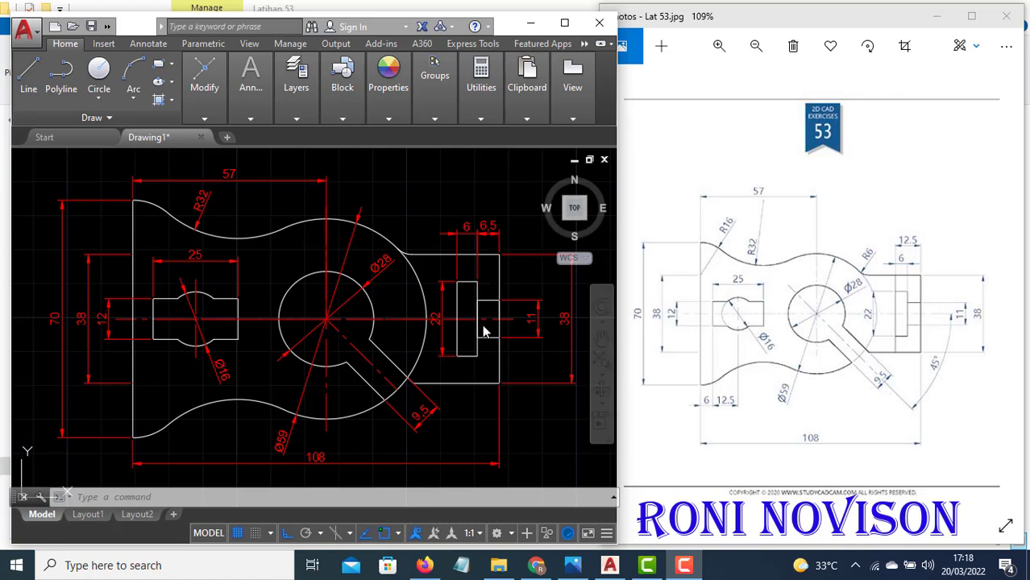
Pan the view off the finished dimensioned part into empty model space
left_click(544, 341)
middle_click_drag(529, 350, 149, 361)
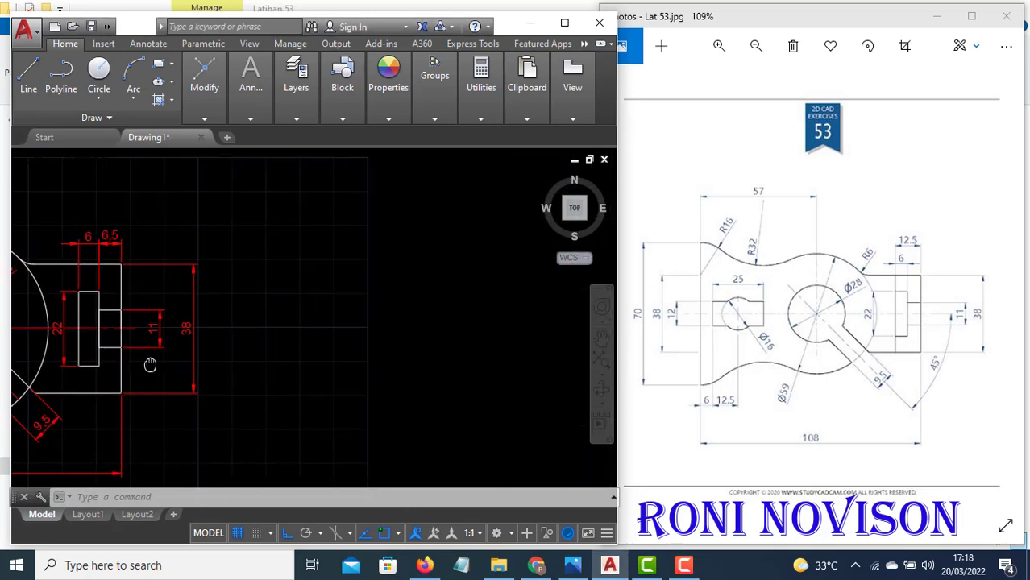
middle_click_drag(476, 350, 211, 345)
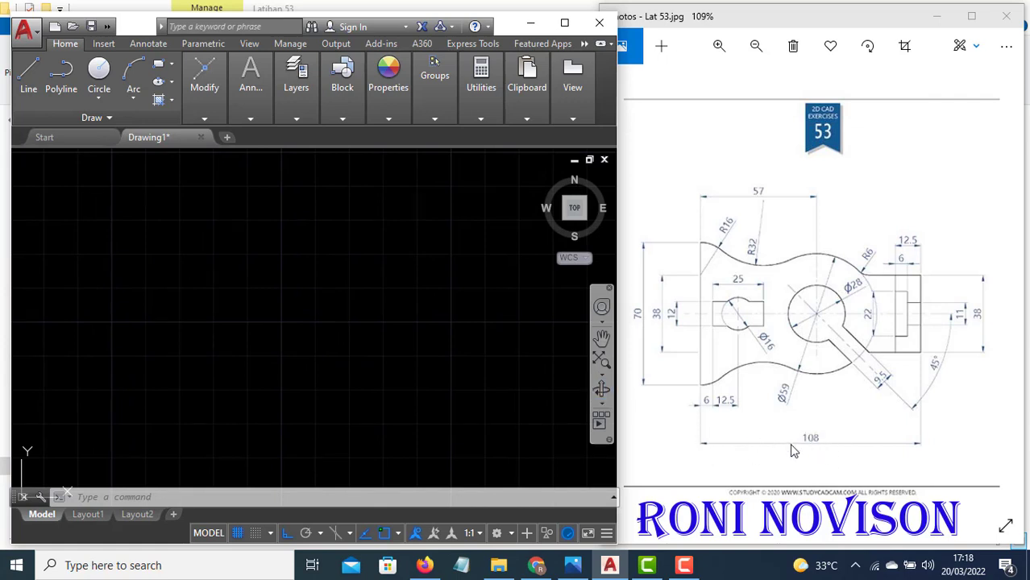
Draw a 108-unit horizontal centreline in the empty area
key("l")
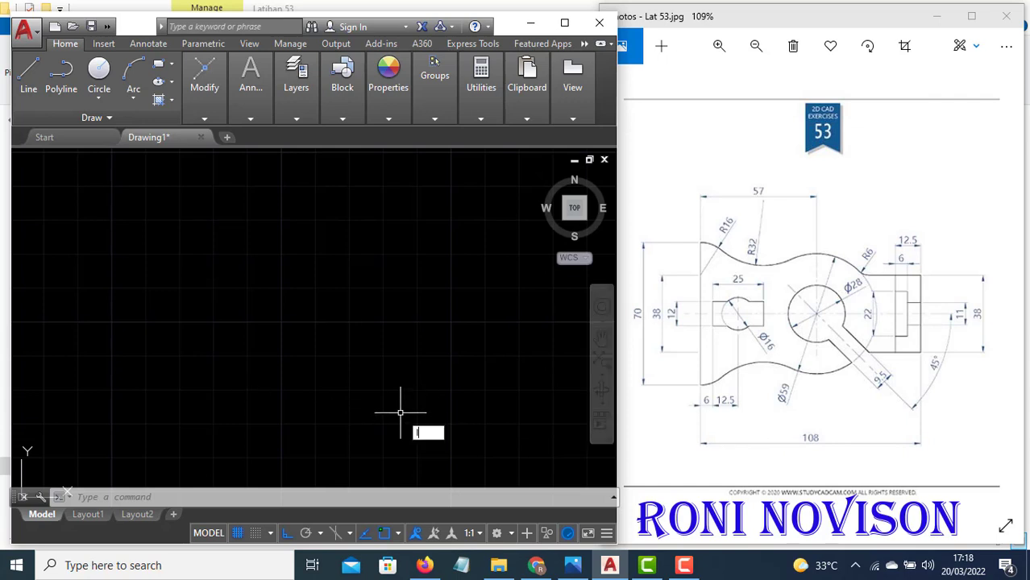
key("Return")
left_click(182, 304)
type("10")
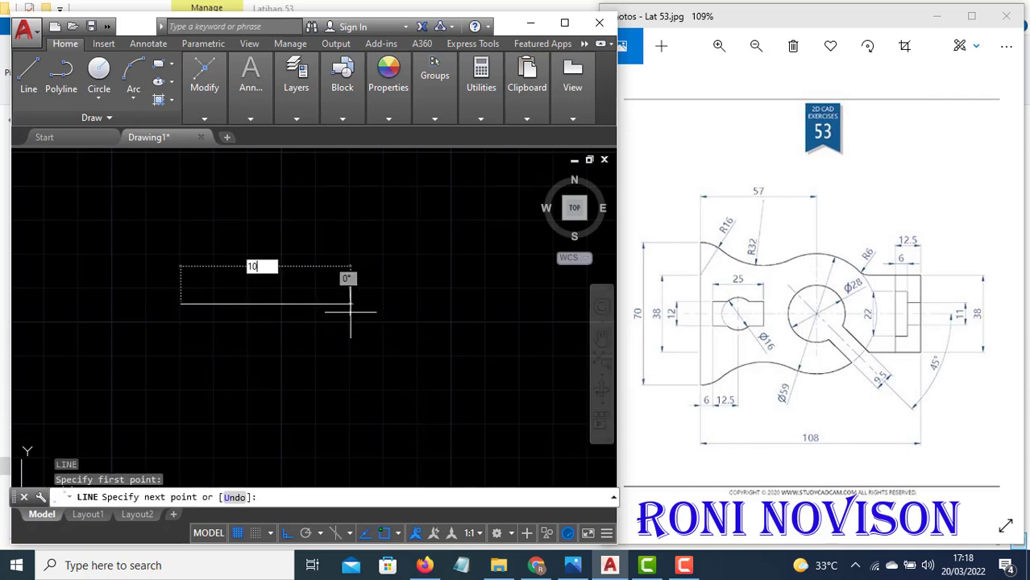
type("8")
key("Return")
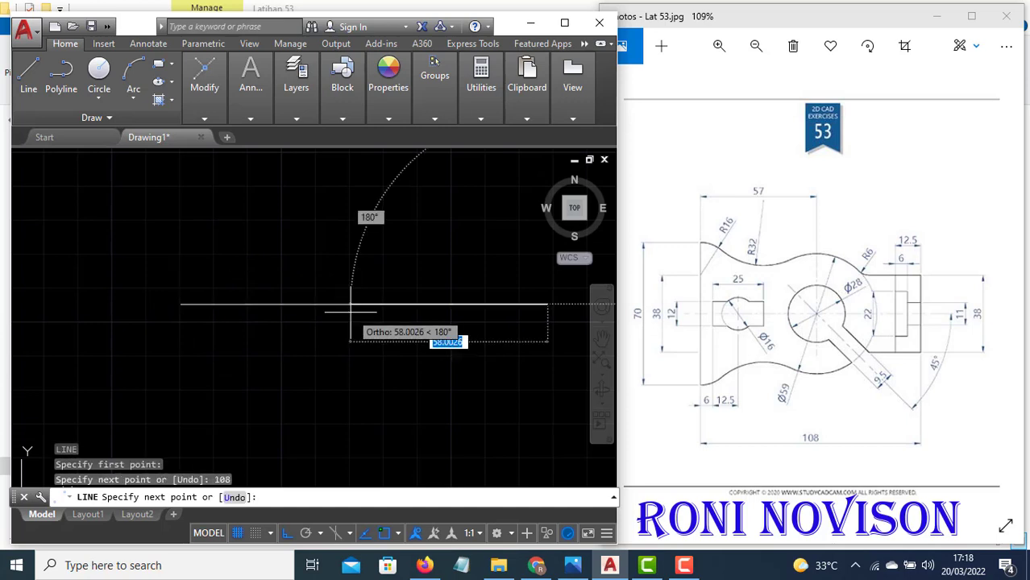
key("Return")
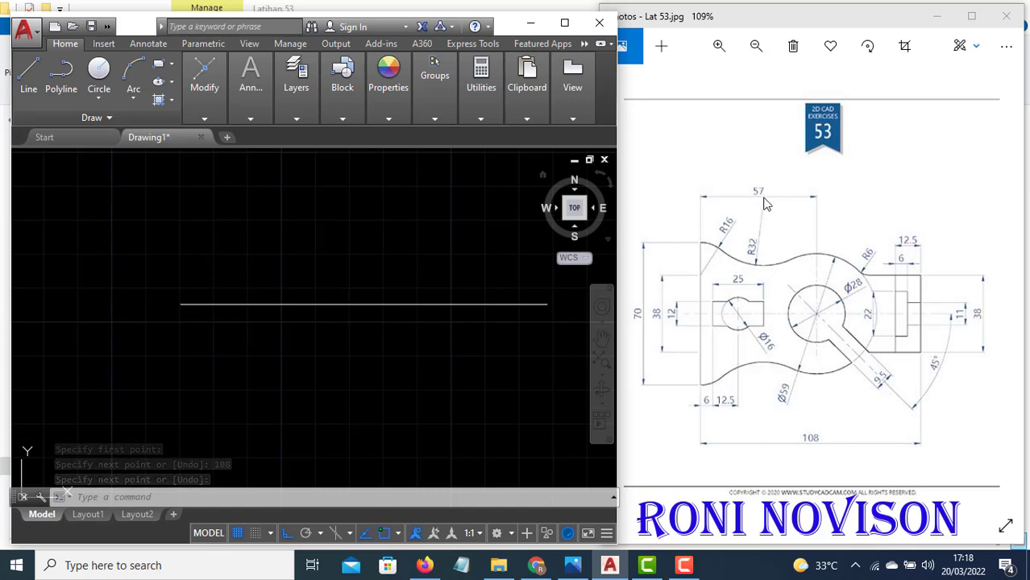
Draw a 57-unit segment from the centreline's left end to mark the main centre
key("Return")
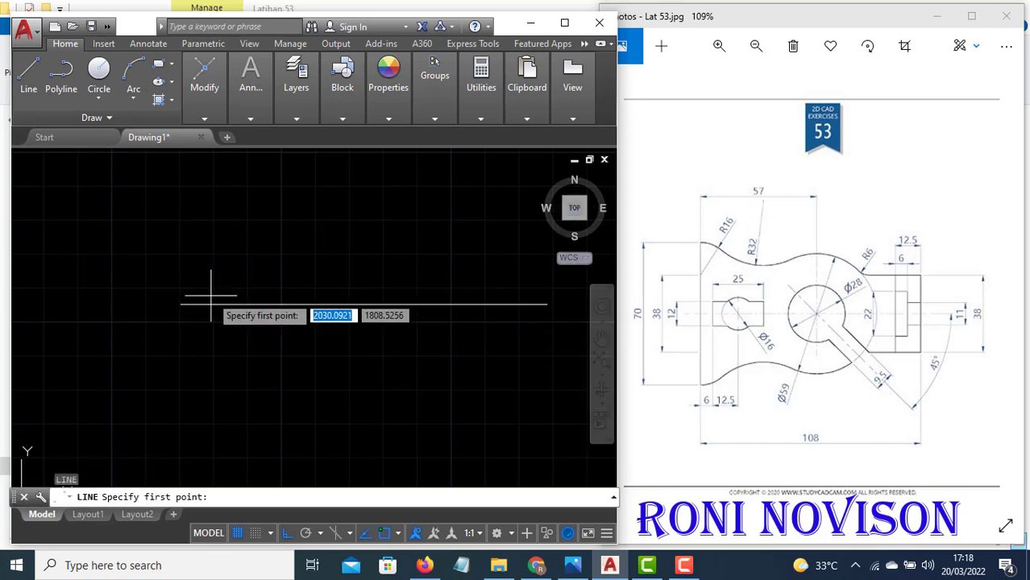
left_click(181, 304)
type("57")
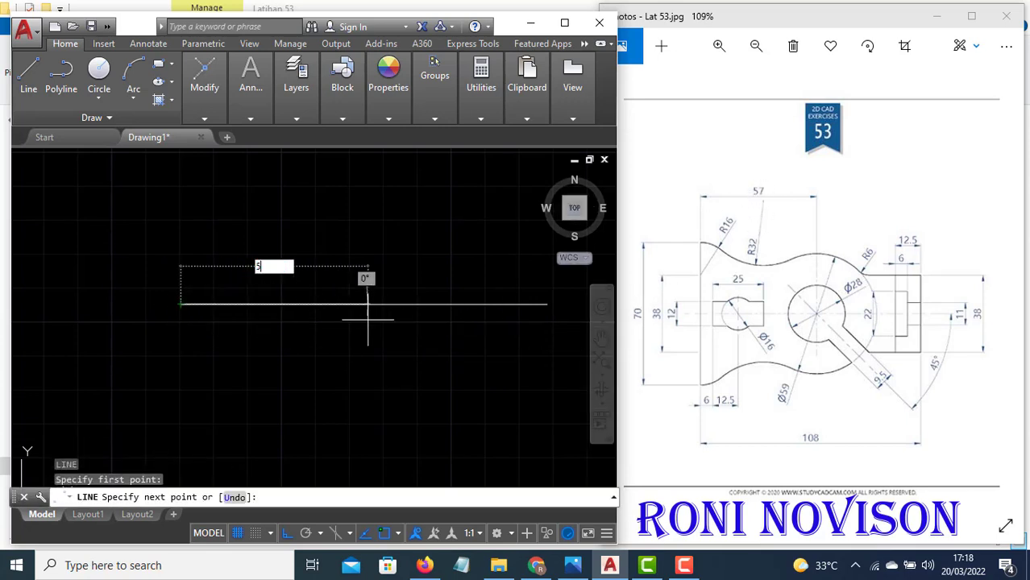
key("Return")
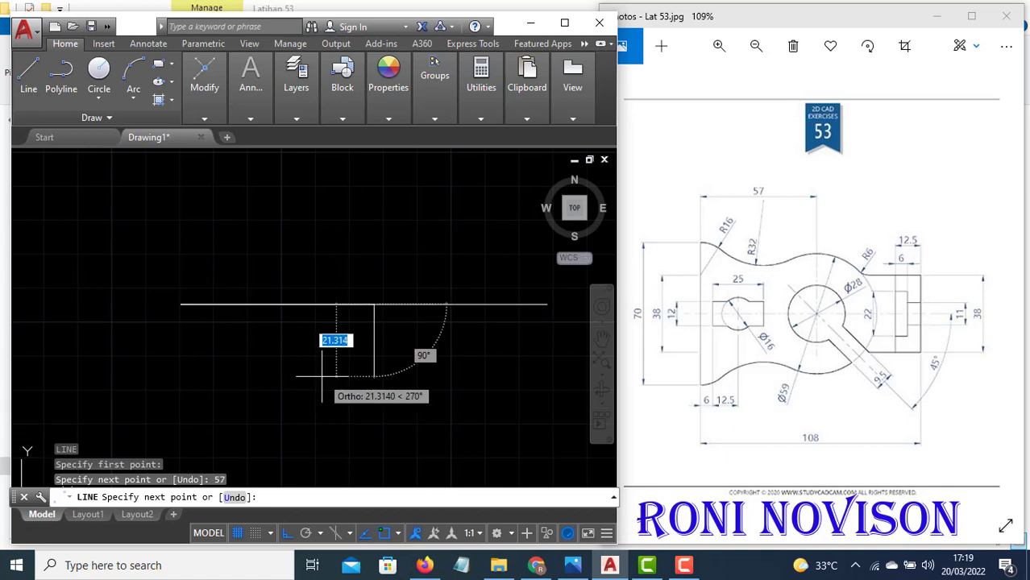
key("Return")
type("c")
key("Return")
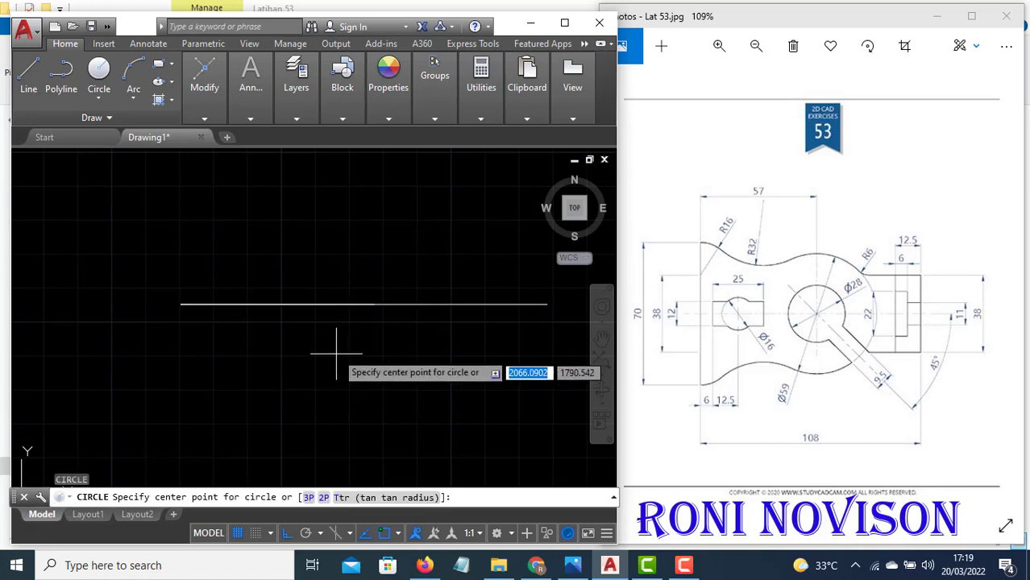
Draw a Ø28 circle centred at the 57-unit mark
left_click(374, 304)
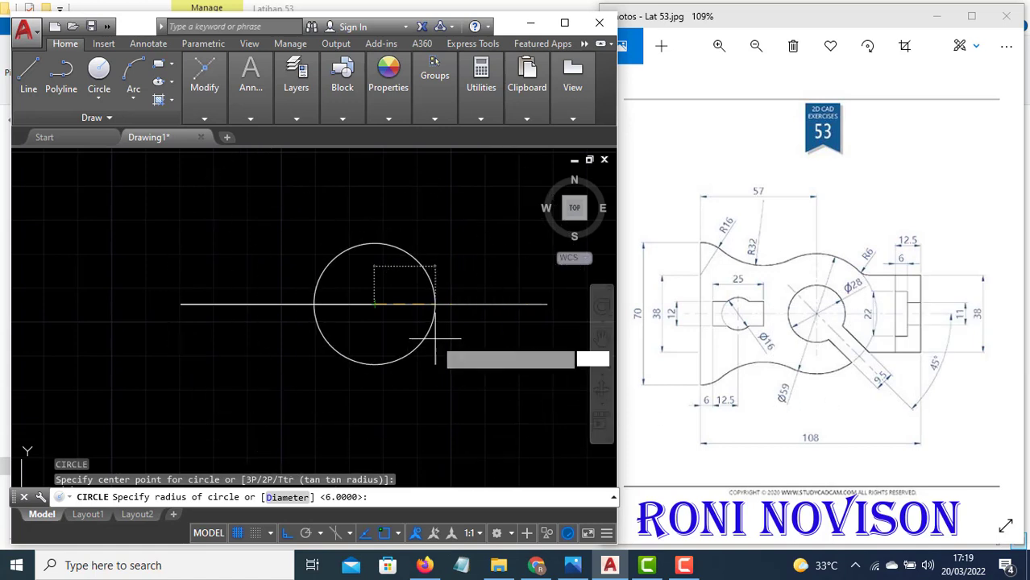
type("d")
key("Return")
type("28")
key("Return")
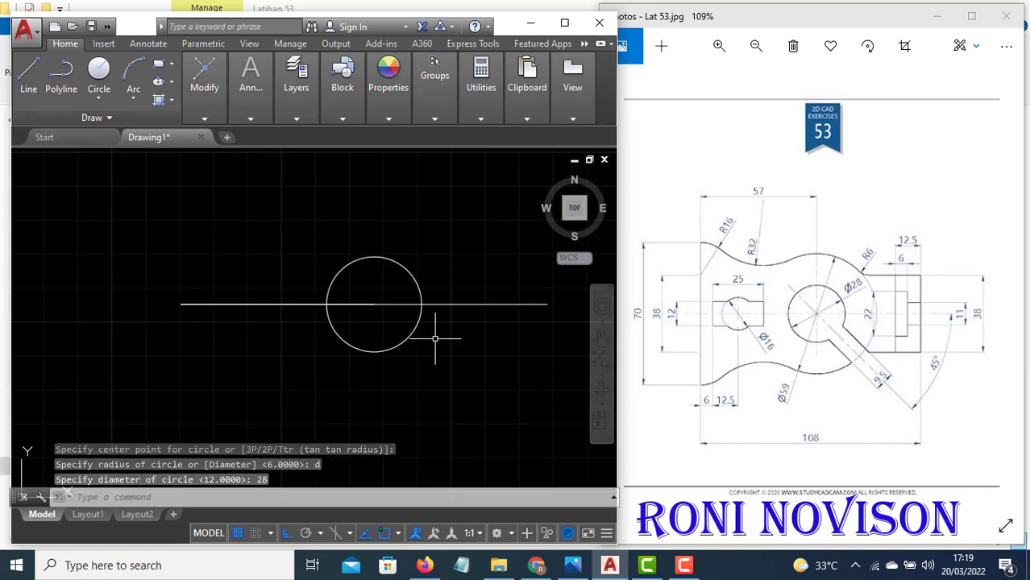
Add a concentric Ø59 circle around the Ø28 circle
key("Return")
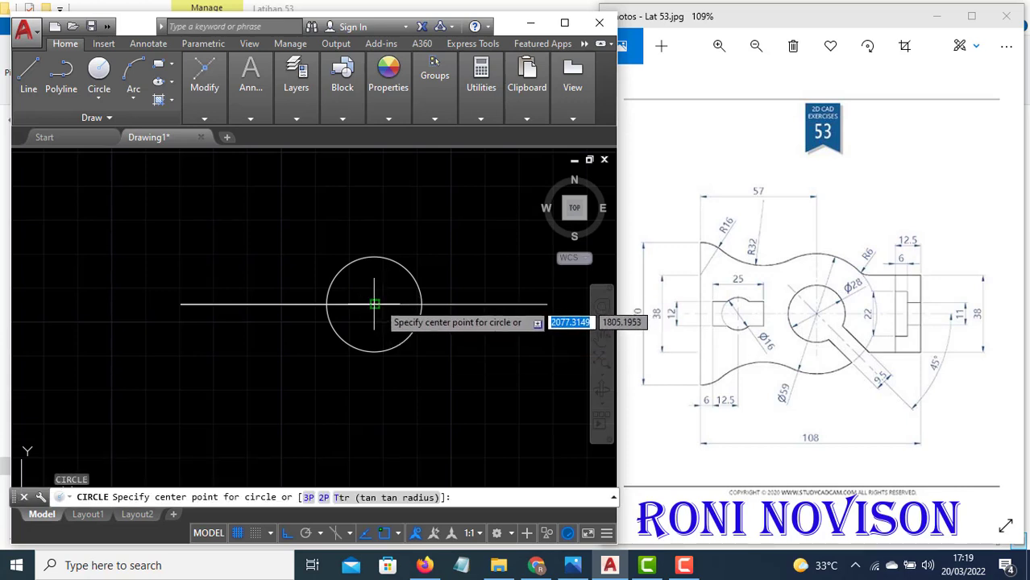
left_click(374, 305)
type("d")
key("Return")
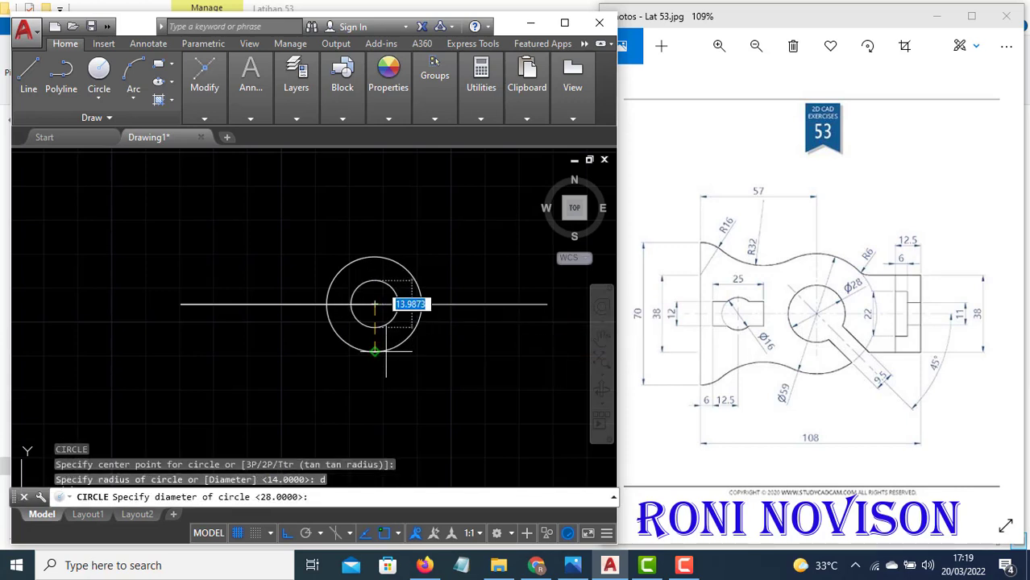
type("59")
key("Return")
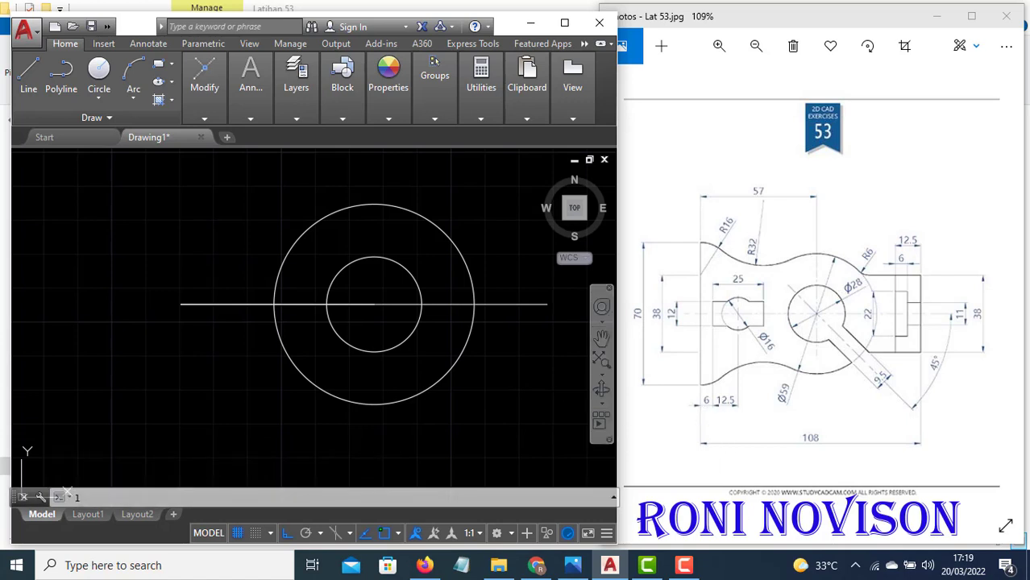
type("l")
key("Return")
Draw 6 and 12.5-unit segments along the centreline from its left end
left_click(181, 304)
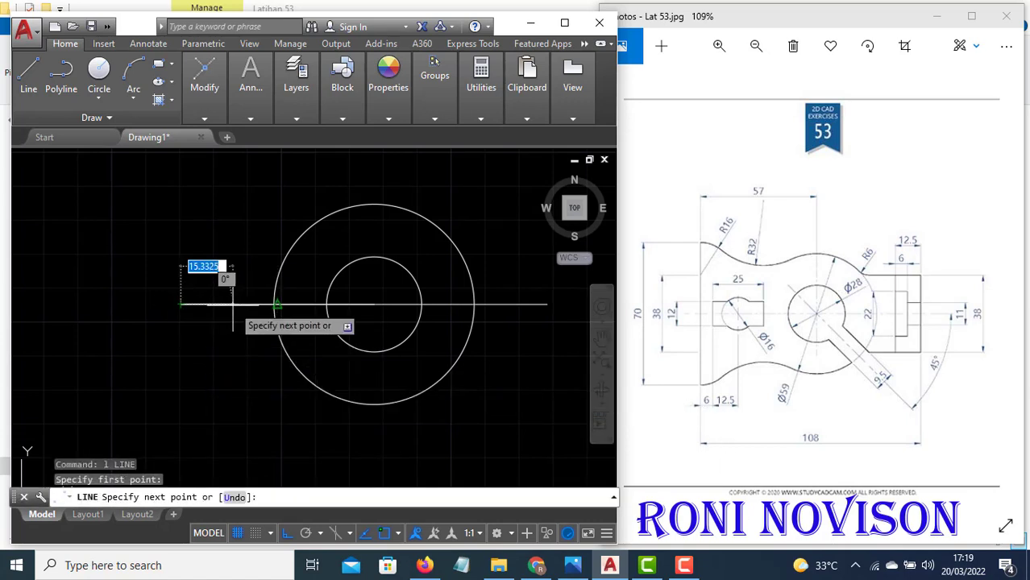
type("6")
key("Return")
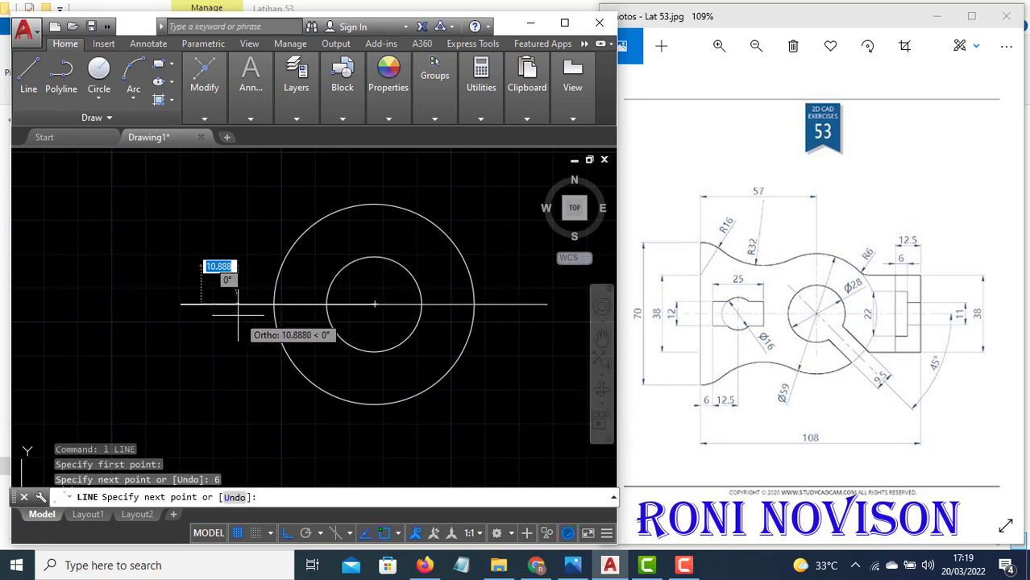
type("12")
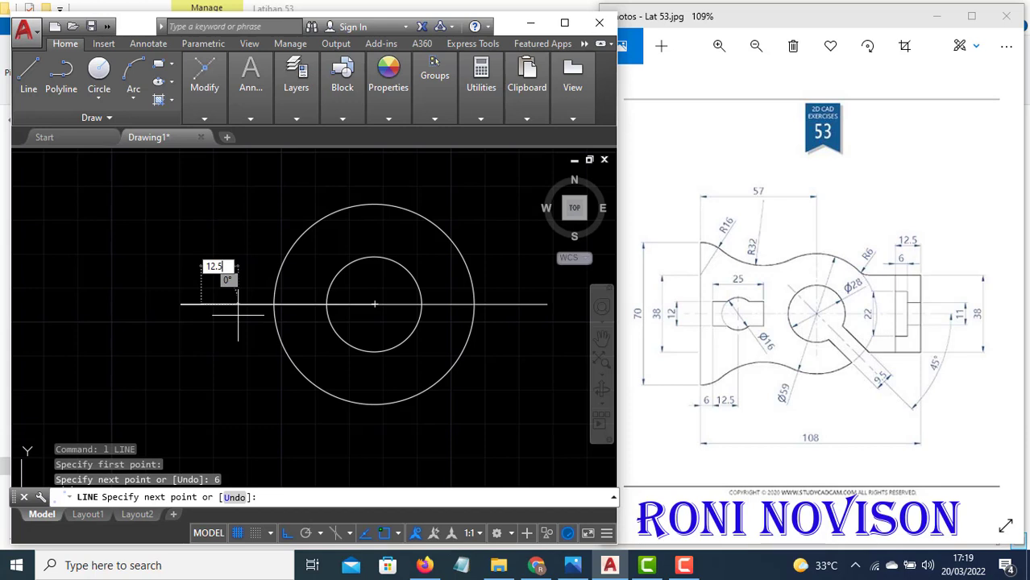
type(".5")
key("Return")
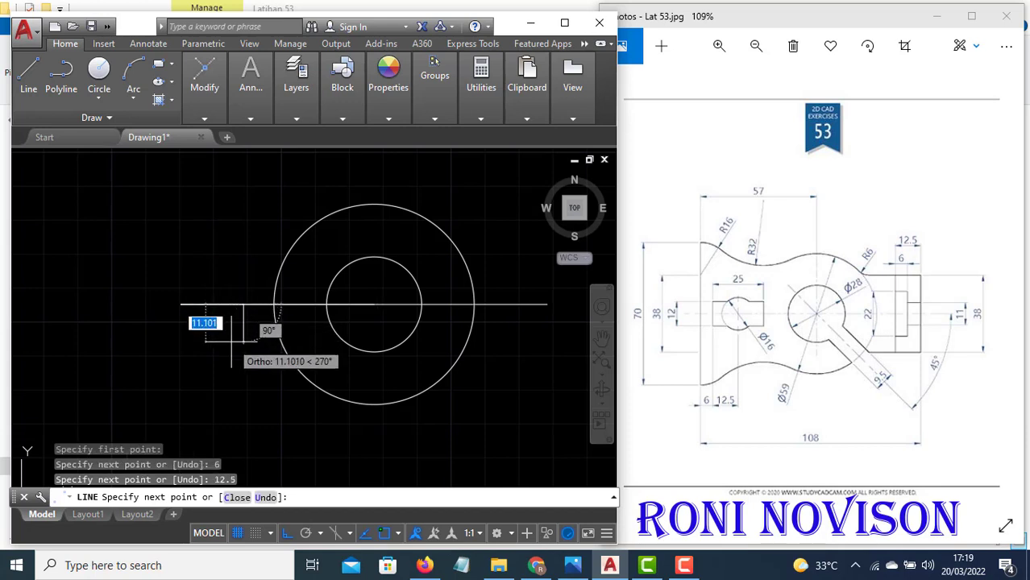
key("Escape")
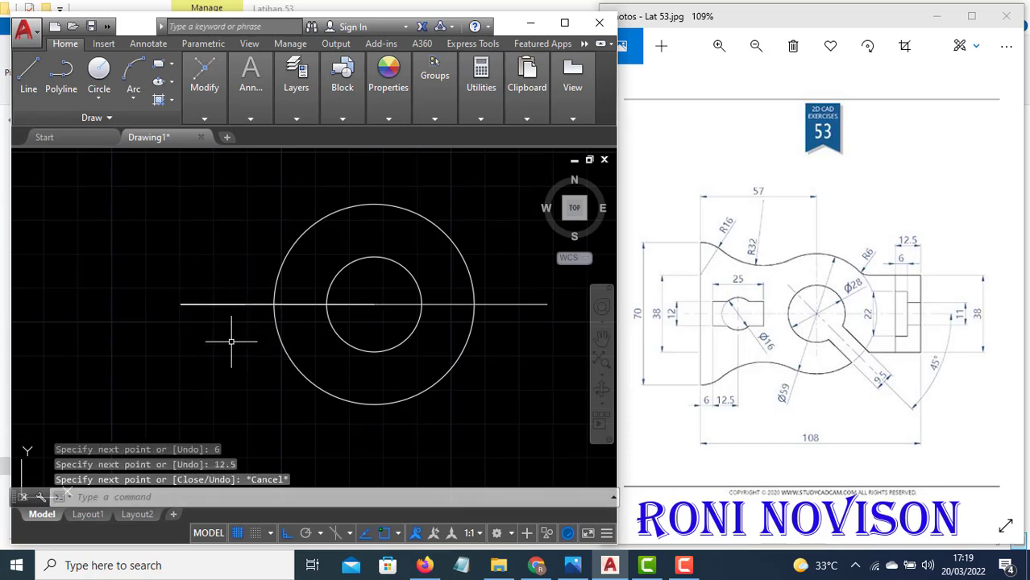
Draw a Ø16 circle centred at the end of the 12.5-unit segment
type("c")
key("Return")
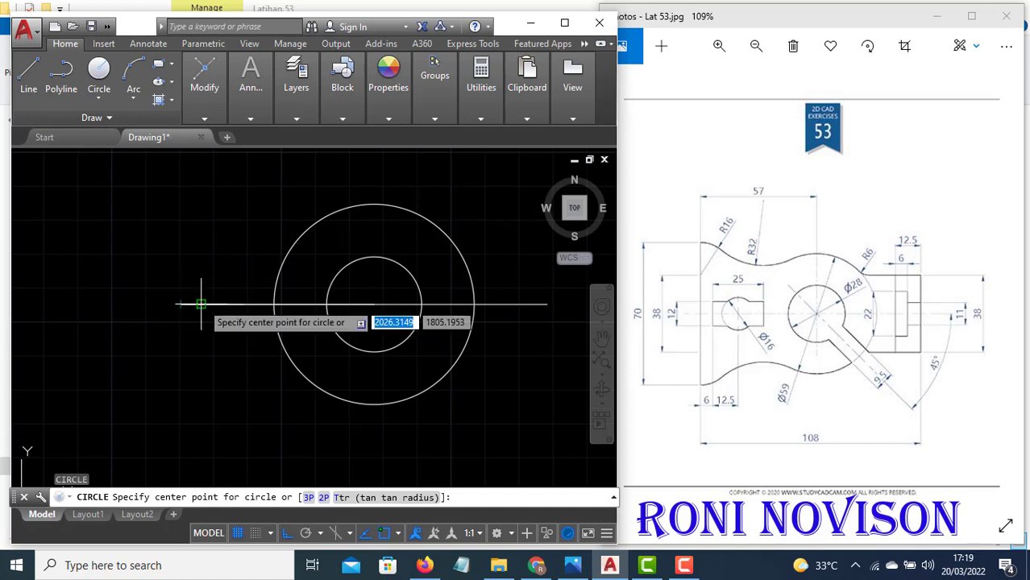
left_click(243, 304)
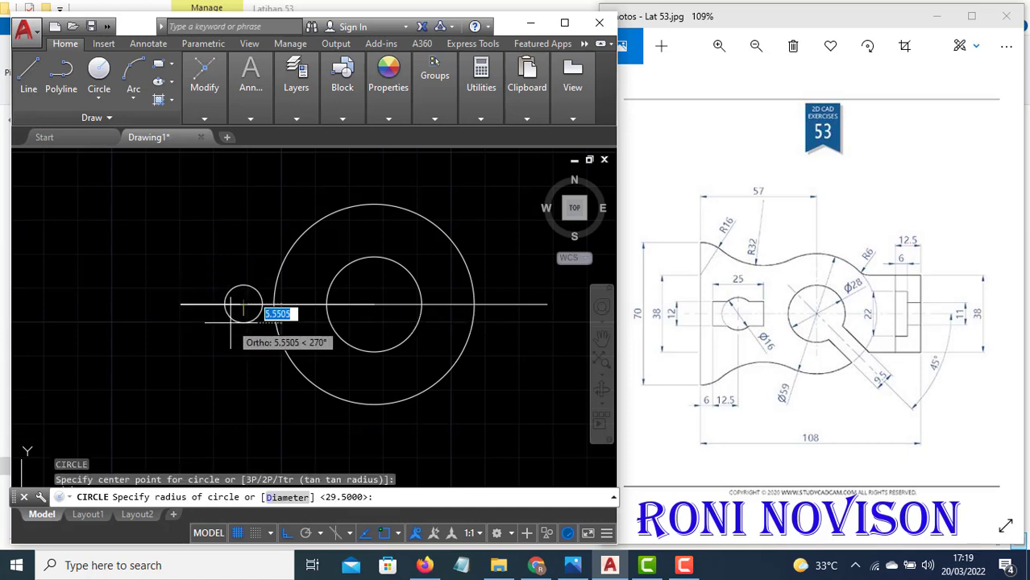
type("d")
key("Return")
type("16")
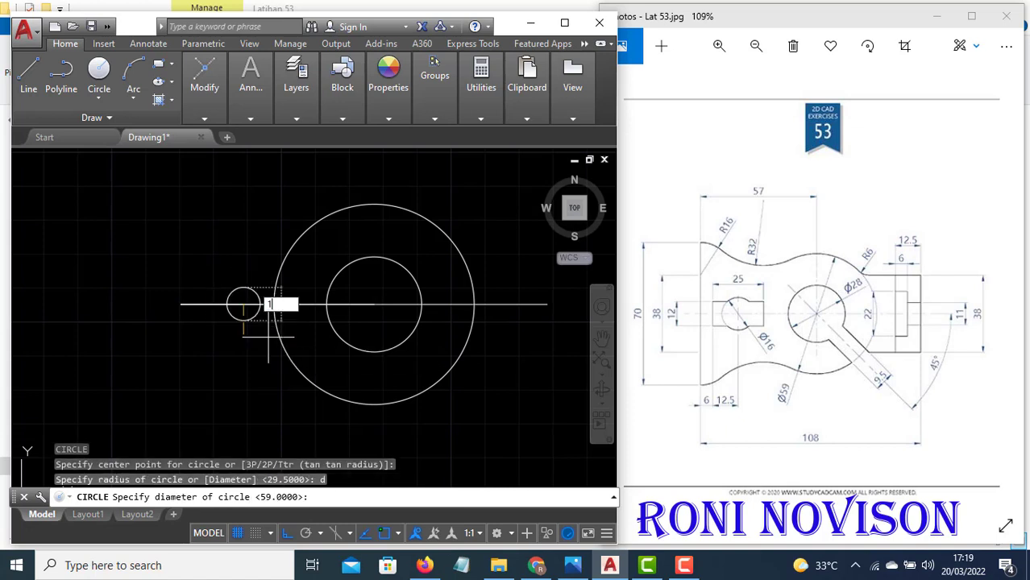
key("Return")
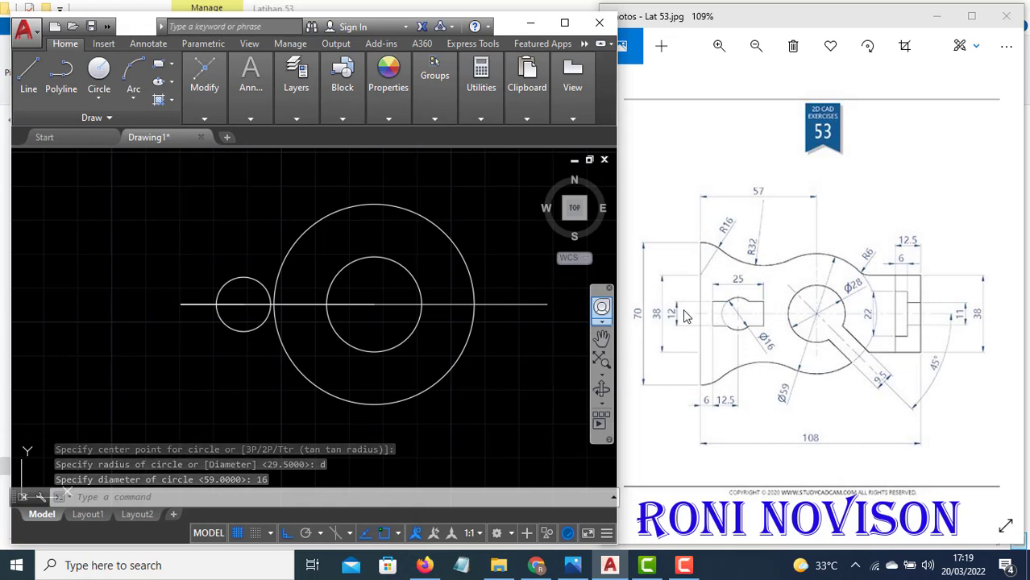
type("l")
key("Return")
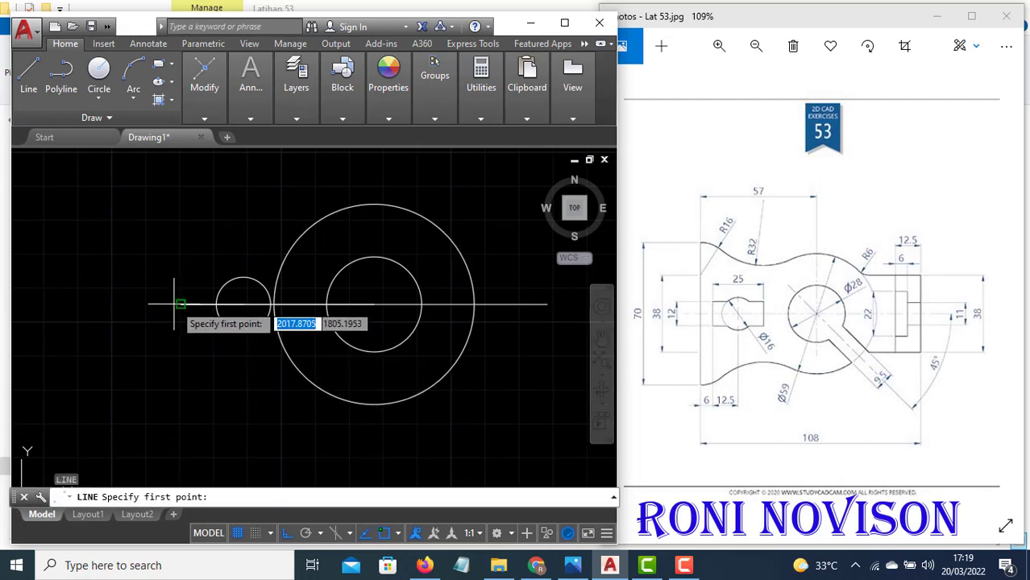
Draw the upper half of the 25 × 12 slot outline over the Ø16 circle
left_click(207, 304)
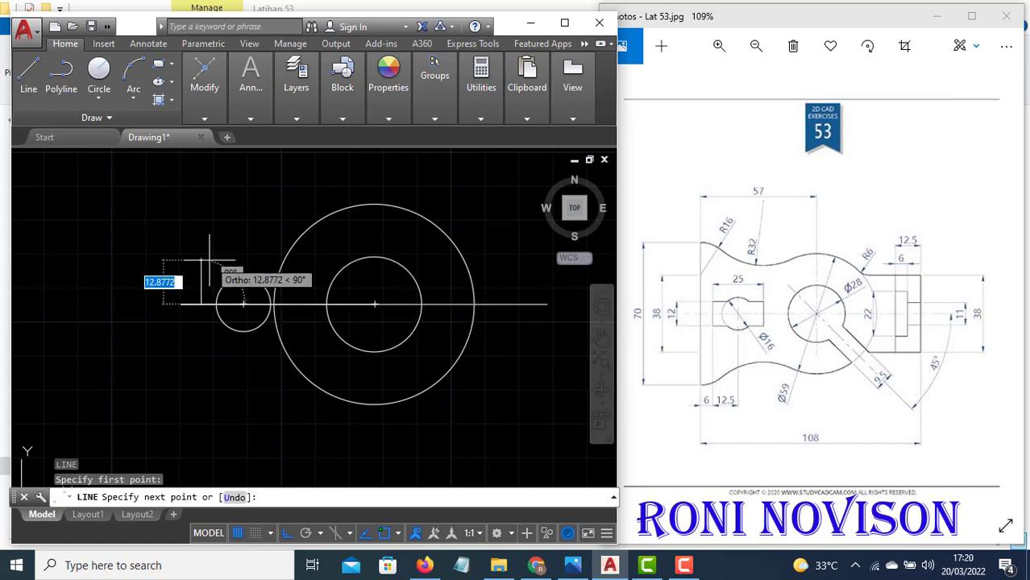
type("6")
key("Return")
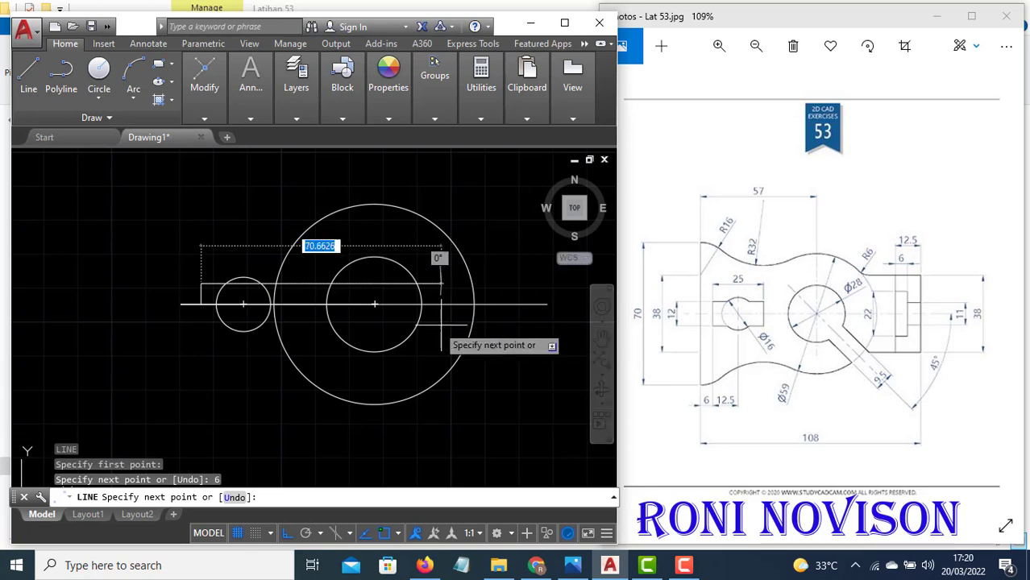
type("1")
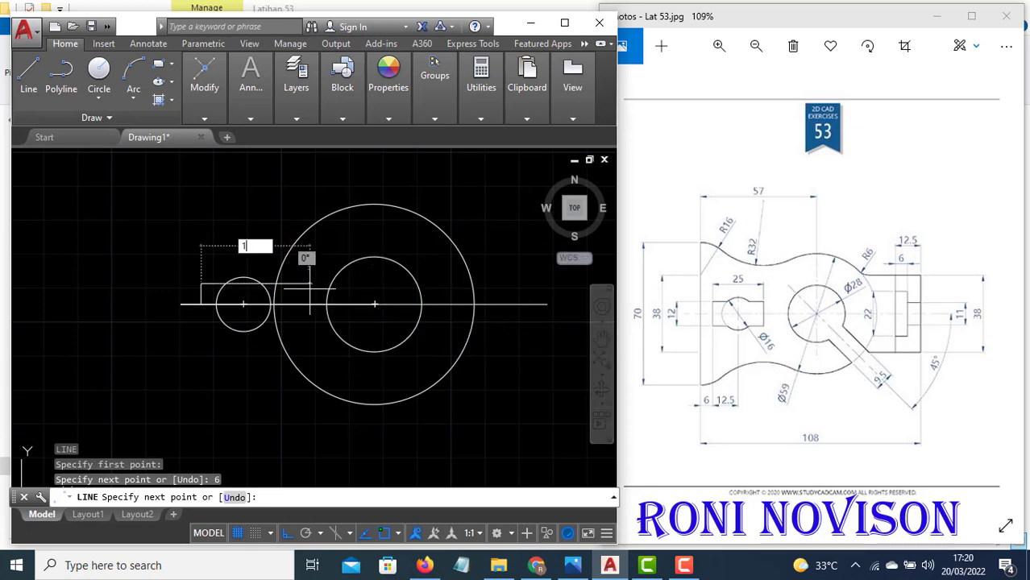
type("5")
key("Return")
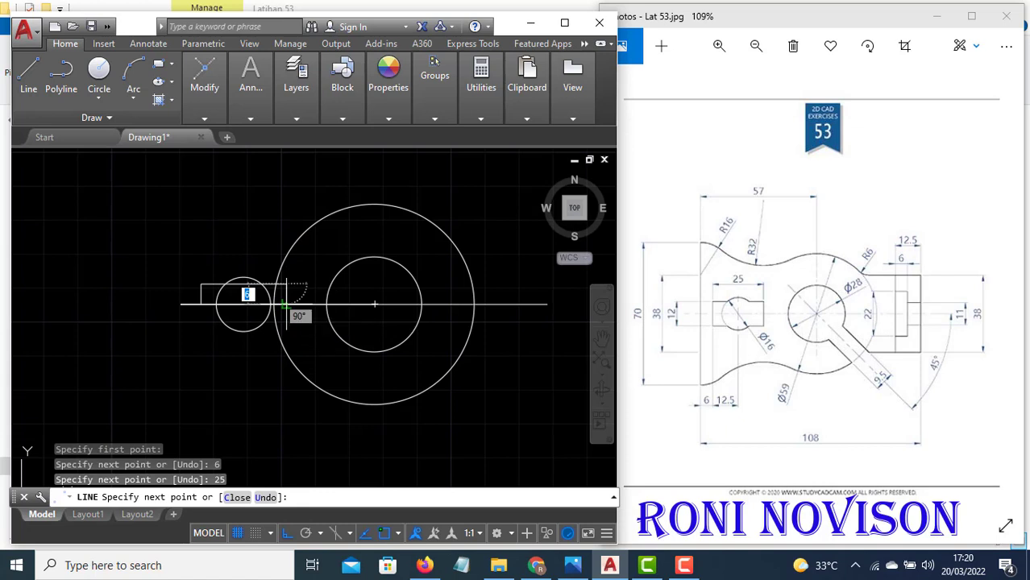
left_click(285, 305)
key("Return")
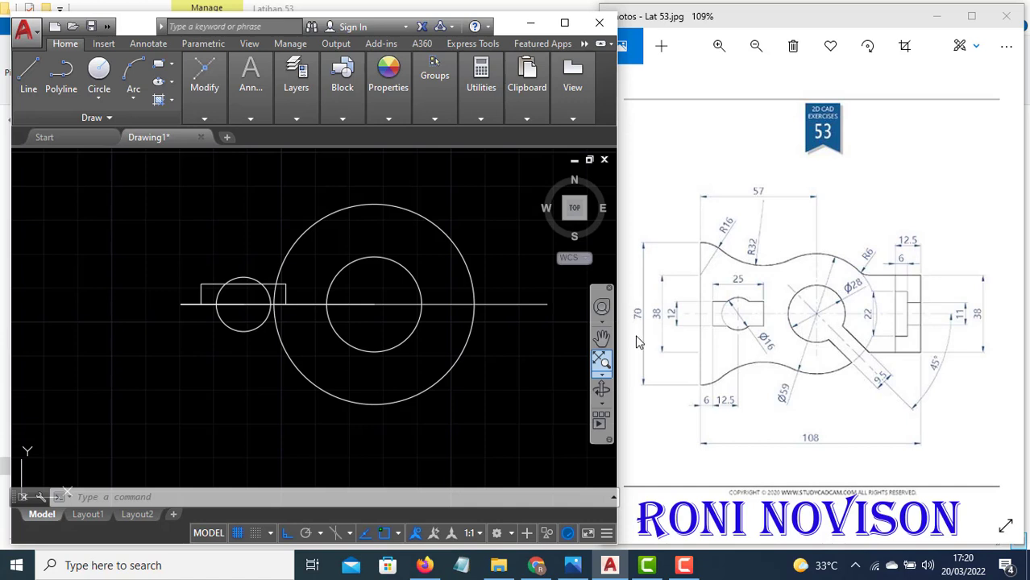
Draw the part's 35-unit vertical left edge up from the centreline's left end
key("l")
key("Return")
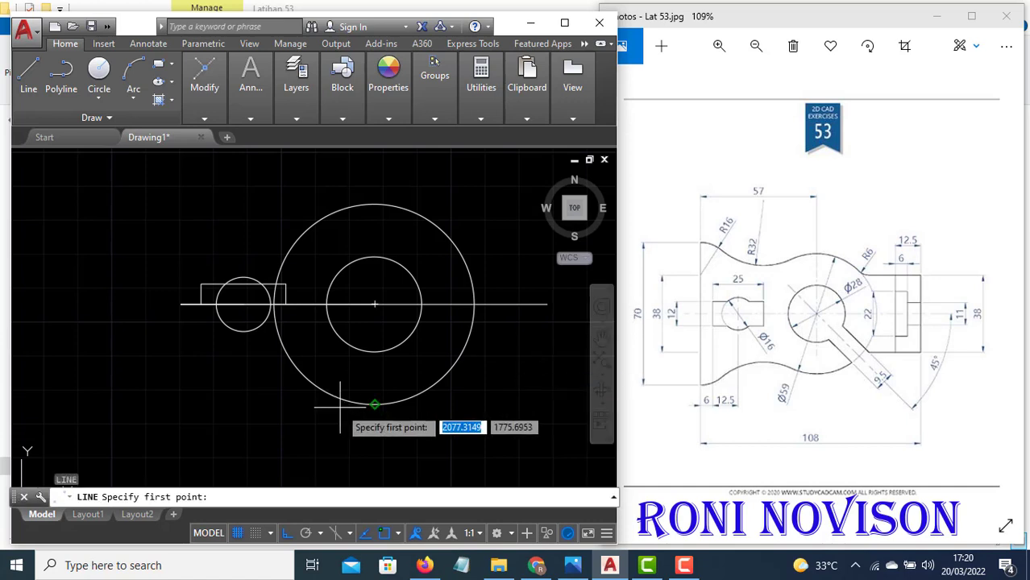
left_click(181, 305)
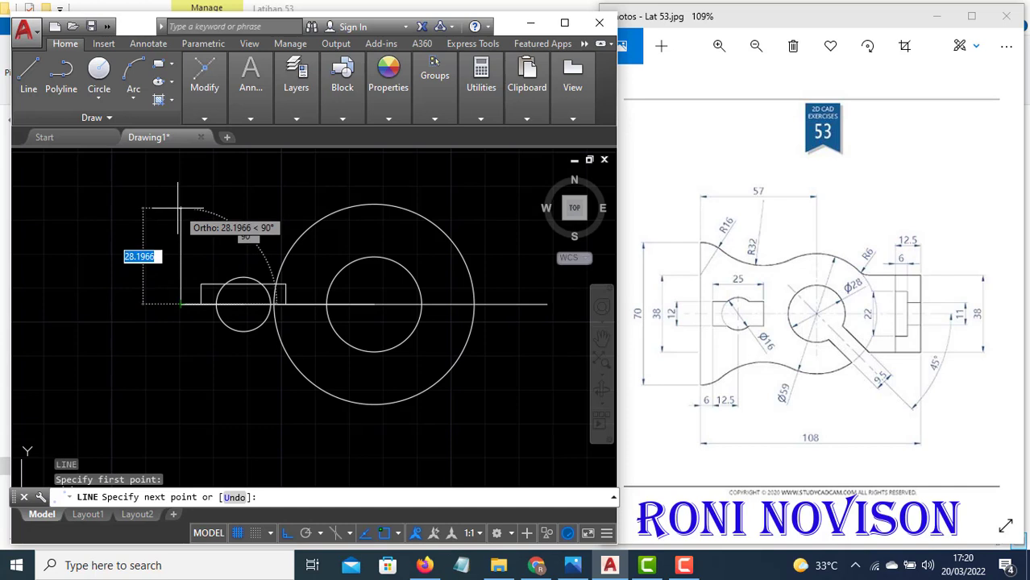
type("70/2")
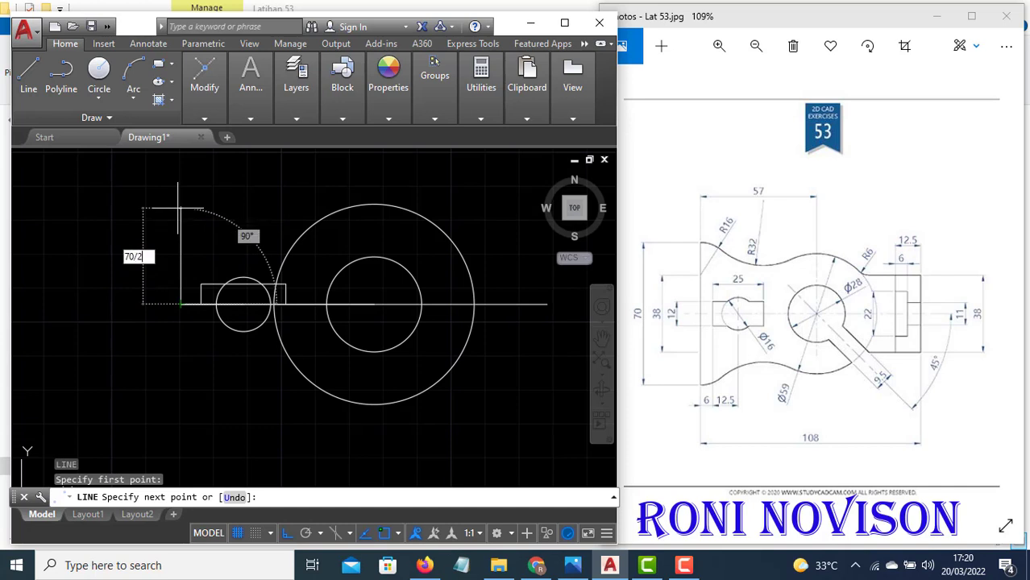
key("Return")
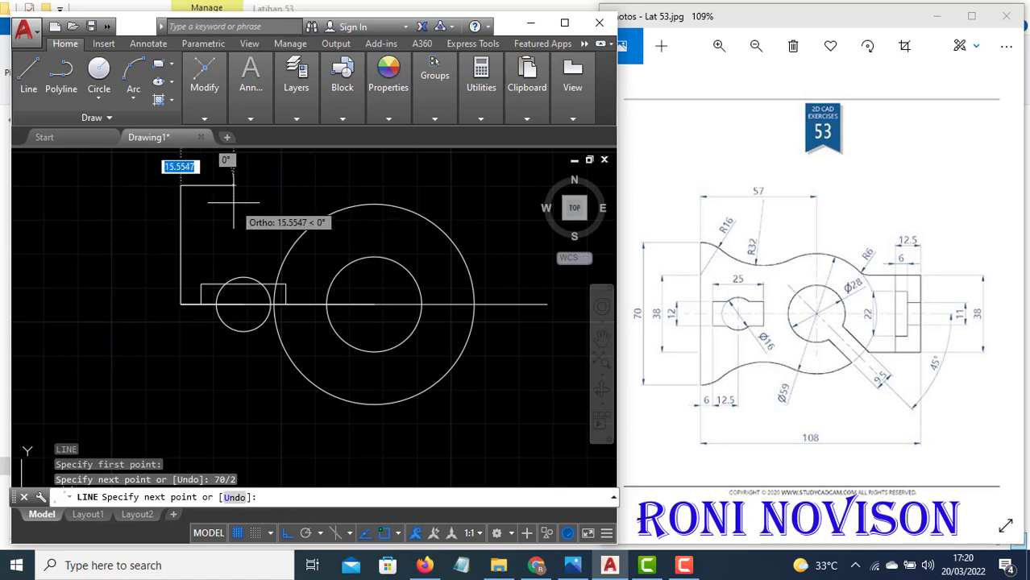
key("Return")
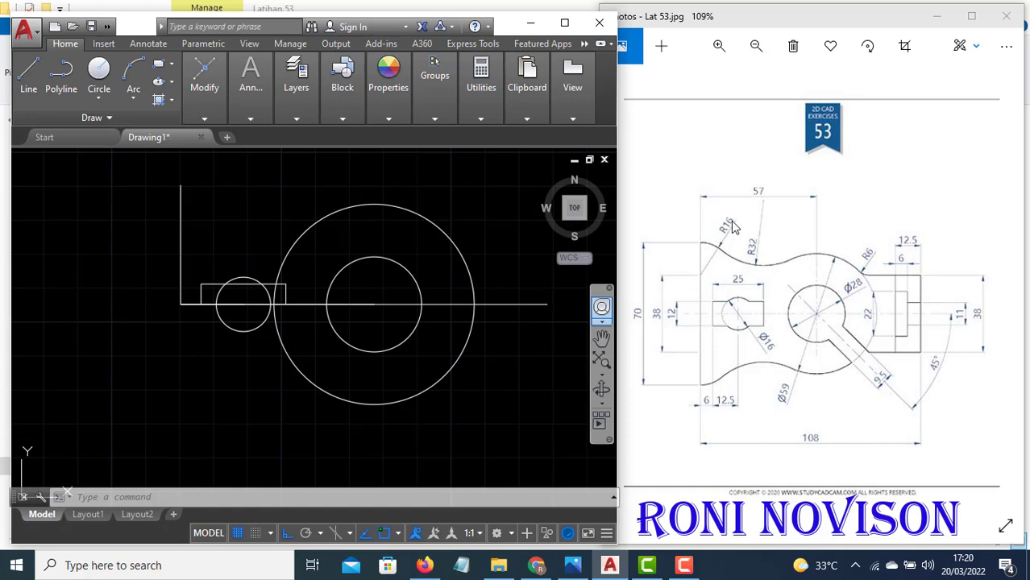
Draw a 19-unit (38/2) vertical segment up from the centreline's left end
type("l")
key("Return")
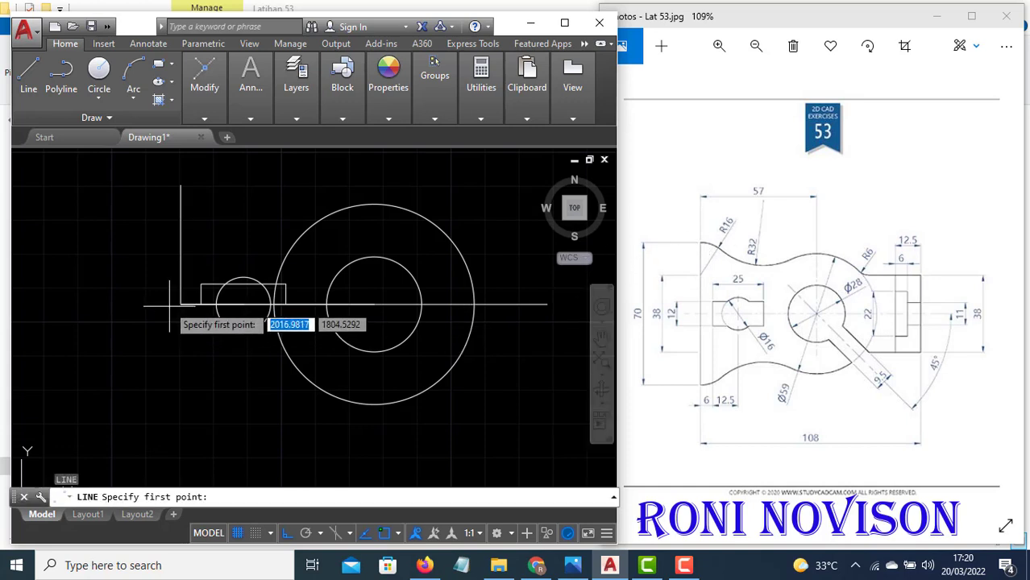
left_click(181, 304)
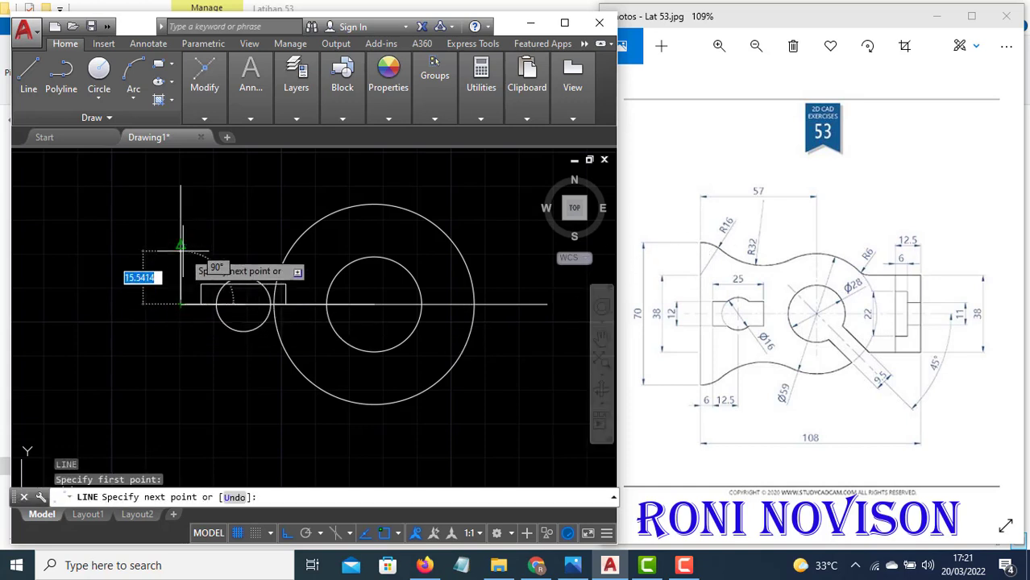
type("38")
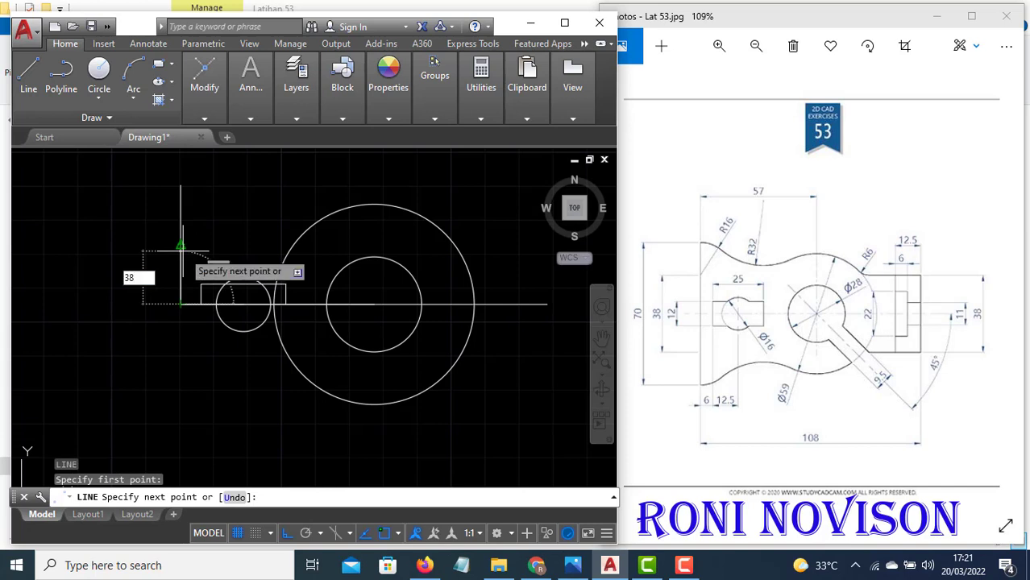
type("38/2")
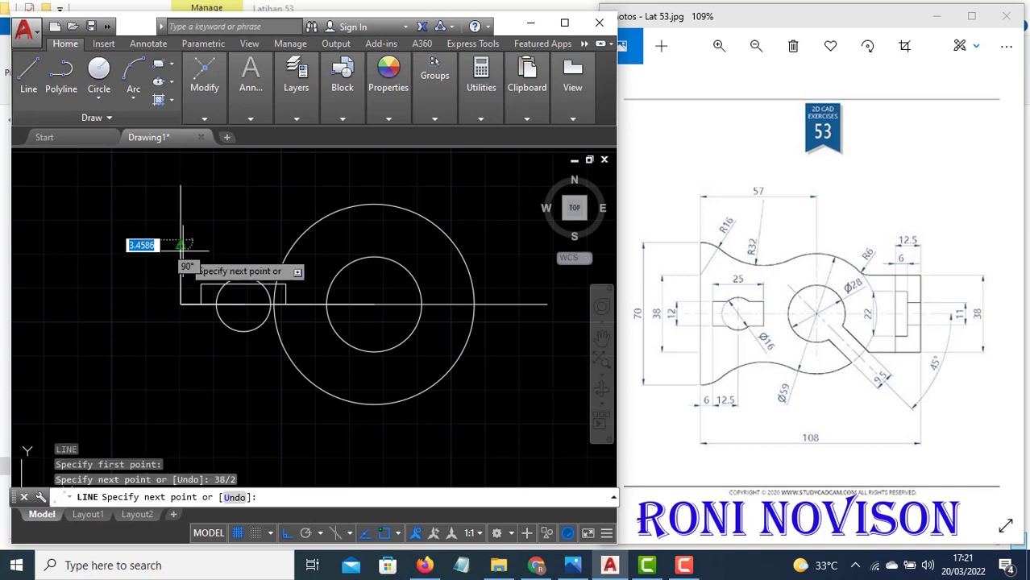
key("Return")
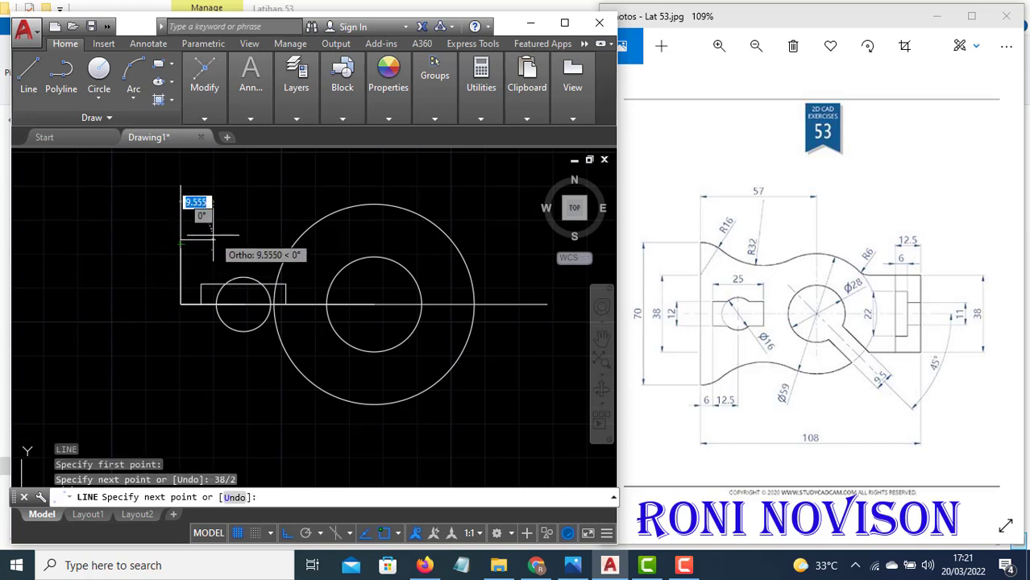
key("Escape")
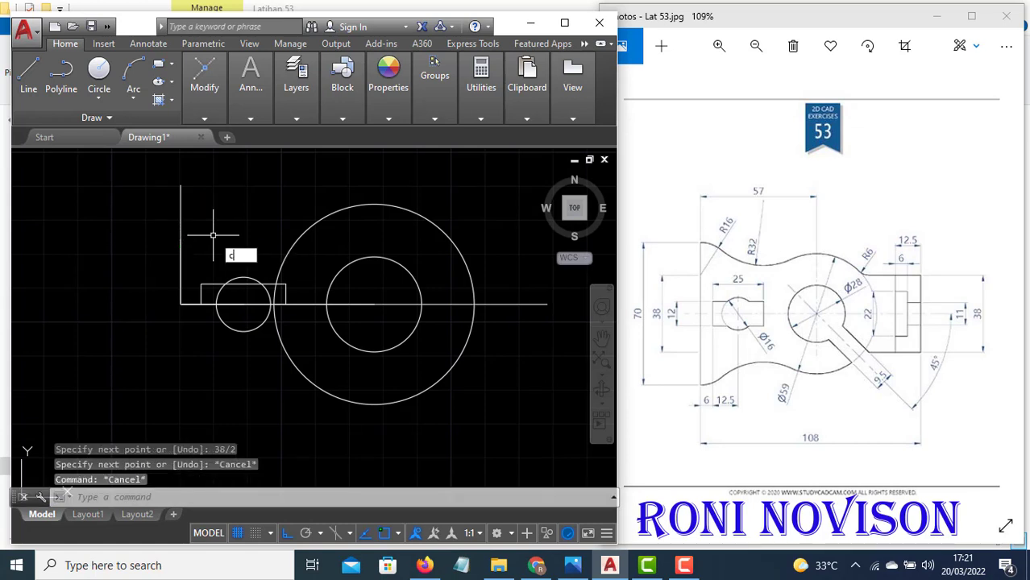
Draw an R16 circle centred at the top of the 19-unit segment
type("c")
key("Return")
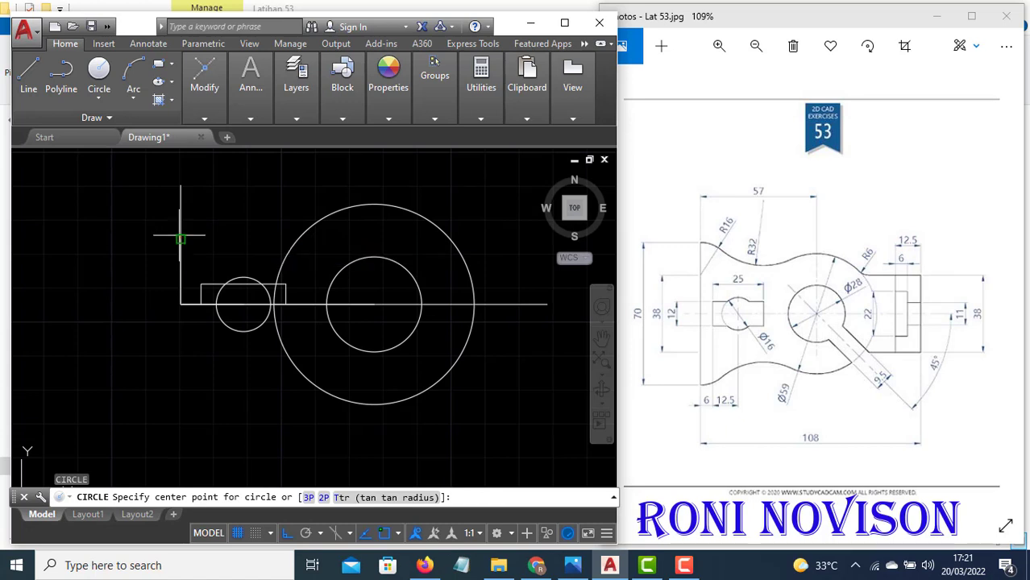
left_click(181, 239)
type("16")
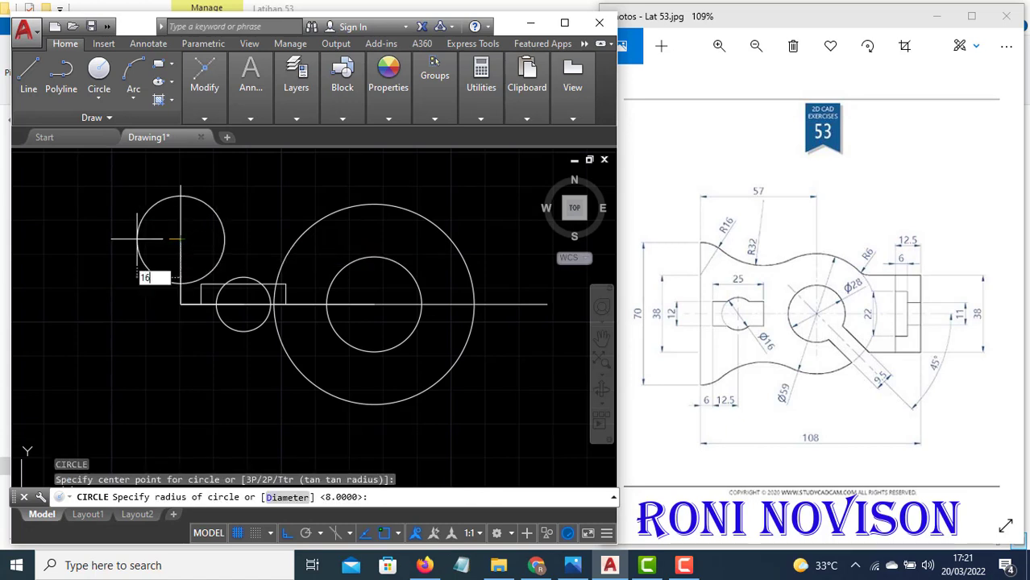
key("Return")
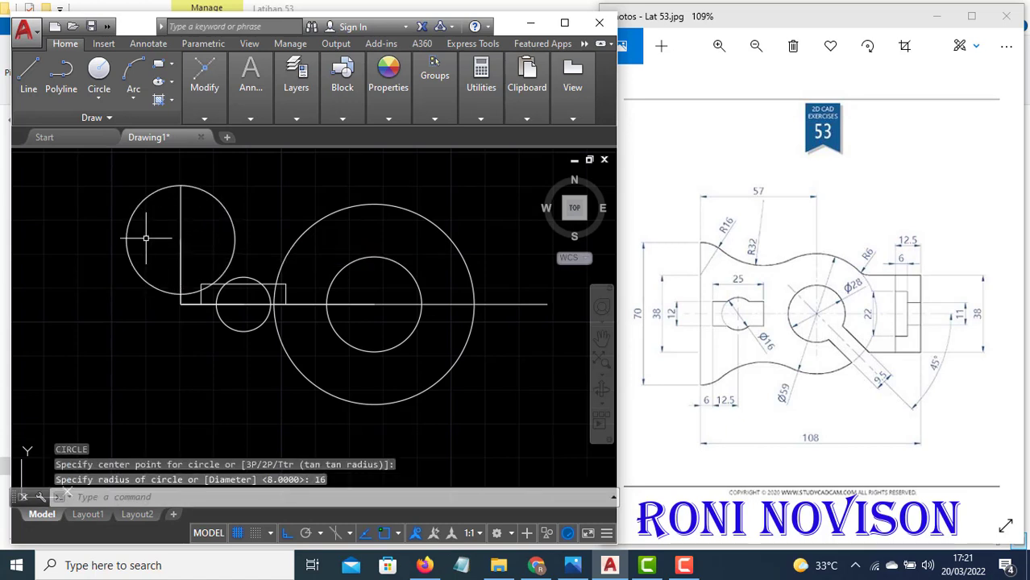
Trim away the left half of the R16 circle
type("tr")
key("Return")
key("Return")
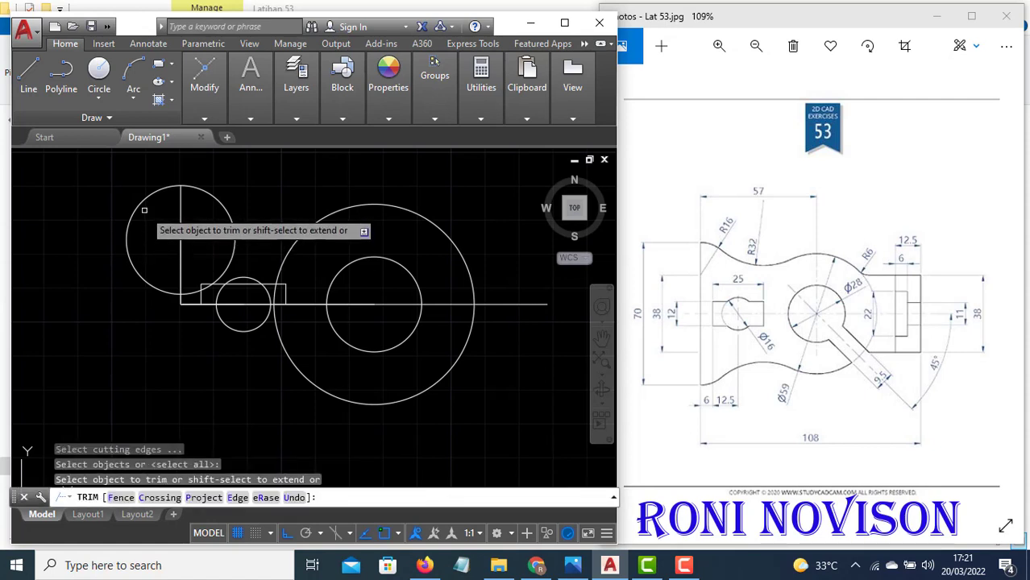
left_click(129, 228)
key("Escape")
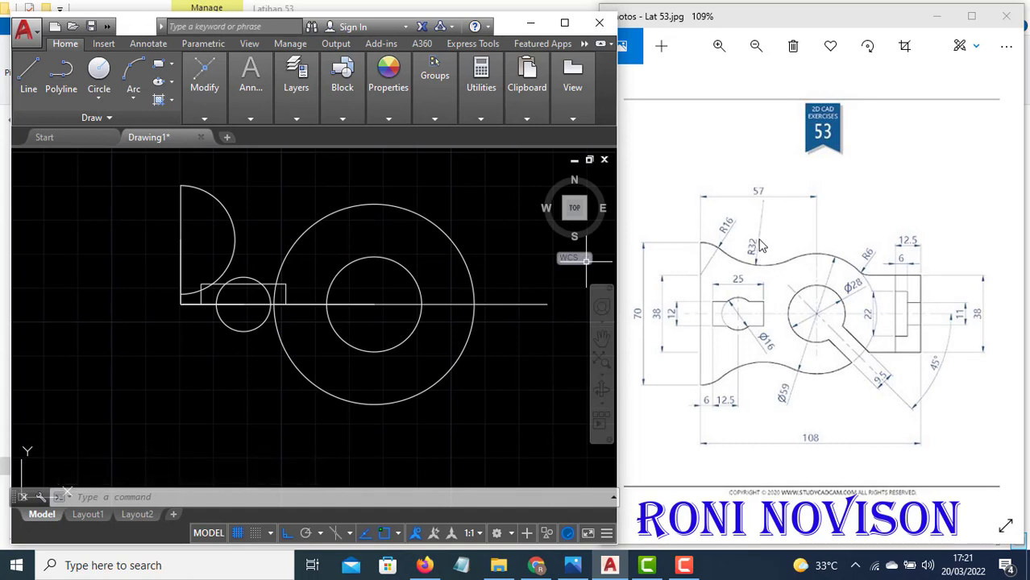
Draw an R32 circle tangent to the R16 arc and the Ø59 circle
type("c")
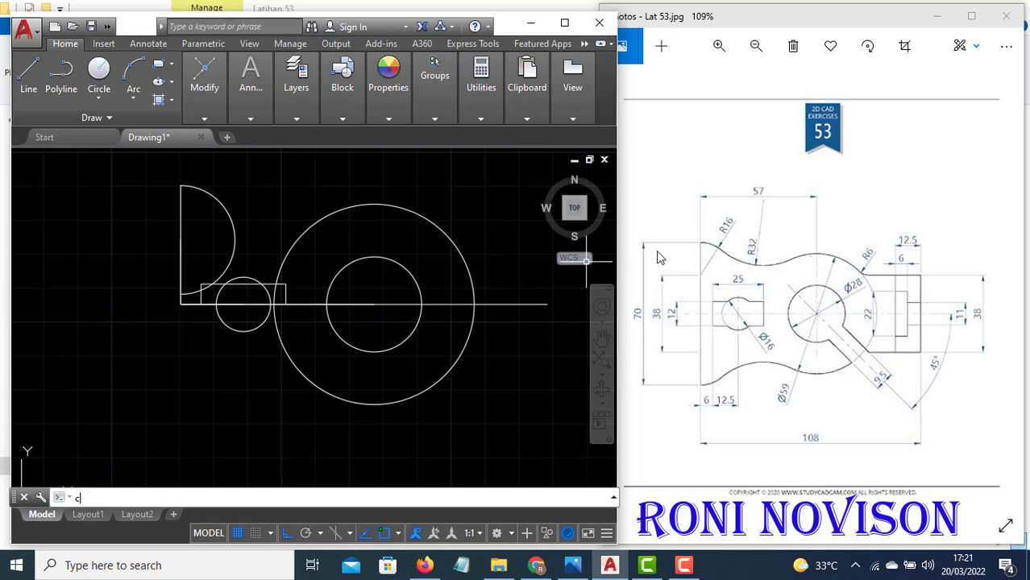
key("Return")
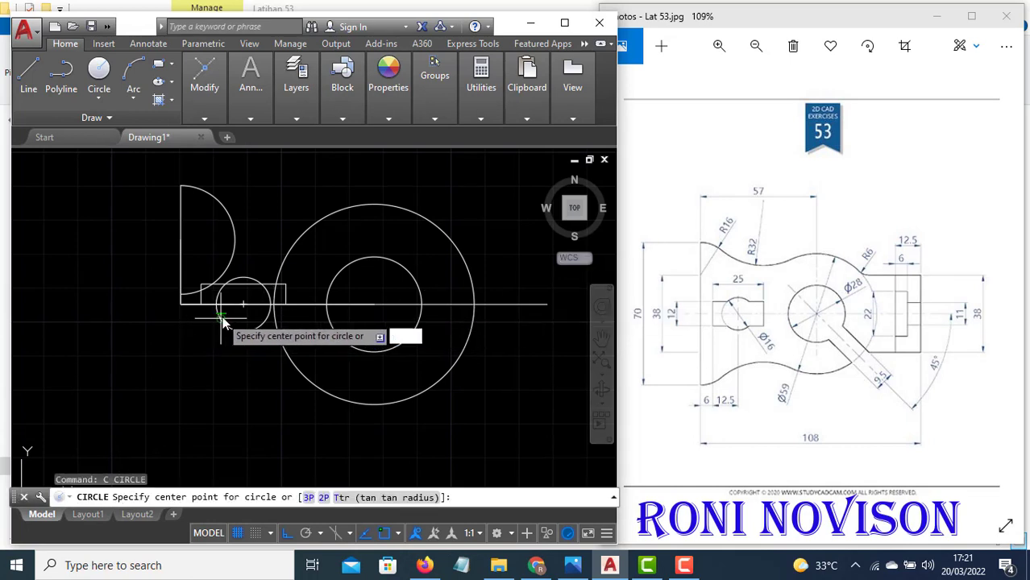
type("ttr")
key("Return")
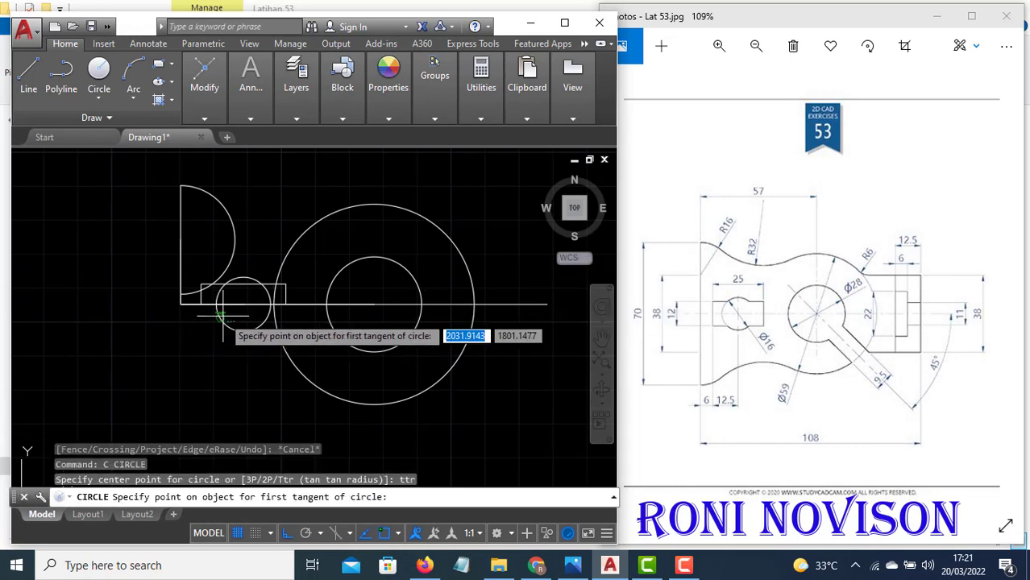
left_click(227, 208)
left_click(317, 218)
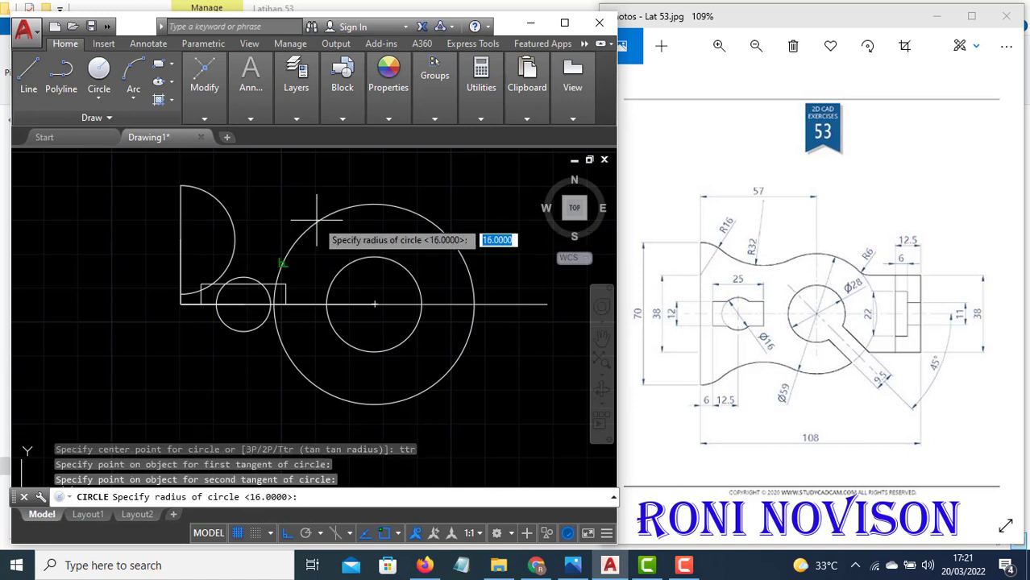
type("32")
key("Return")
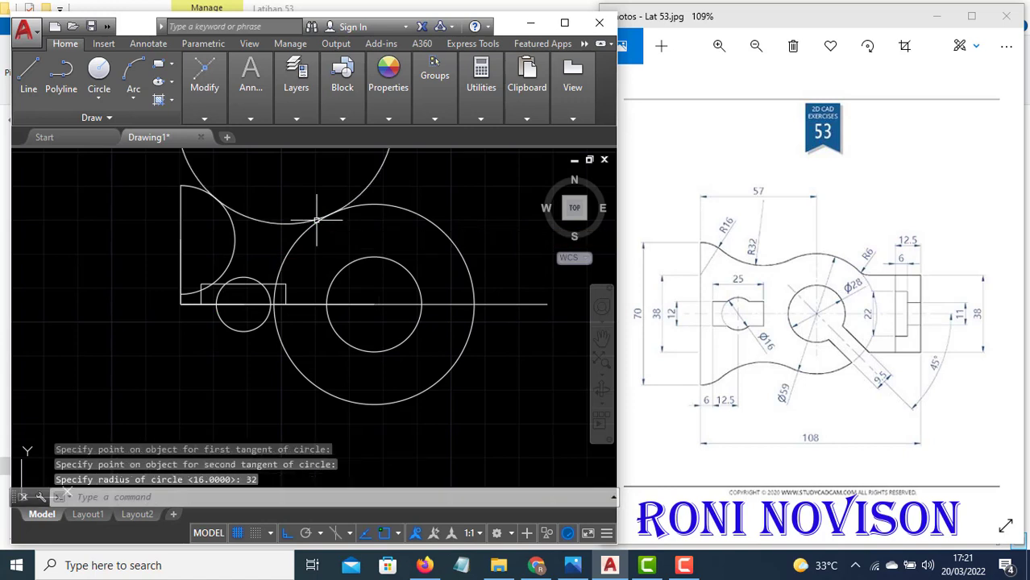
Trim the R32 circle's upper arc and the leftover R16 arc
type("tr")
key("Return")
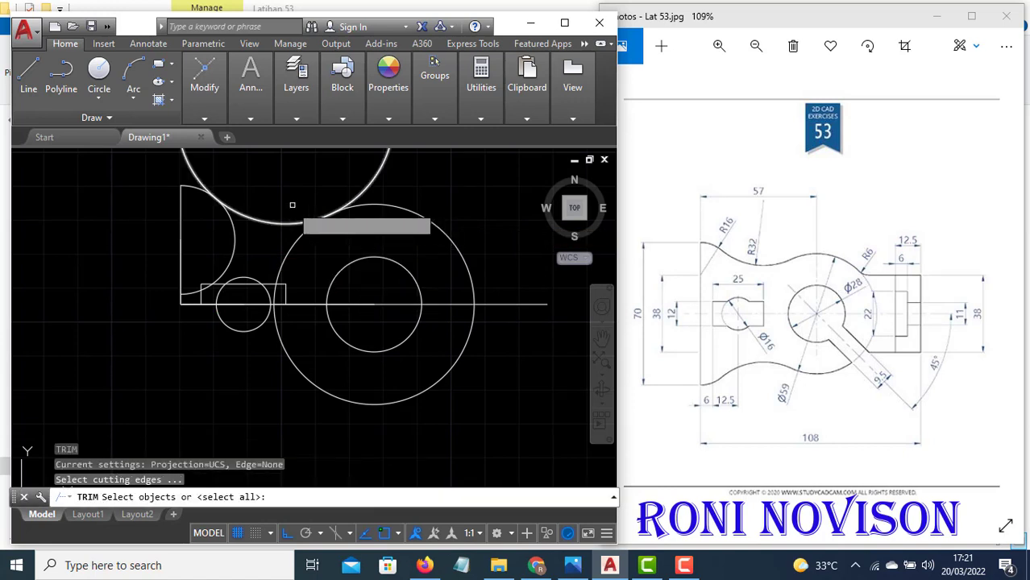
key("Return")
left_click(374, 178)
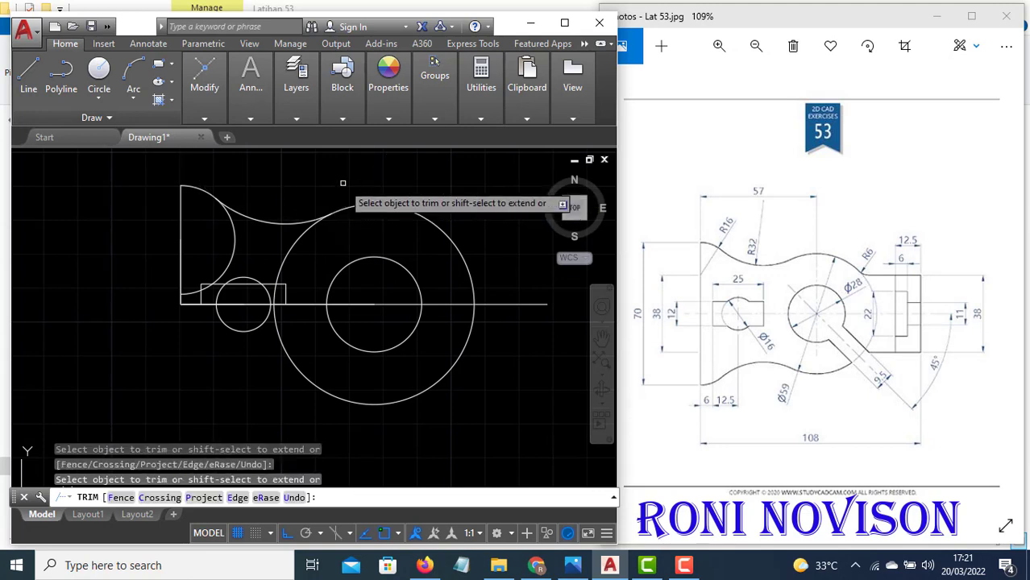
left_click(234, 239)
key("Escape")
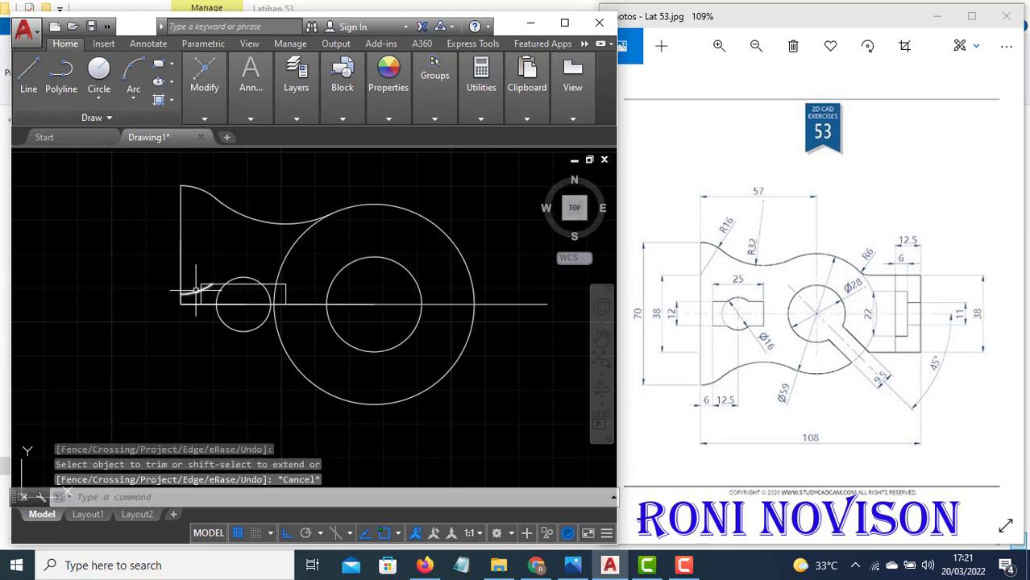
left_click(196, 289)
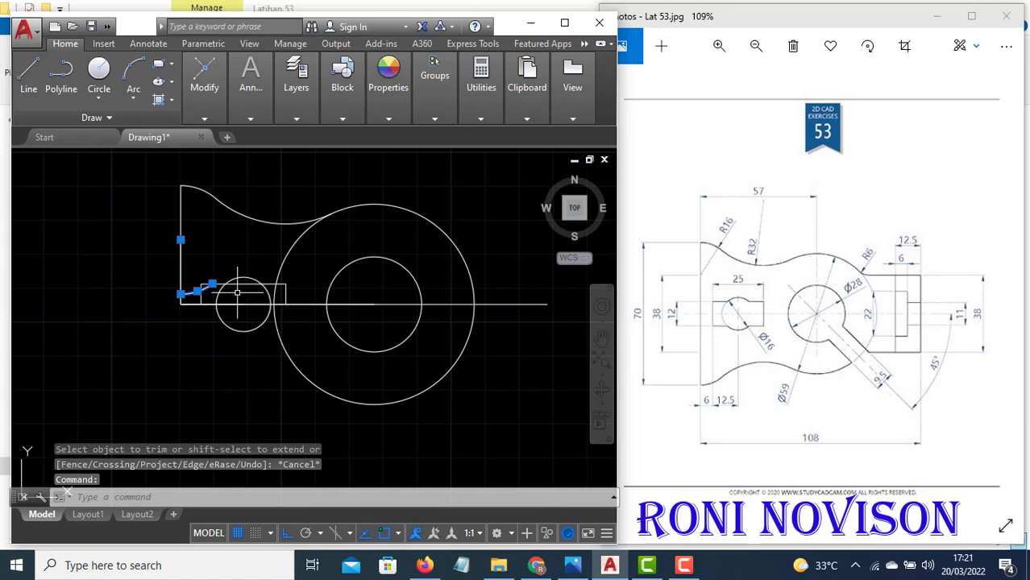
Erase the small leftover arc and trim the Ø59 circle's upper-left arc
type("E")
key("Return")
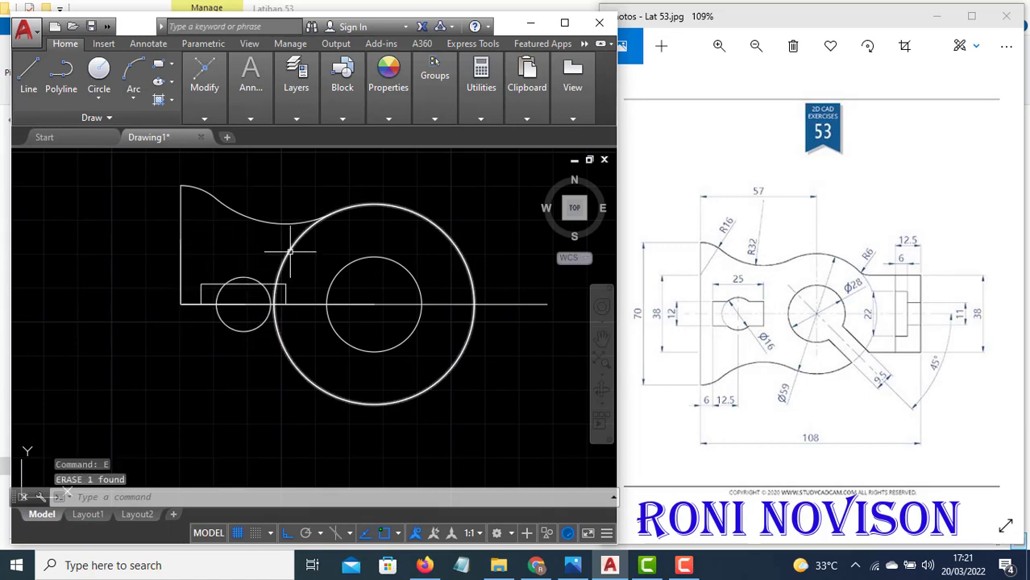
type("tr")
key("Return")
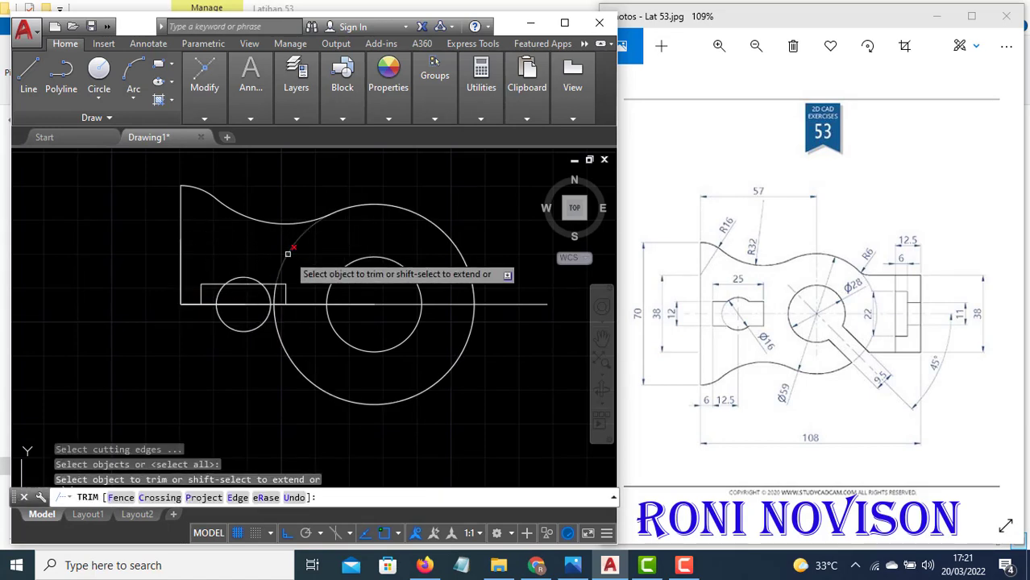
left_click(292, 243)
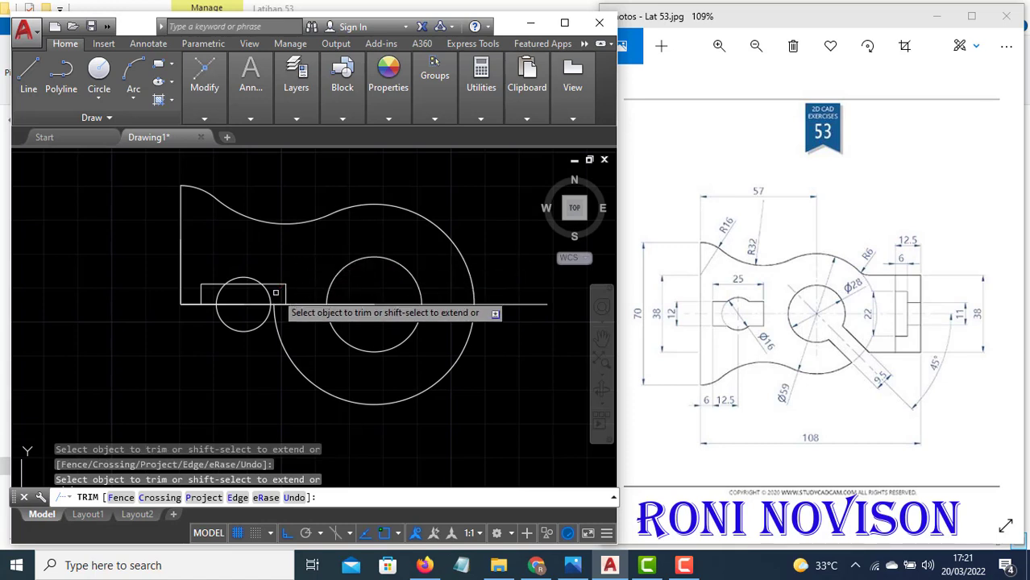
key("Escape")
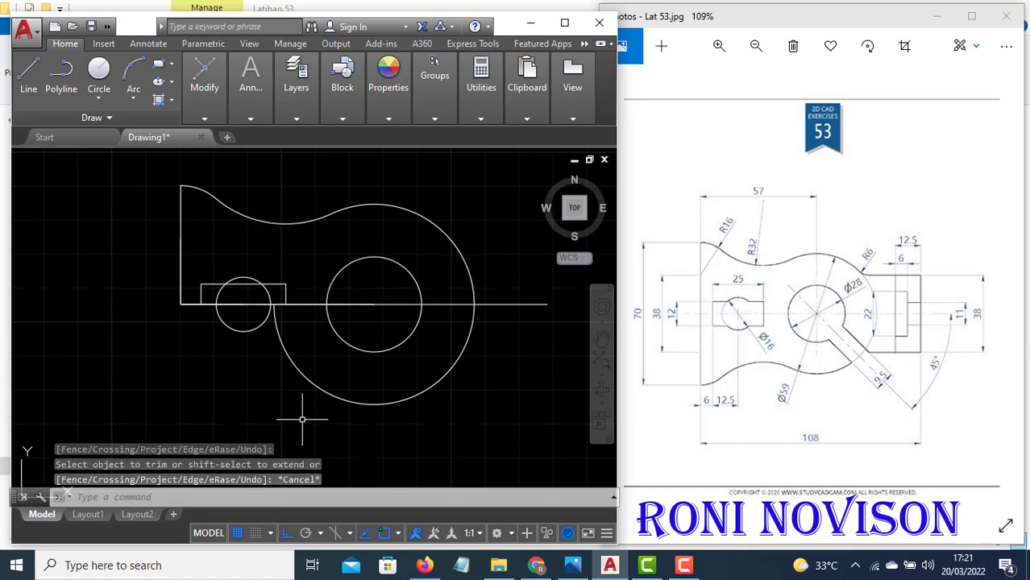
Mirror the top curve and left edge about the centreline, keeping the originals
left_click(297, 237)
left_click(180, 176)
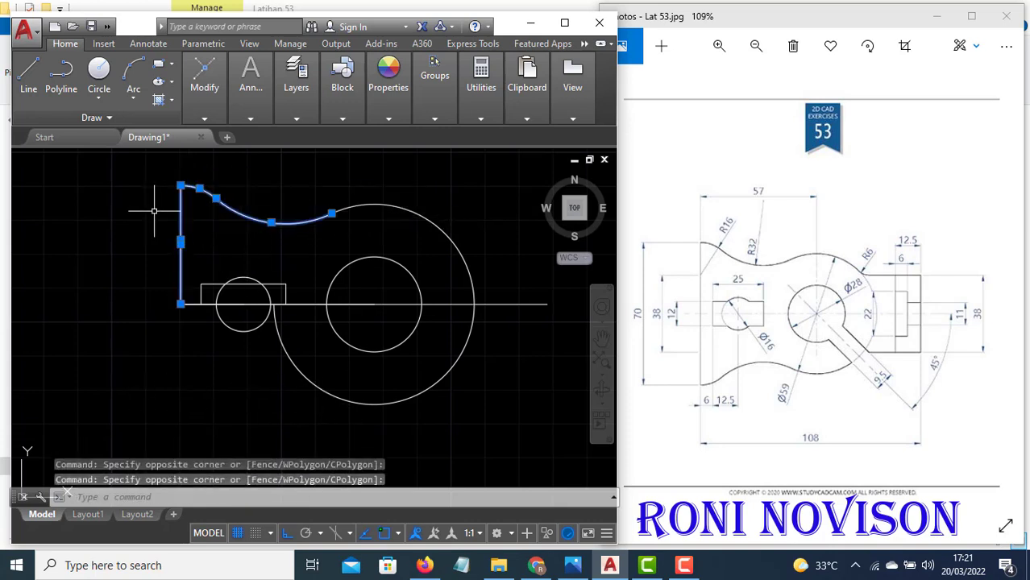
key("Return")
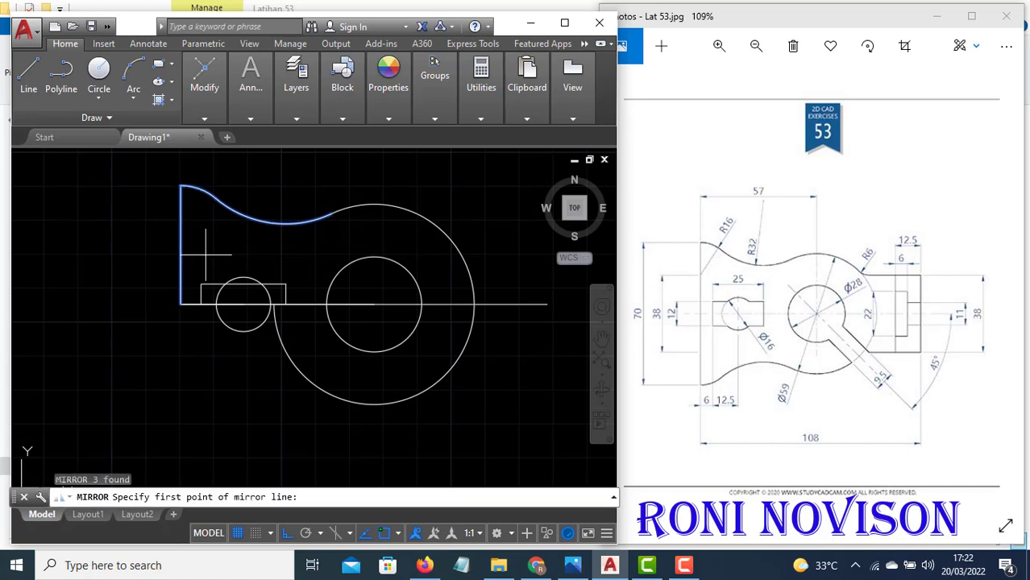
left_click(286, 304)
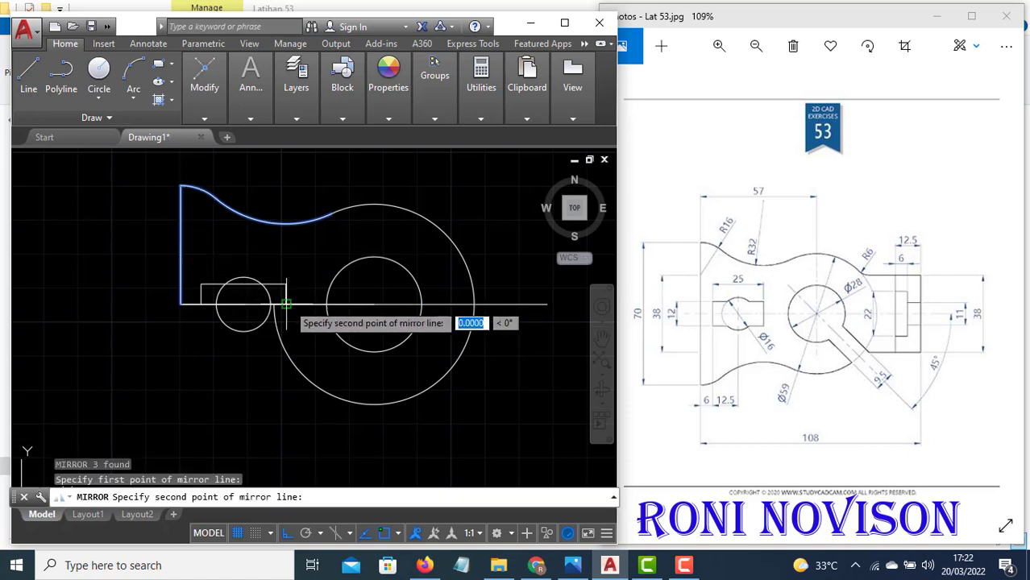
left_click(200, 304)
key("Return")
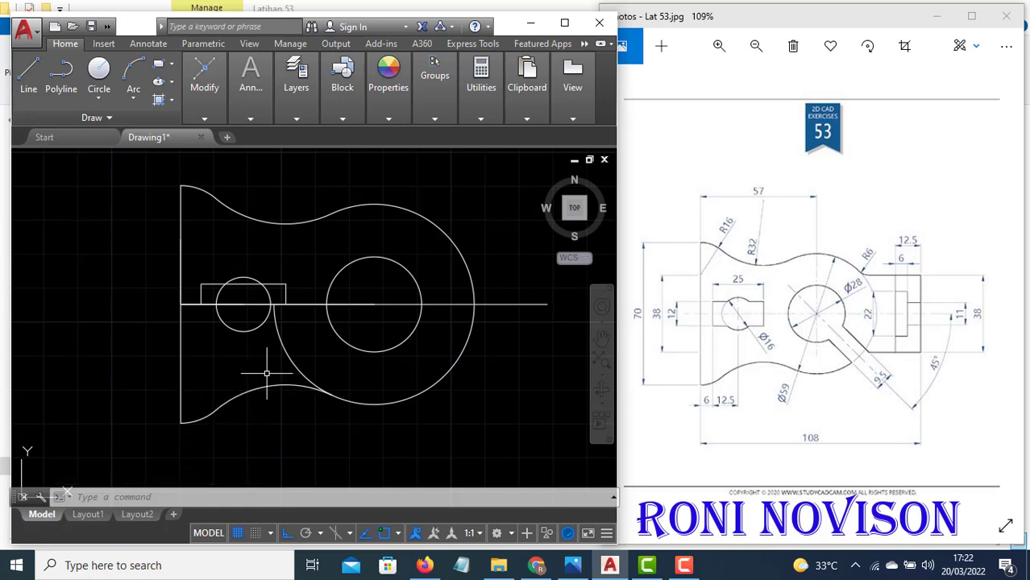
type("tr")
key("Return")
key("Return")
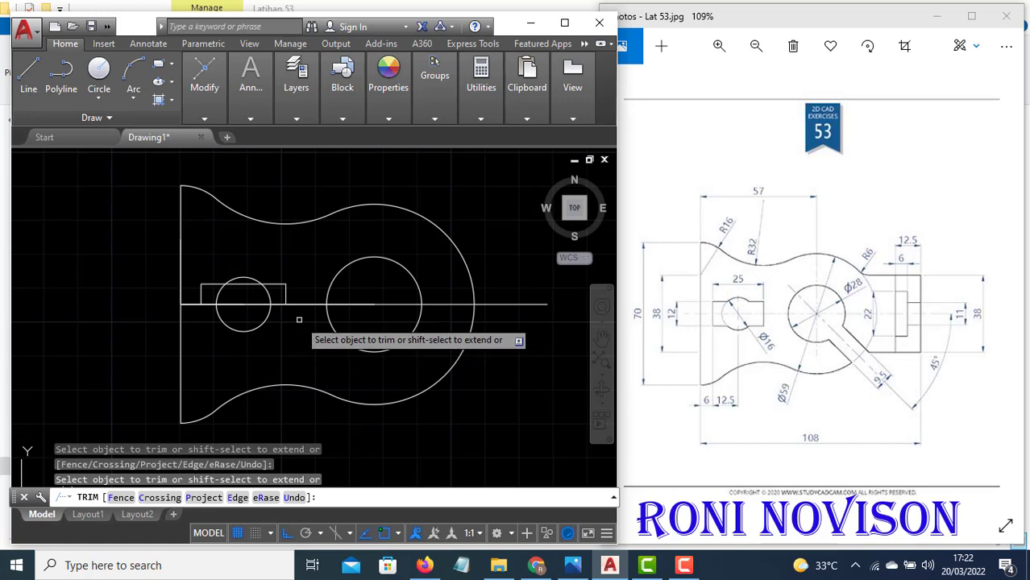
Trim the Ø16 circle's arcs inside the upper slot rectangle
key("Escape")
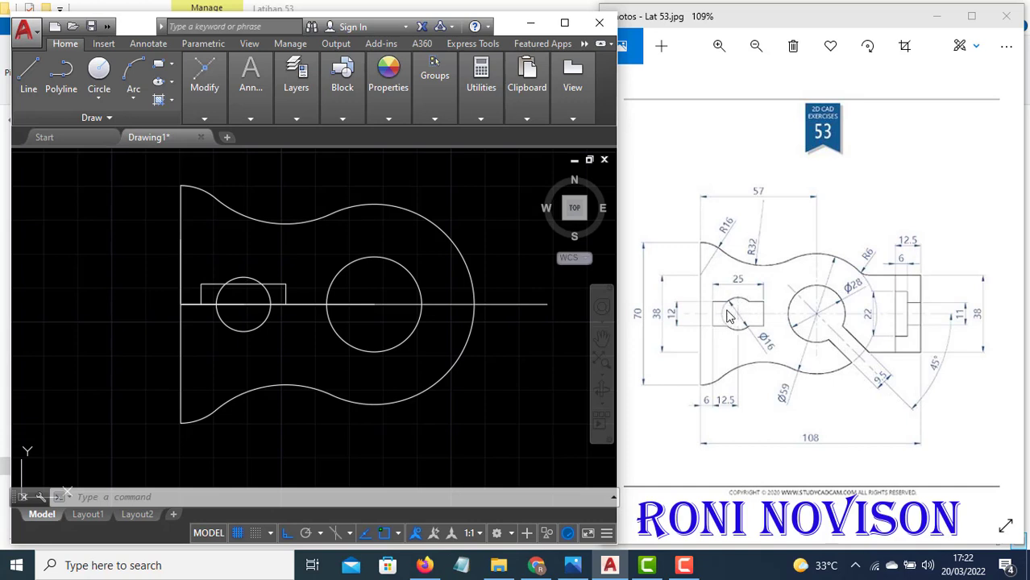
key("Escape")
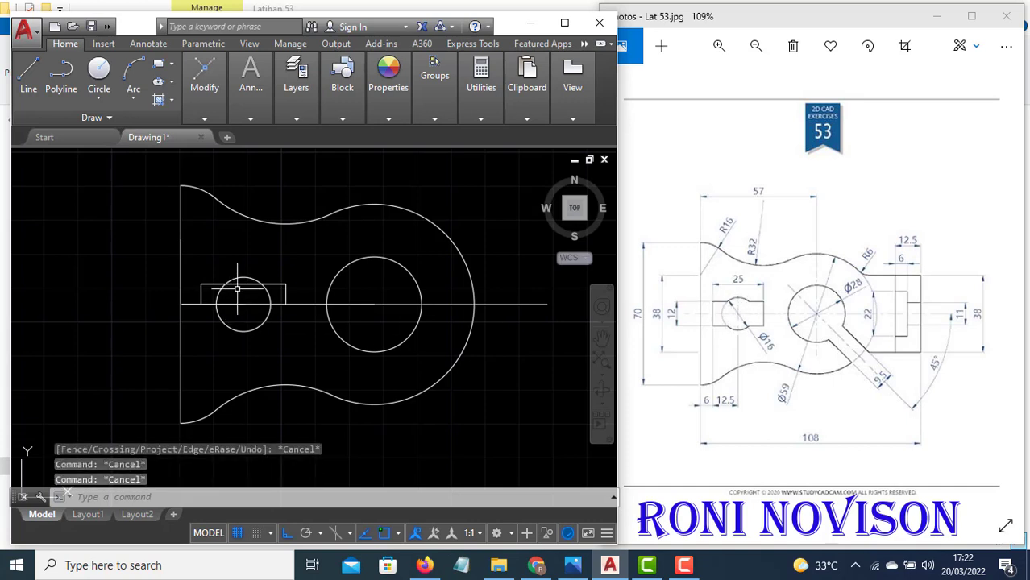
key("Return")
key("Return")
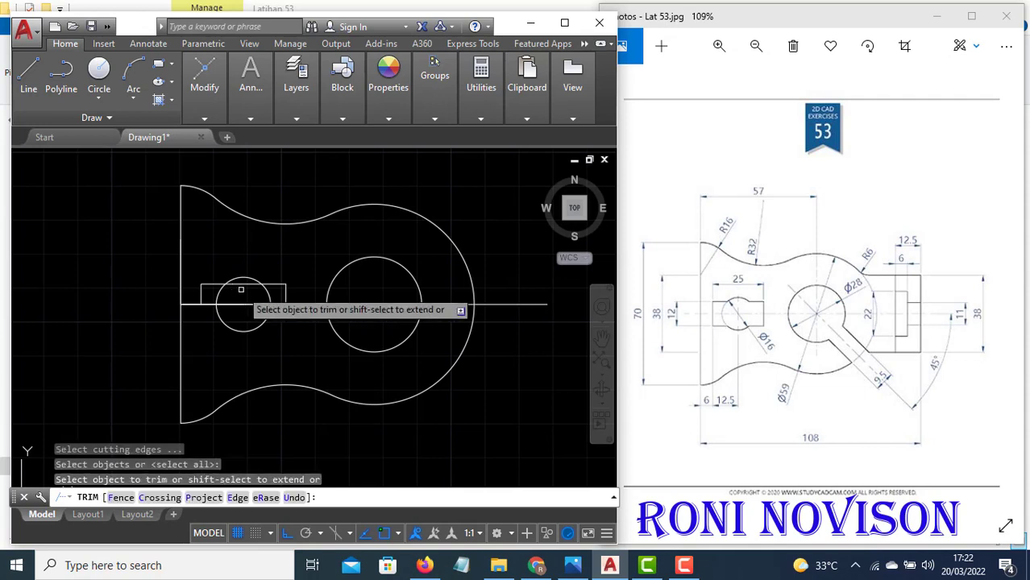
left_click(240, 283)
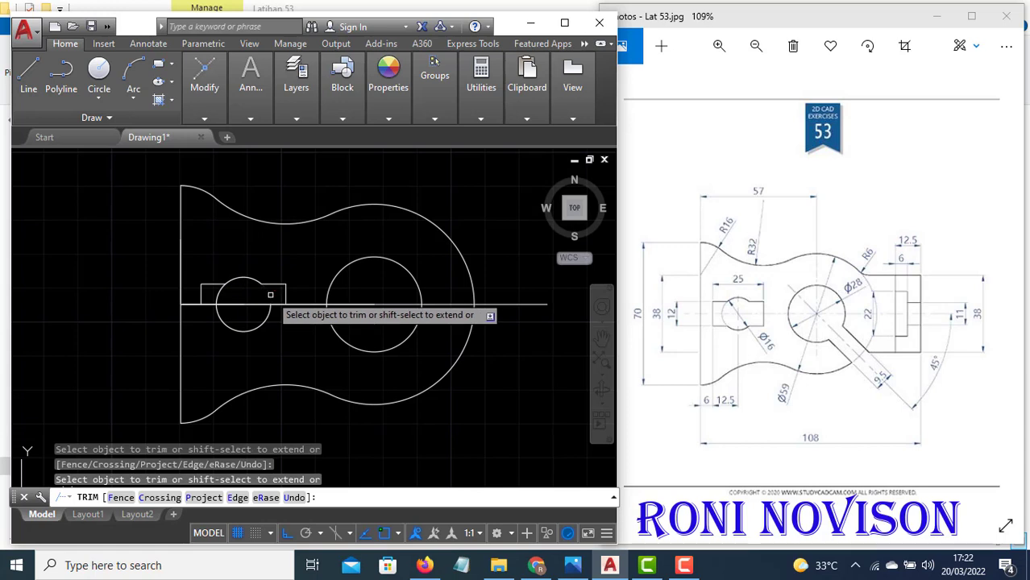
left_click(216, 290)
key("Escape")
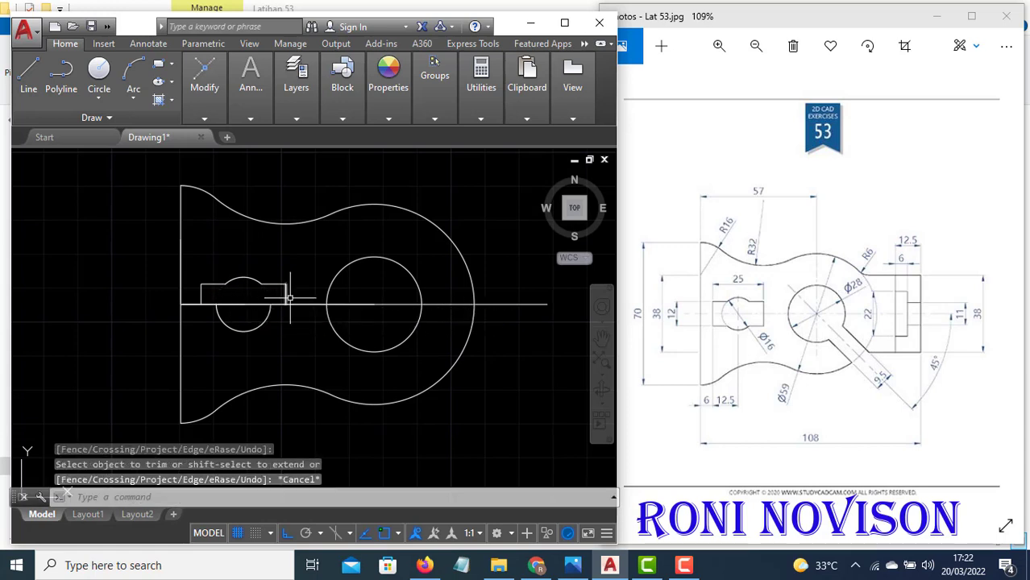
Mirror the slot lines about the centreline, keeping the originals
left_click(299, 297)
left_click(194, 275)
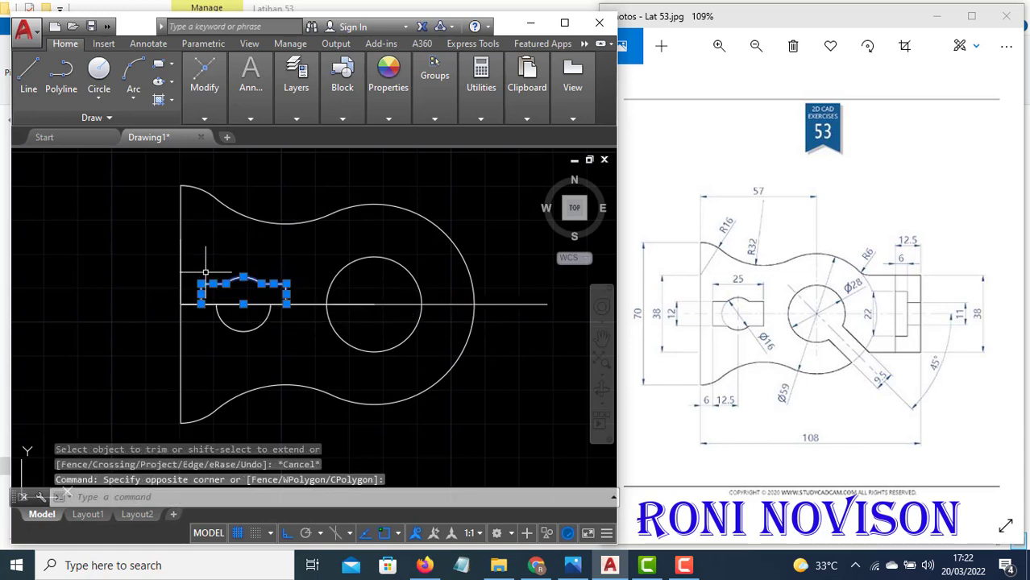
key("Escape")
left_click(259, 279)
left_click(294, 300)
left_click(223, 279)
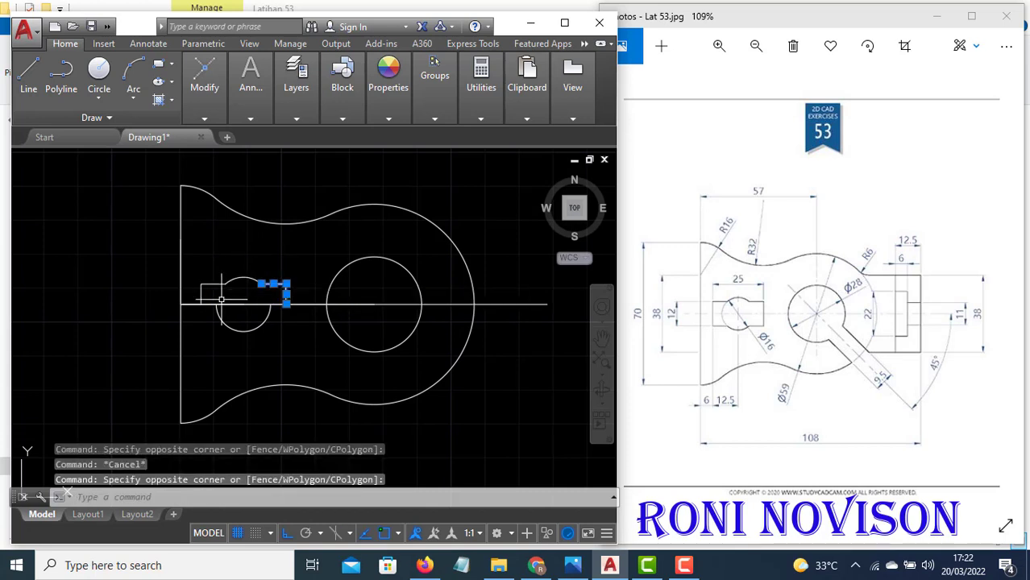
left_click(198, 279)
type("m")
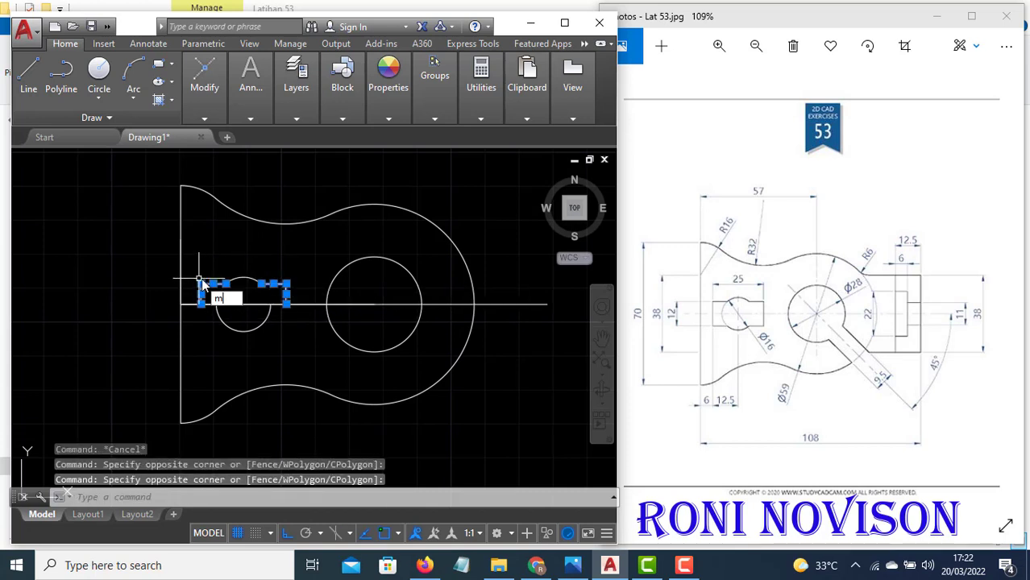
type("i")
key("Return")
left_click(269, 304)
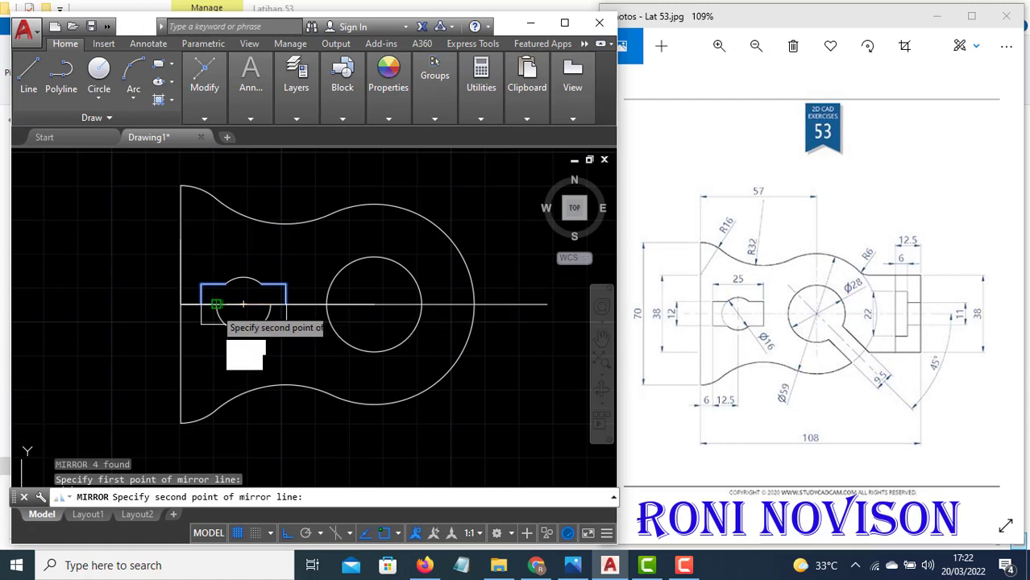
left_click(216, 304)
type("n")
key("Return")
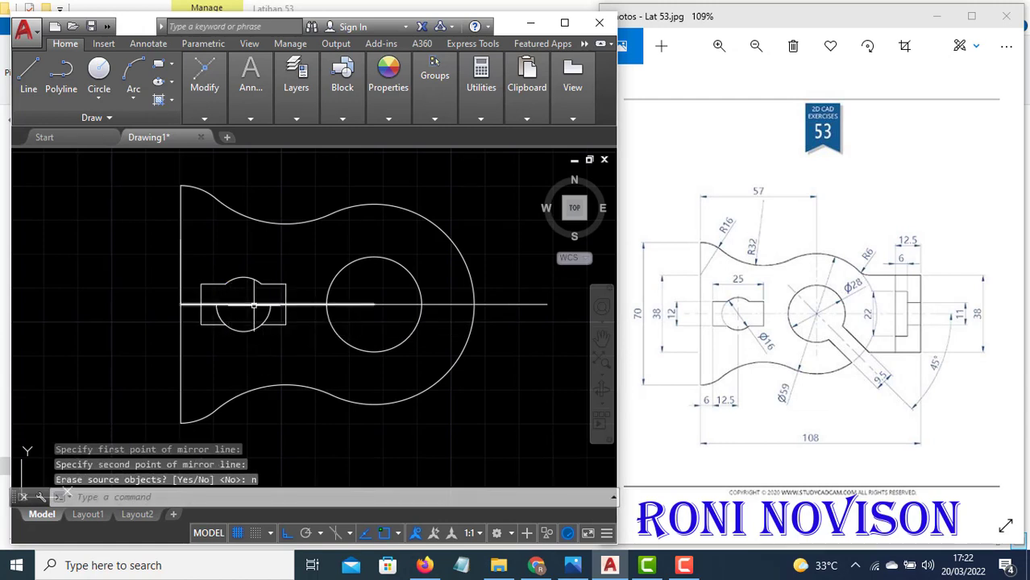
Trim the Ø16 circle's remaining arcs inside the lower slot half
key("Return")
key("Return")
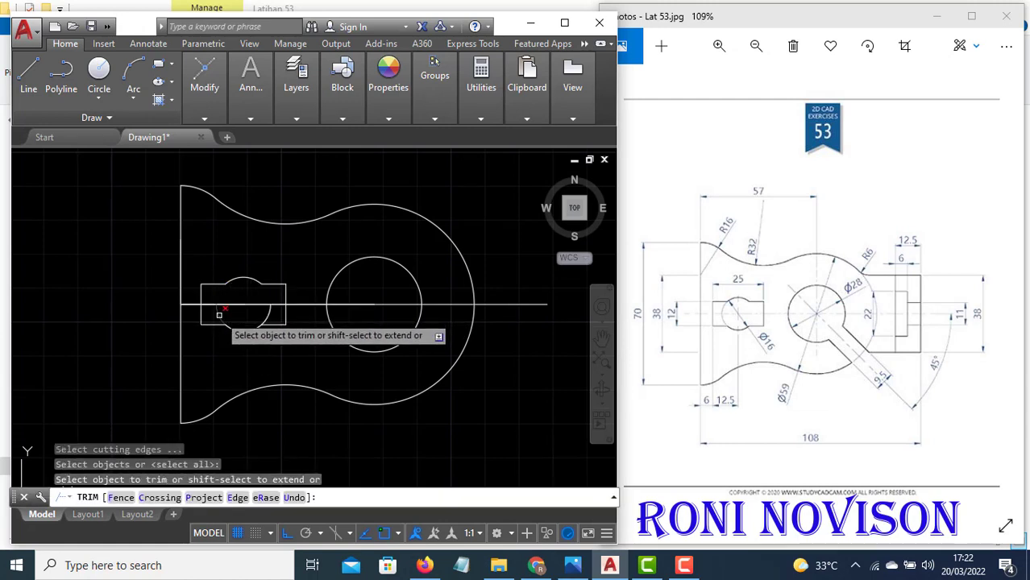
left_click(218, 314)
left_click(258, 316)
key("Escape")
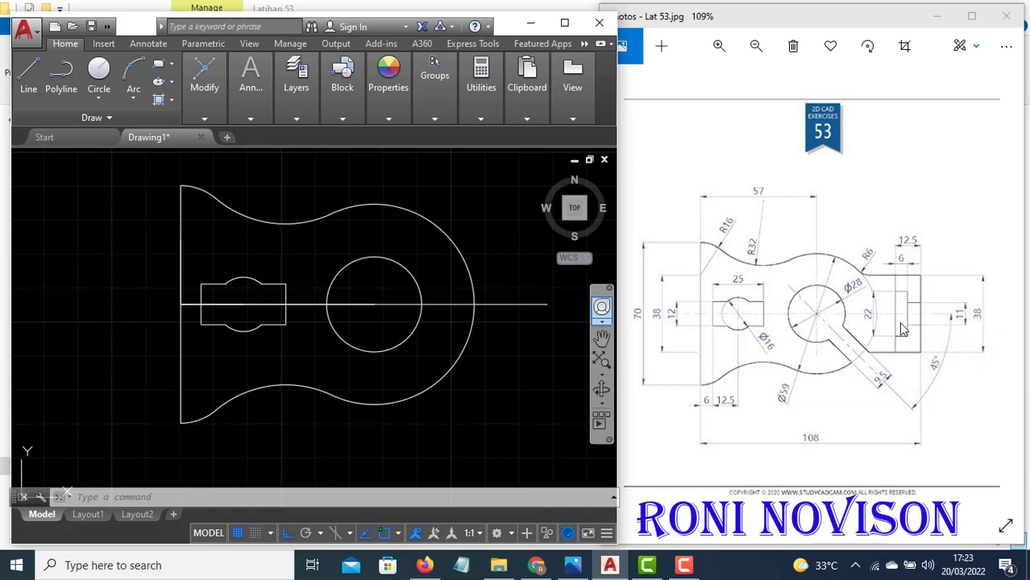
Draw the tab's 19-unit (38/2) right edge and a top edge crossing the big arc
type("l")
key("Return")
left_click(547, 304)
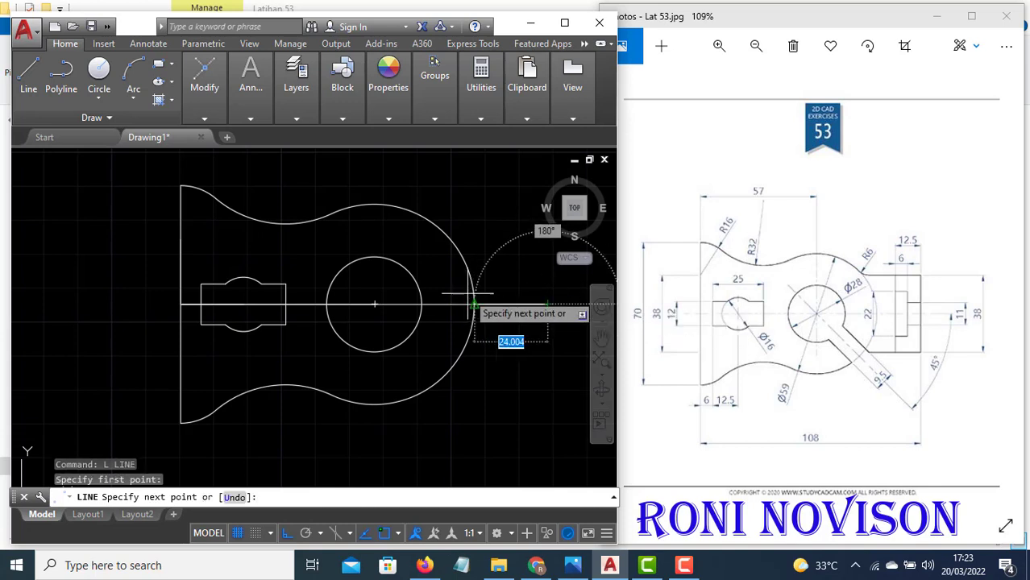
middle_click_drag(472, 303, 373, 311)
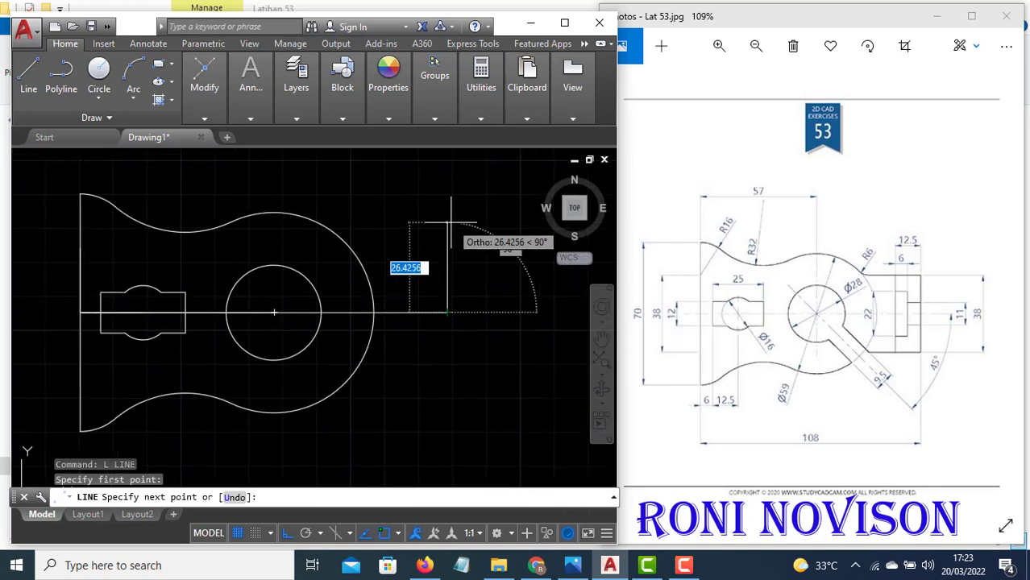
type("38/")
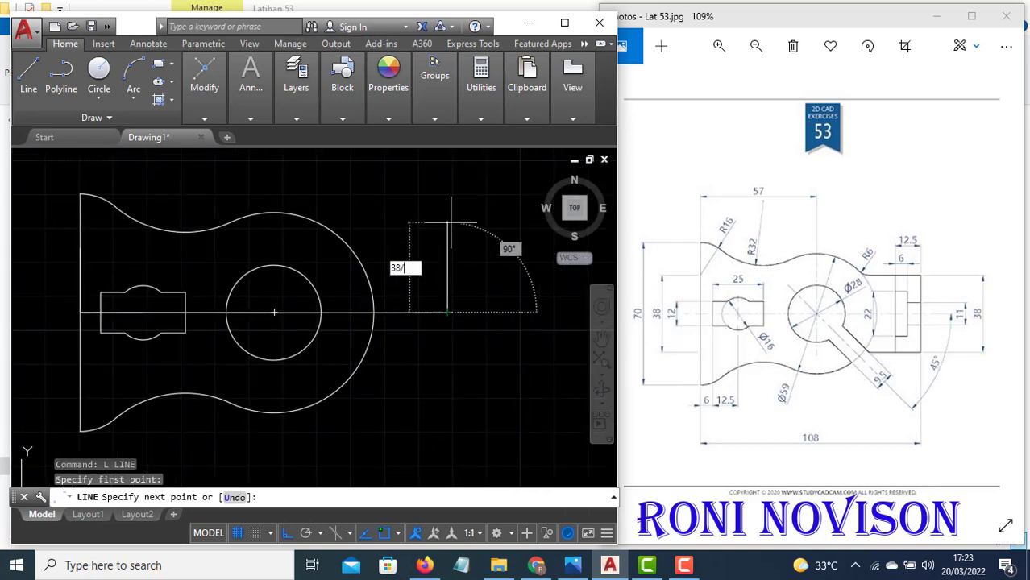
type("2")
key("Return")
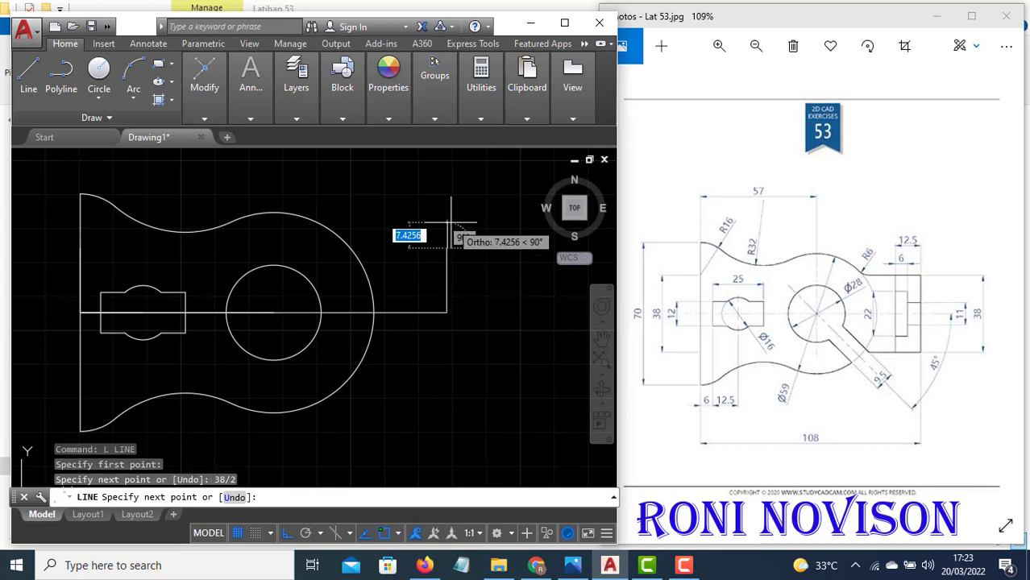
left_click(318, 249)
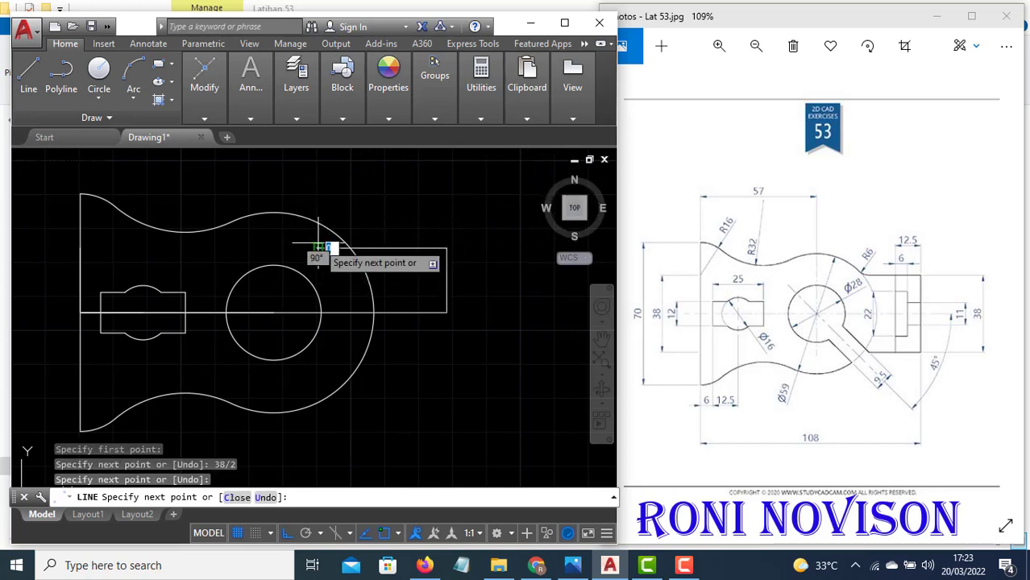
key("Return")
Trim the top edge's excess inside the Ø59 arc
type("tr")
key("Return")
key("Return")
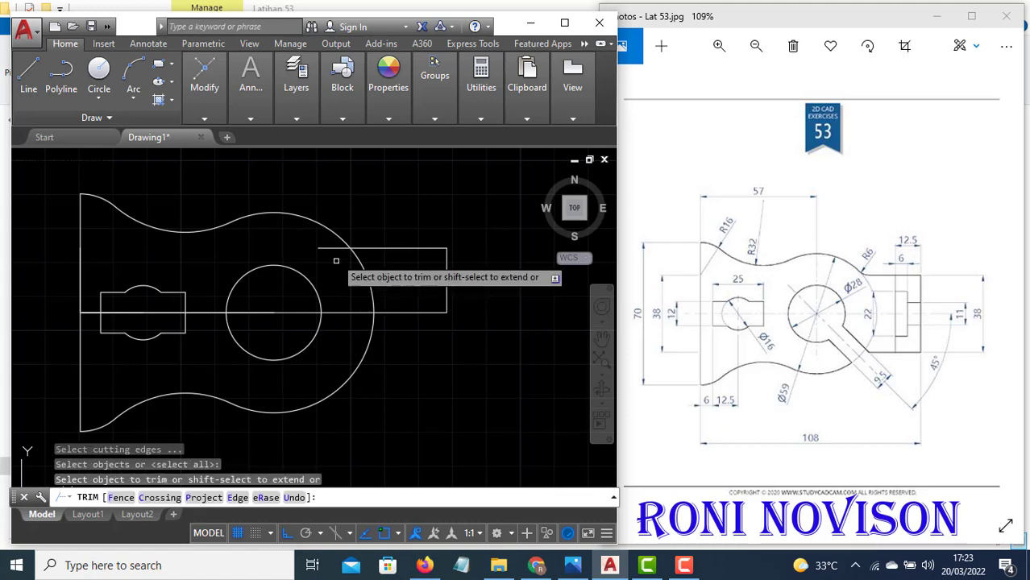
left_click(335, 249)
key("Escape")
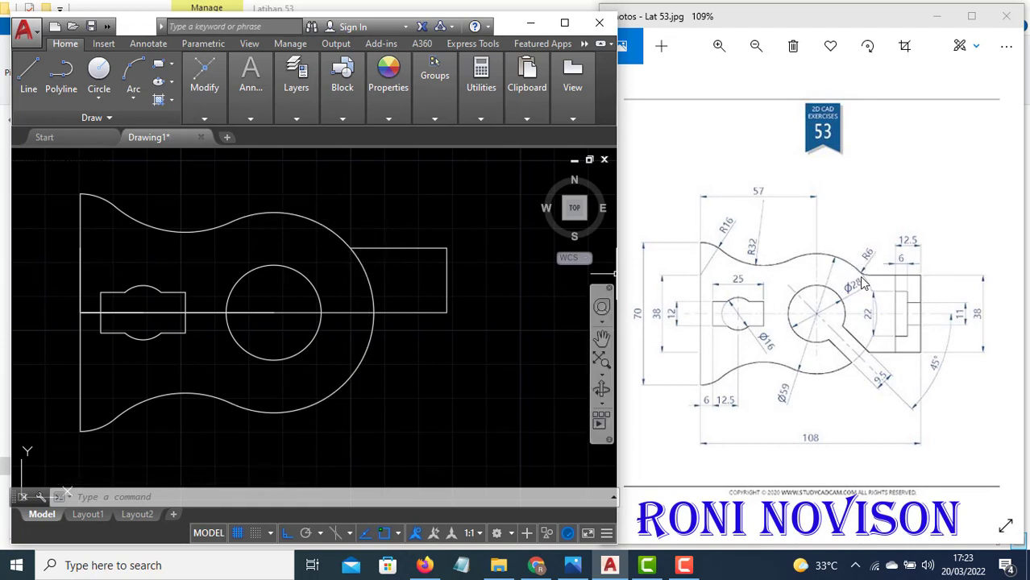
Draw an R6 tangent-tangent-radius circle touching the upper curve and the right tab's top edge
type("c")
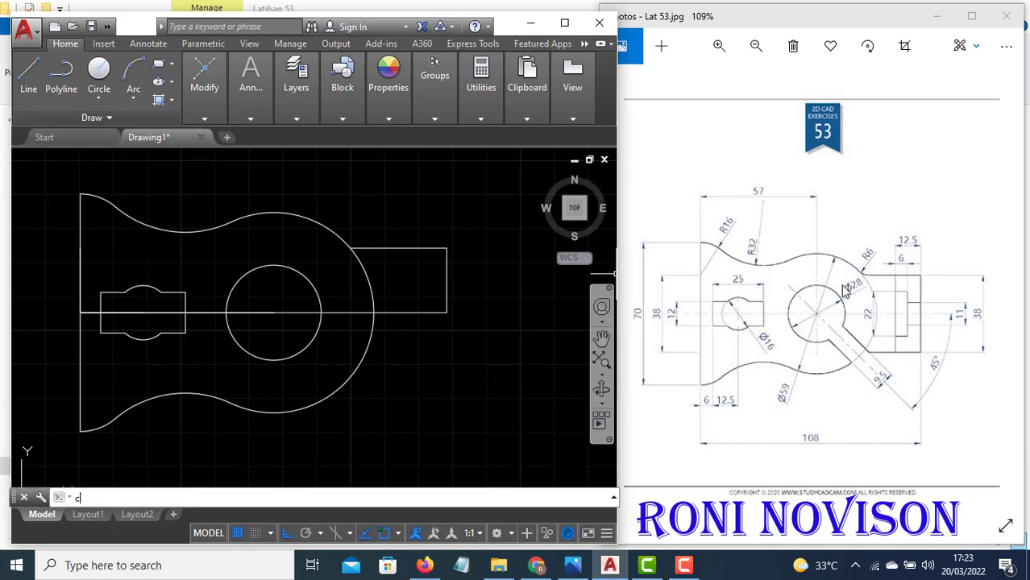
key("Return")
type("ttr")
key("Return")
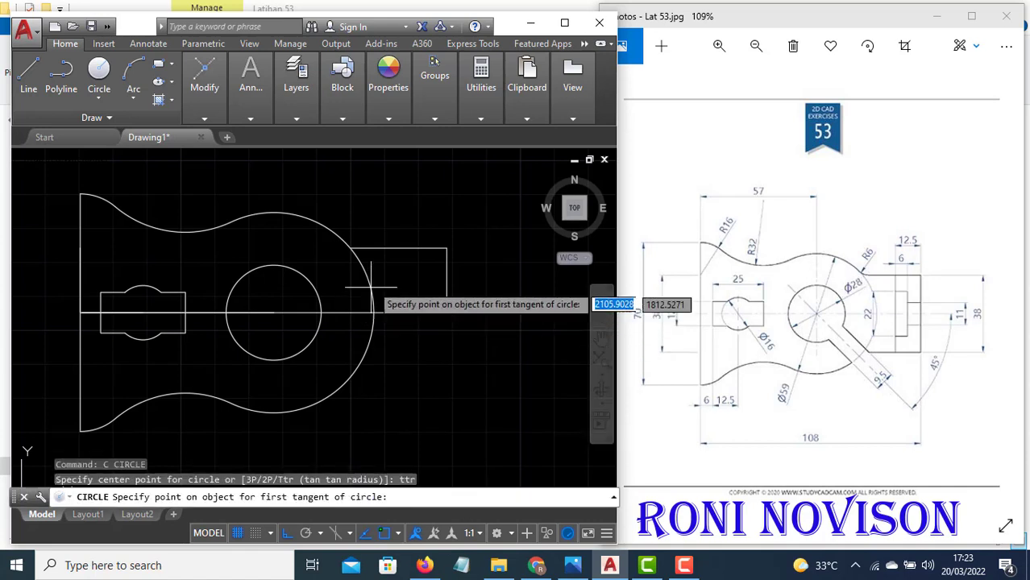
left_click(342, 223)
left_click(366, 241)
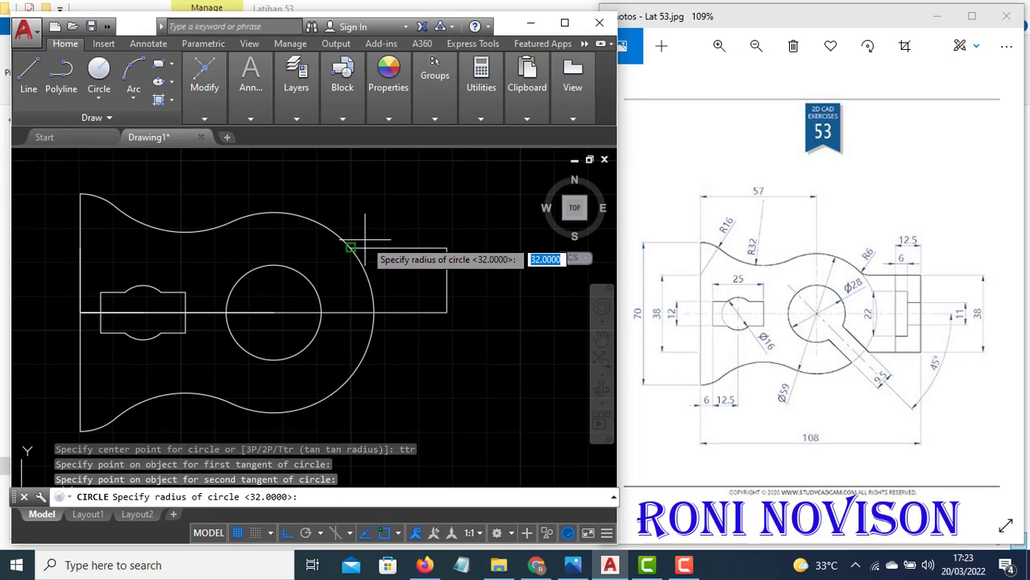
type("6")
key("Return")
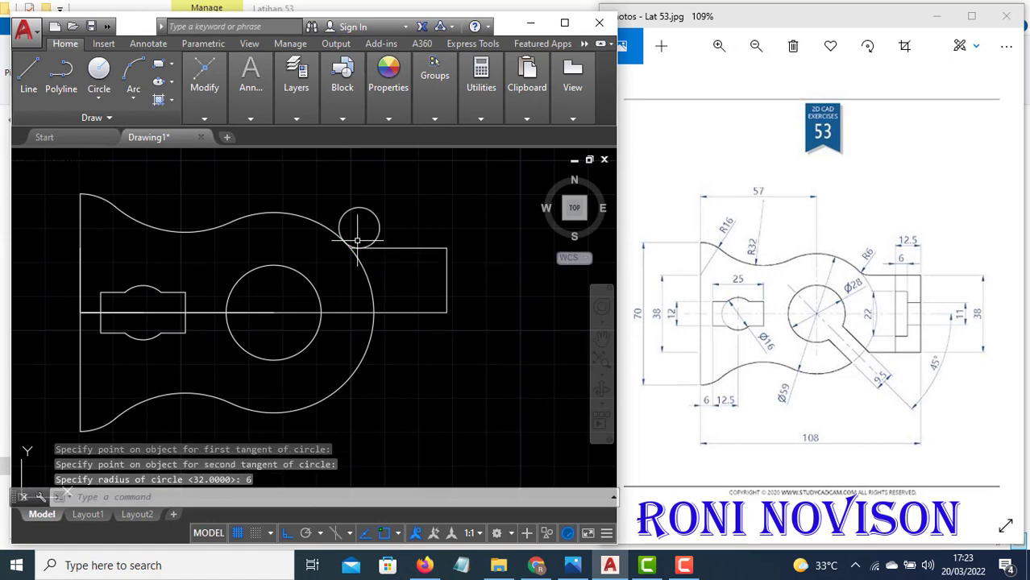
Trim the R6 circle's outer part, leaving a fillet between the upper curve and tab edge
type("tr")
key("Return")
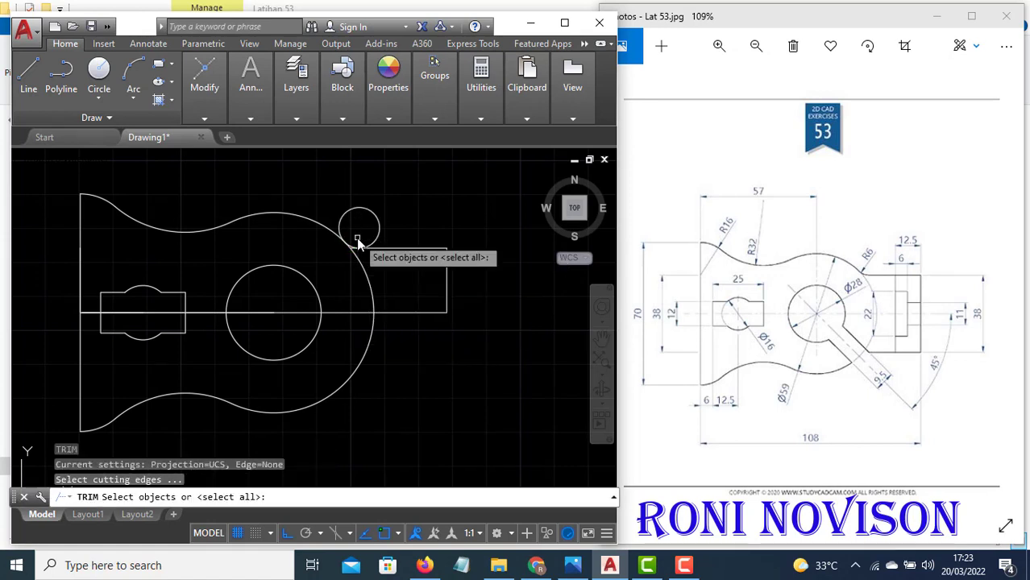
key("Return")
left_click(346, 215)
scroll(360, 261, "up", 4)
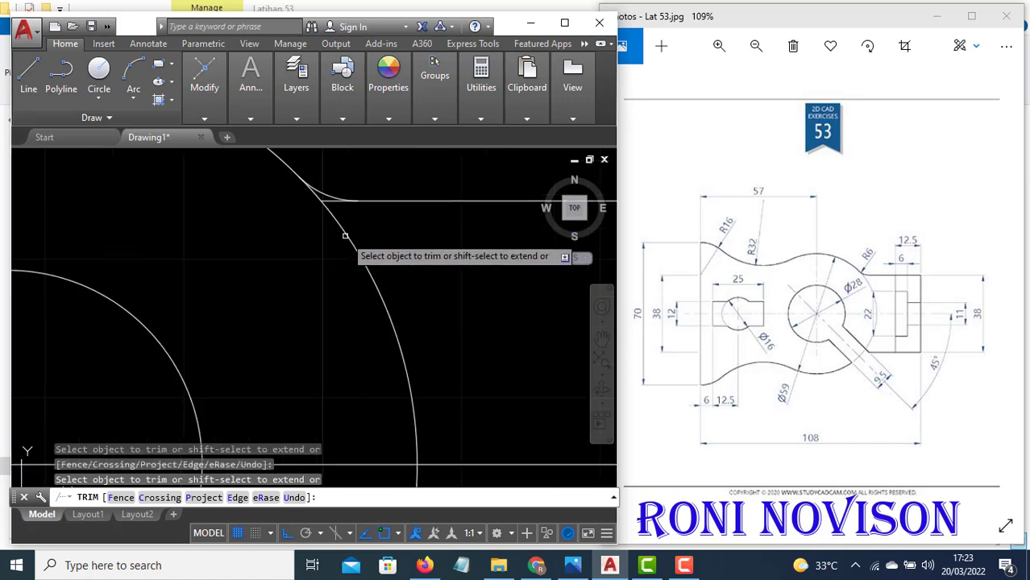
key("Escape")
scroll(443, 298, "down", 6)
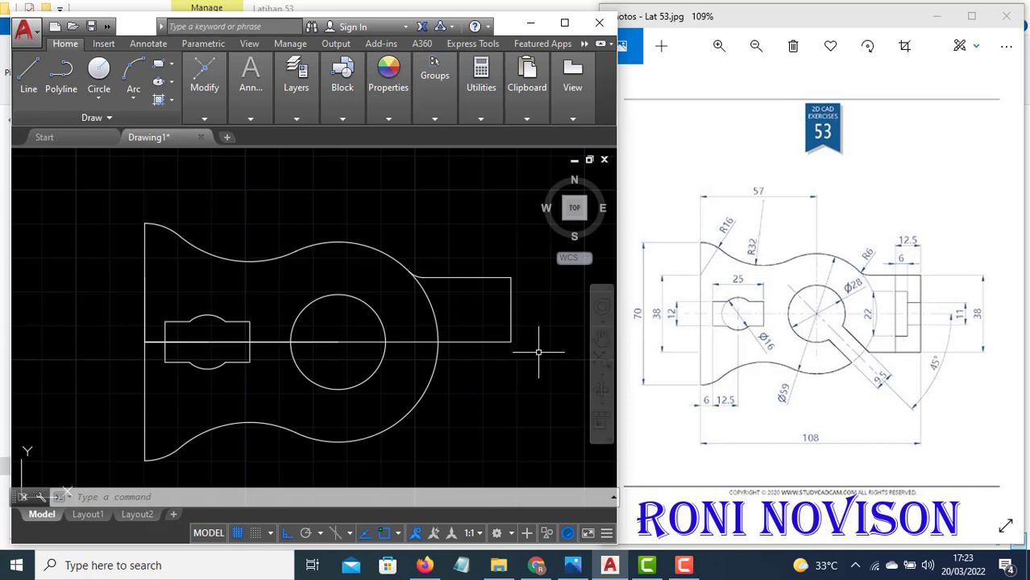
Draw a line from the tab corner 5.5 up, 6.5 left, then down to the centreline
type("l")
key("Return")
left_click(511, 342)
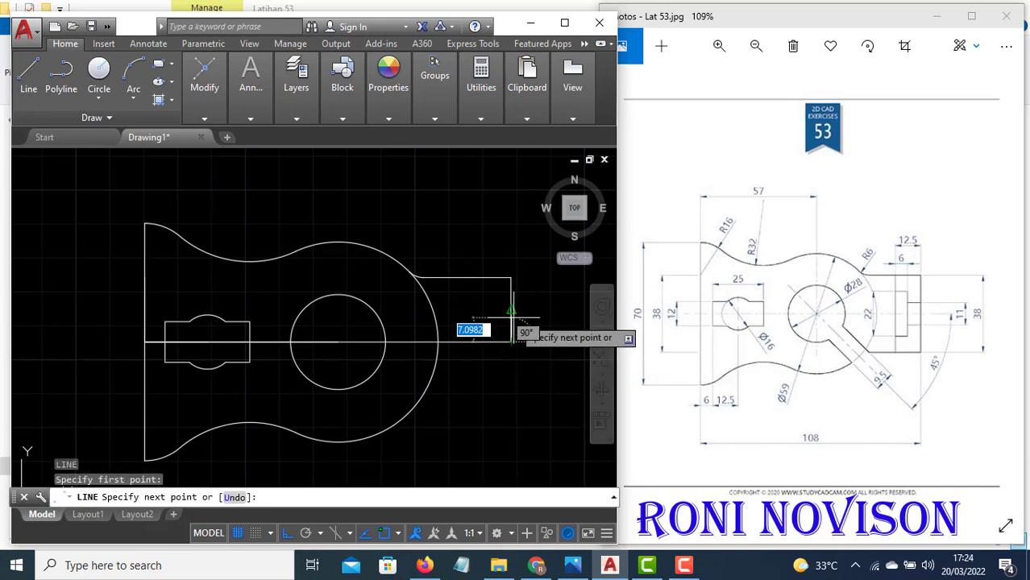
type("5.5")
key("Return")
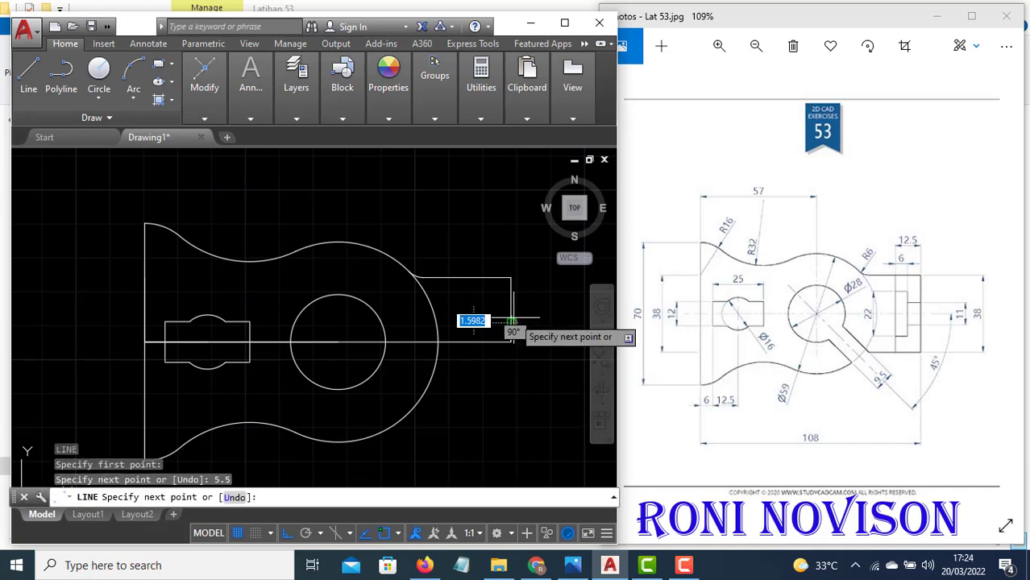
type("6.5")
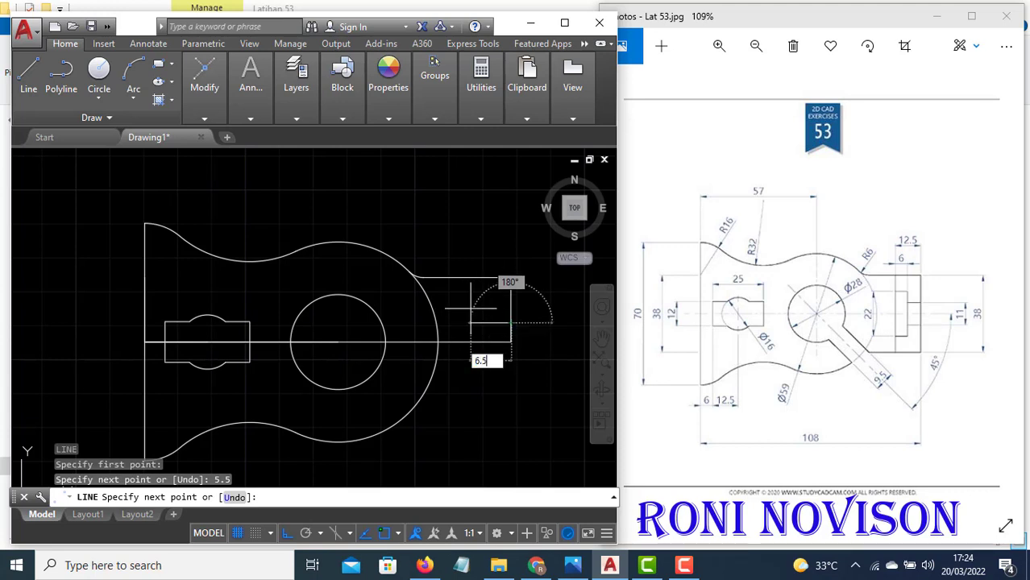
key("Return")
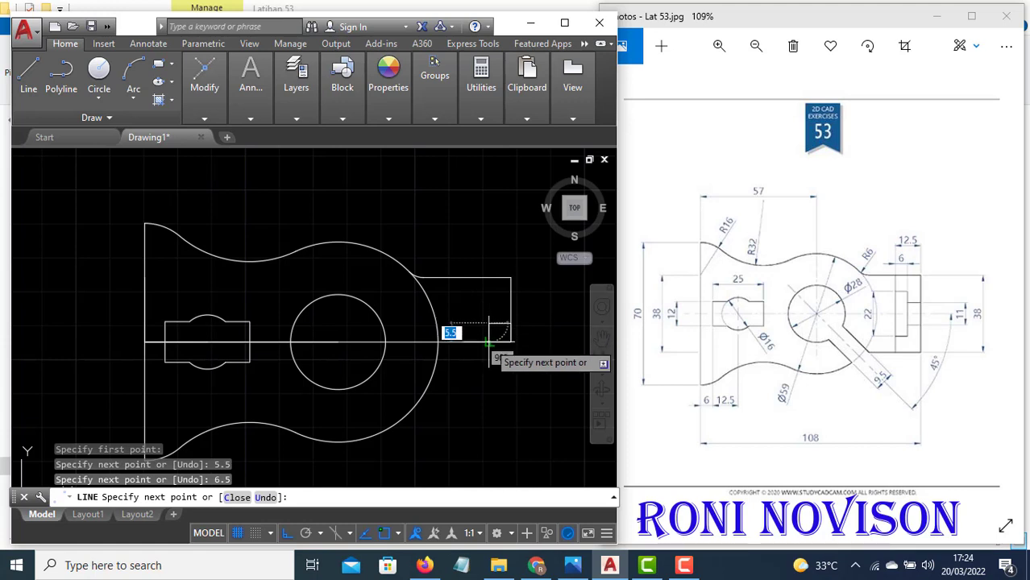
scroll(489, 343, "up", 4)
left_click(492, 342)
key("Return")
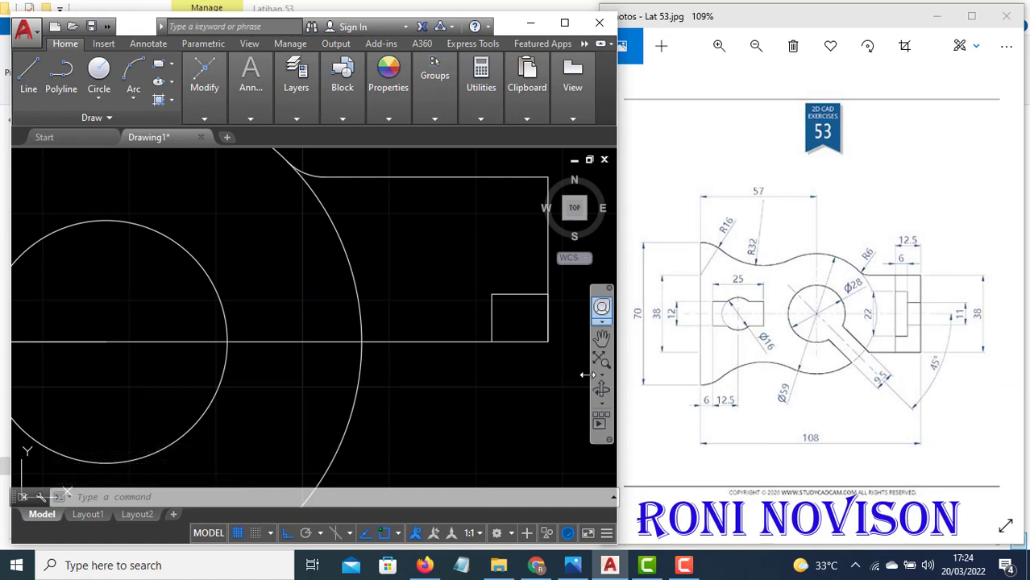
Draw the 6 × 11 cut-out half: 11 up, 6 left, then down to the centreline
type("l")
key("Return")
left_click(492, 341)
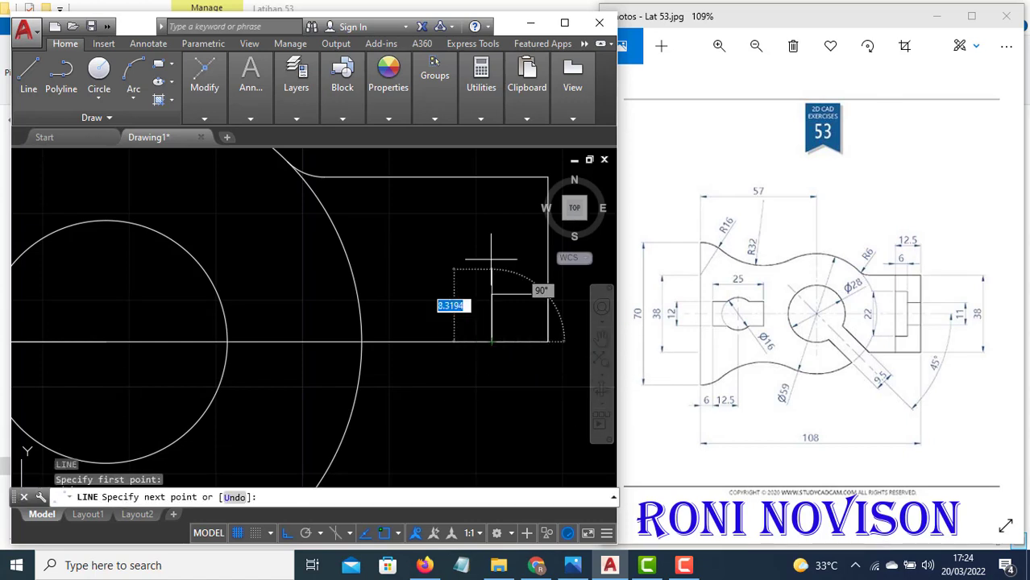
type("11")
key("Return")
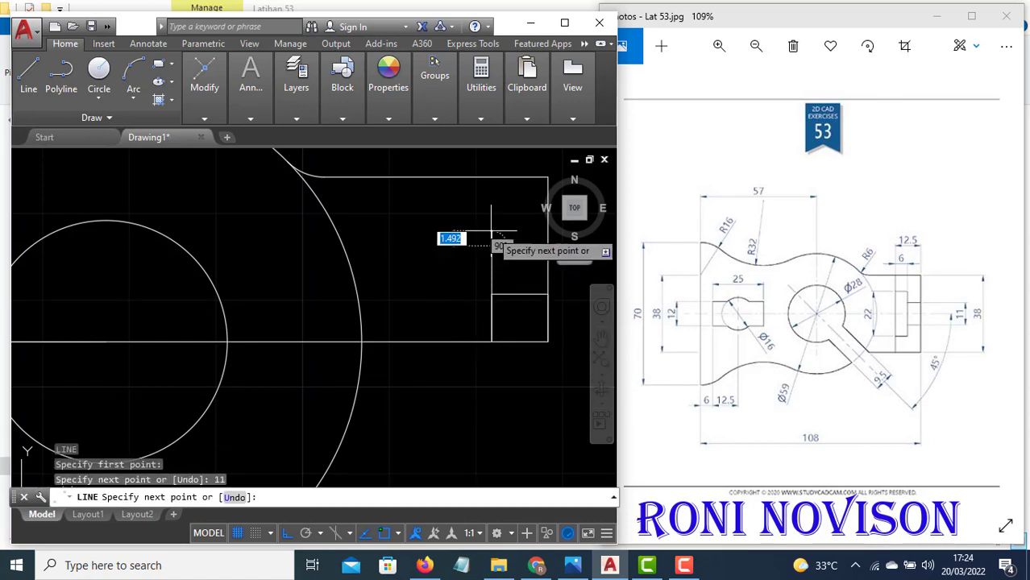
type("6")
key("Return")
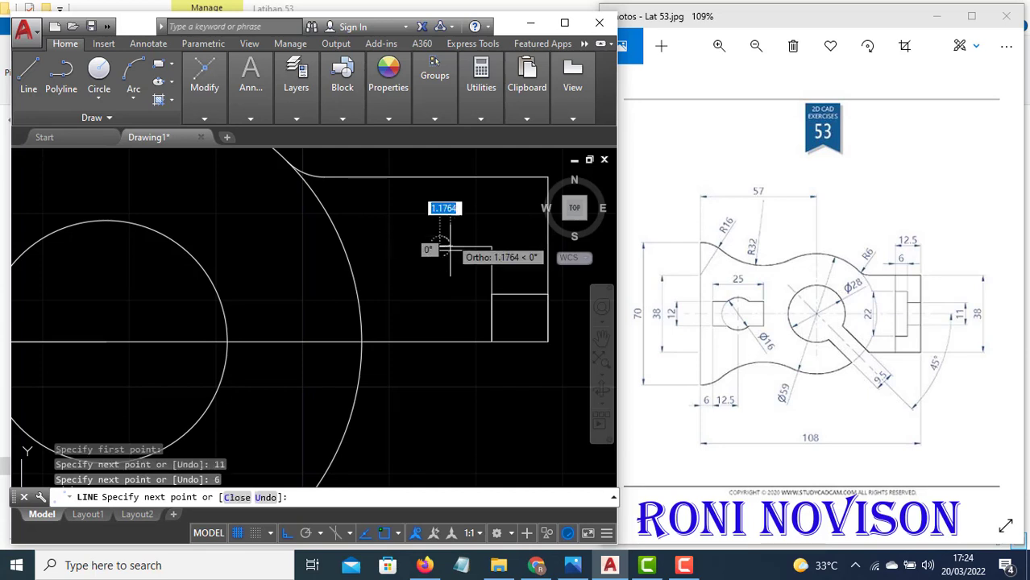
left_click(440, 343)
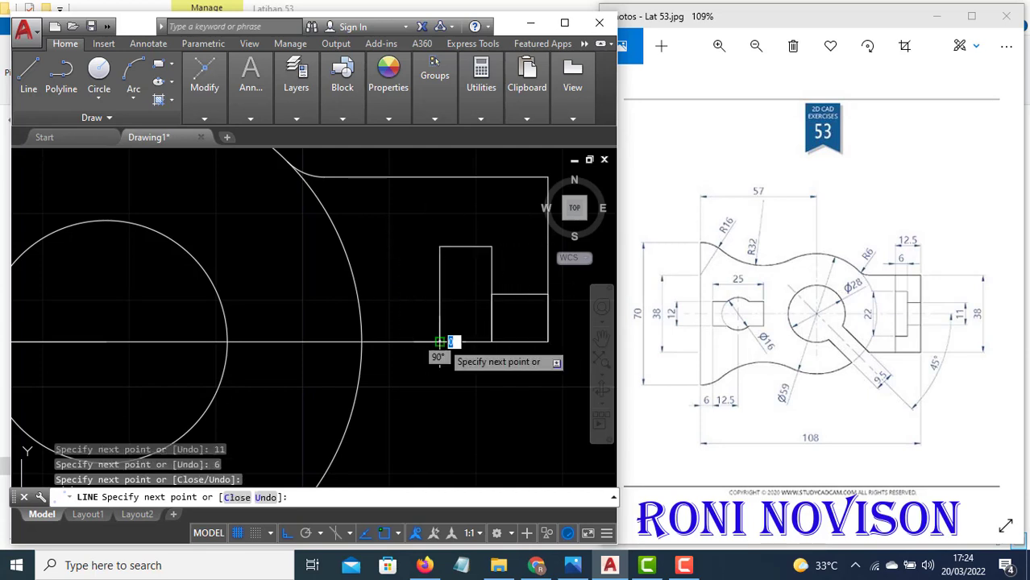
key("Return")
scroll(389, 316, "down", 2)
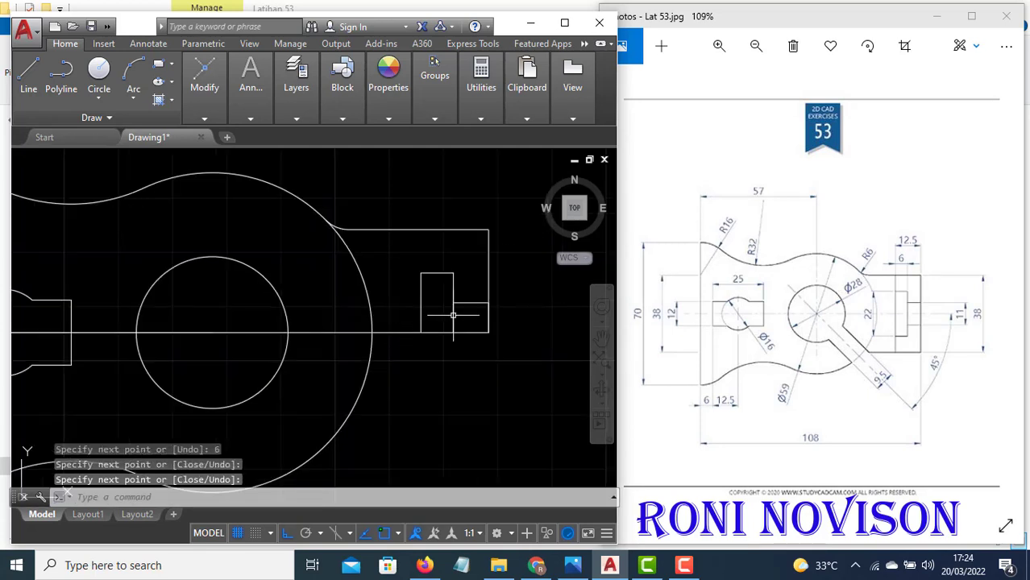
Mirror the tab cut-out lines and small curve across the centreline, keeping the originals
left_click(510, 326)
left_click(355, 228)
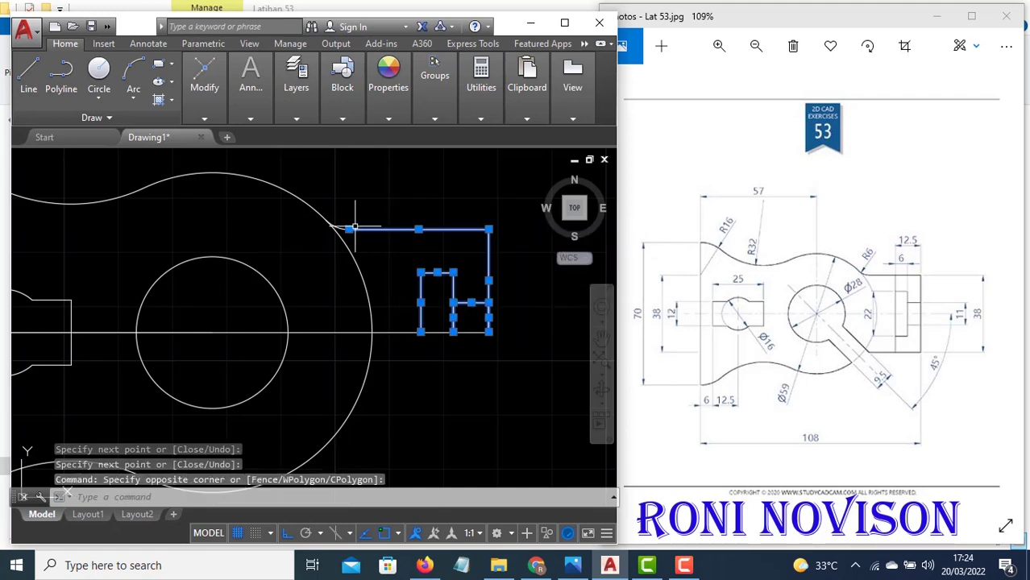
left_click(345, 229)
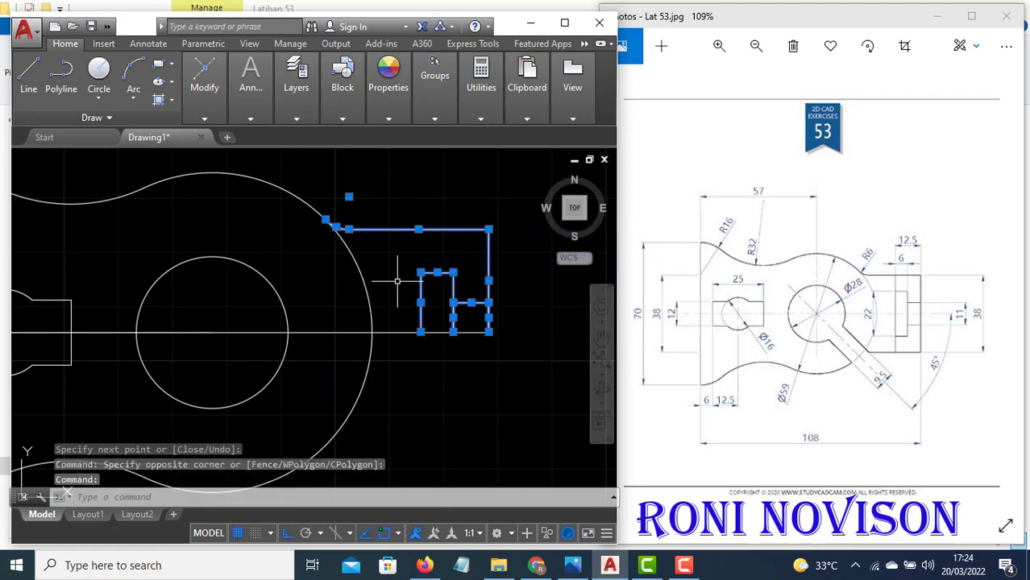
middle_click_drag(396, 281, 400, 242)
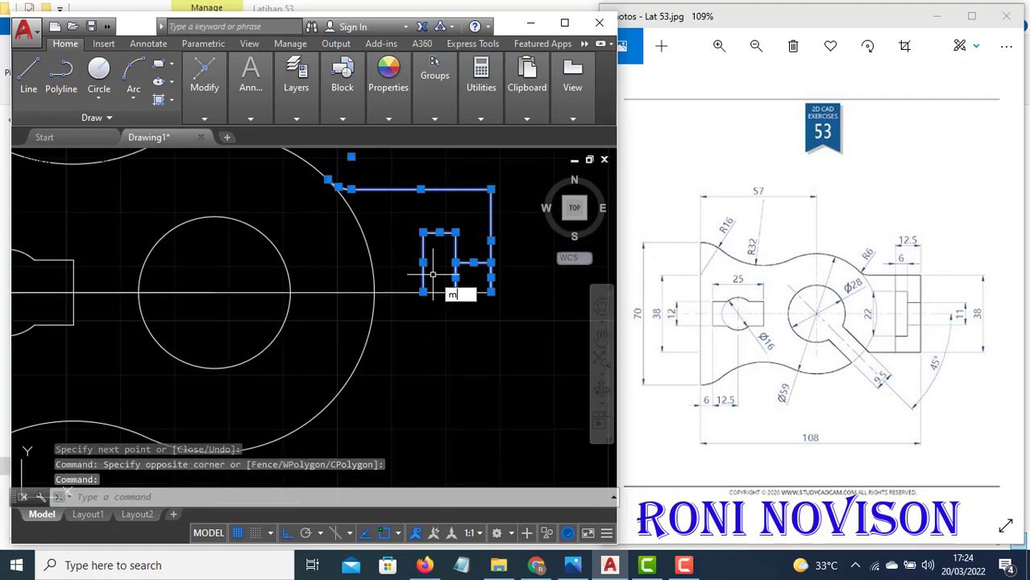
type("mi")
key("Return")
left_click(490, 292)
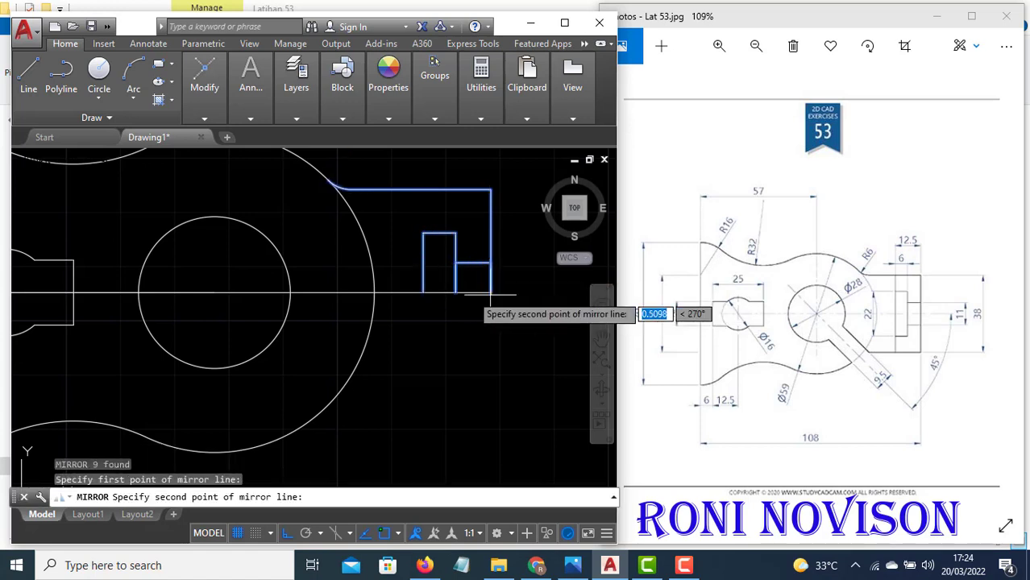
left_click(373, 297)
type("n")
key("Return")
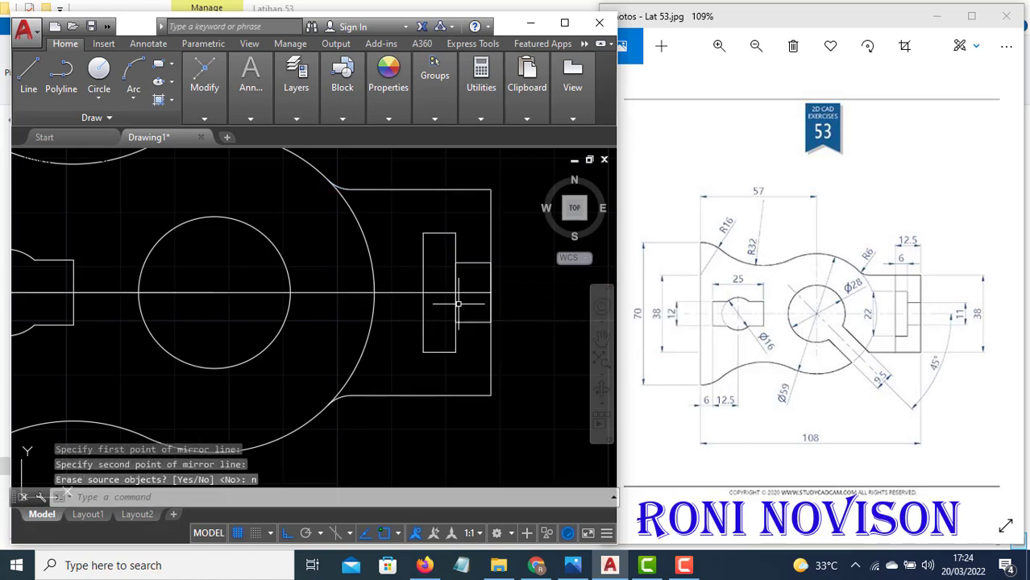
scroll(538, 320, "down", 2)
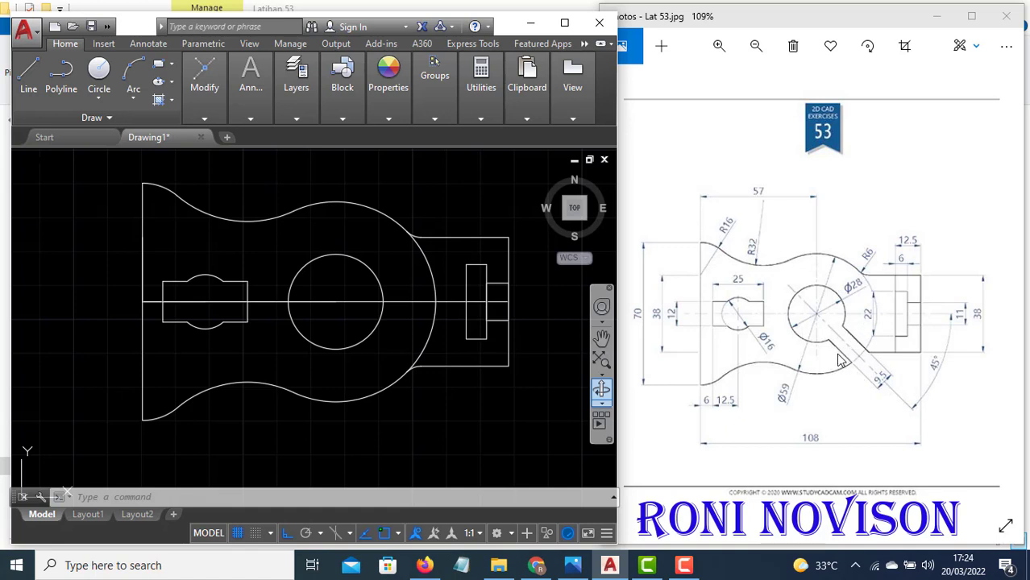
Start a line from the large circle's centre with Ortho off and length locked at 40
type("l")
key("Return")
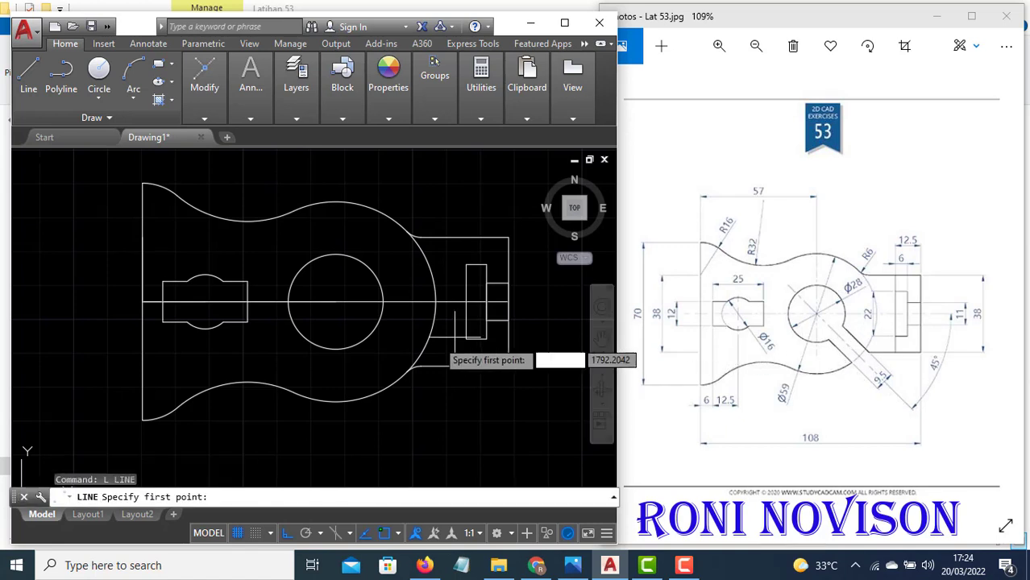
left_click(335, 301)
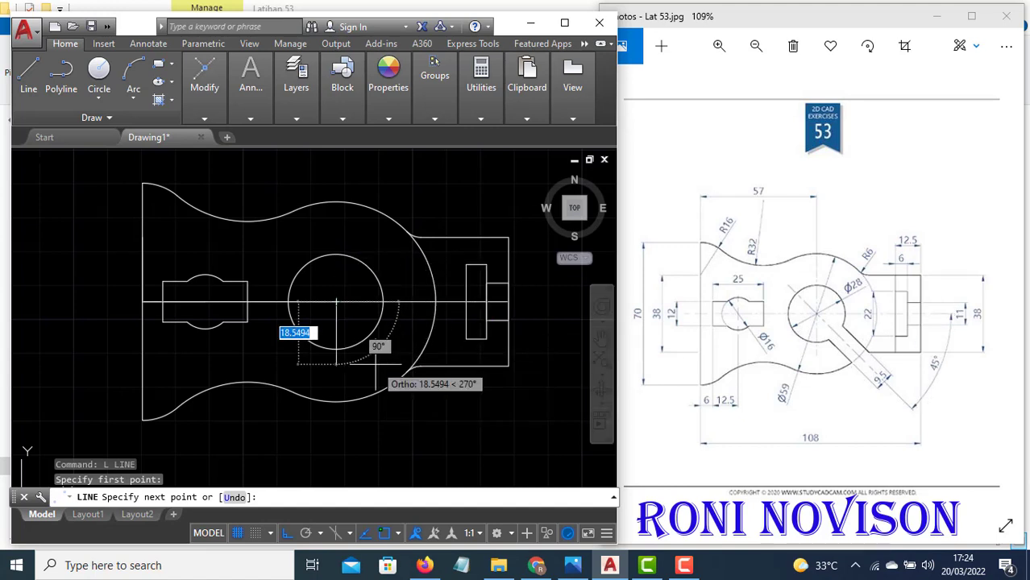
key("F8")
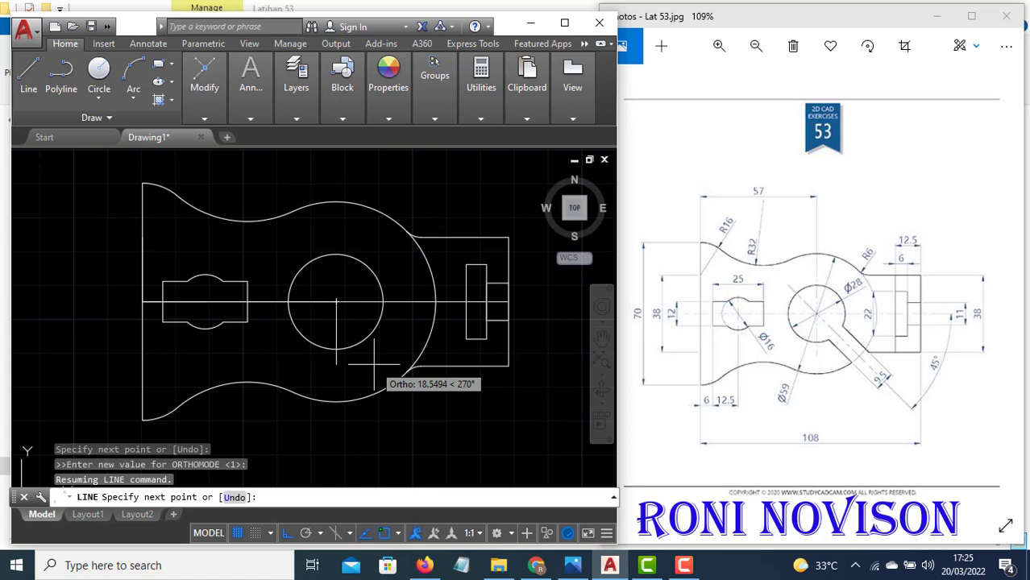
type("40")
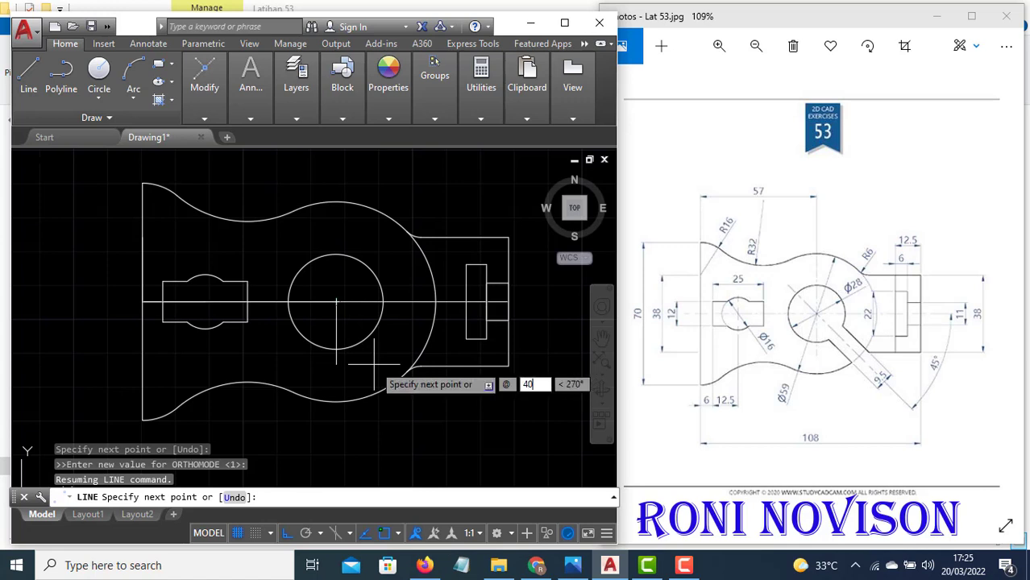
key("Tab")
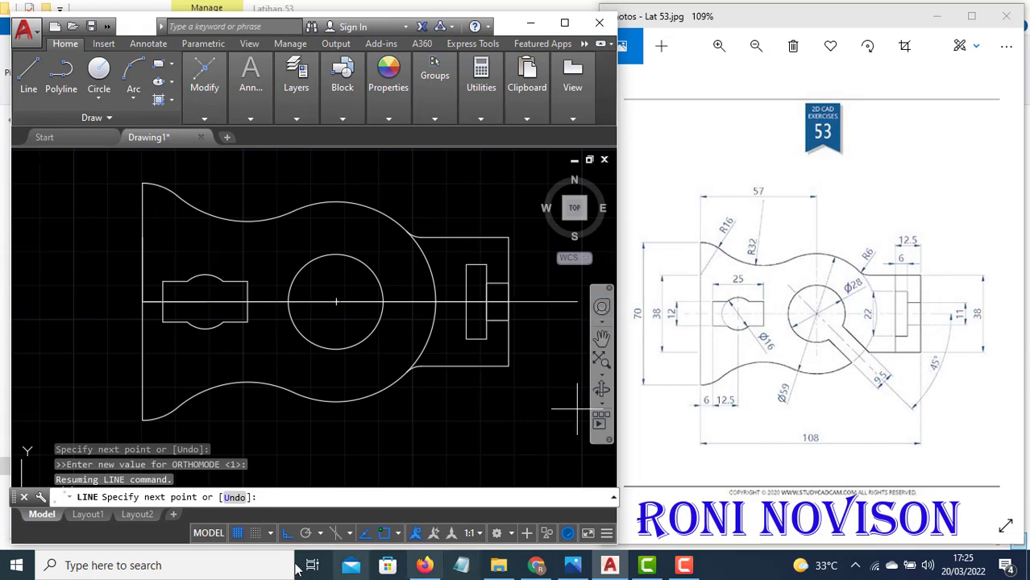
left_click(252, 565)
Calculate 360 − 45 = 315 in Calculator, then return to AutoCAD
type("calculator")
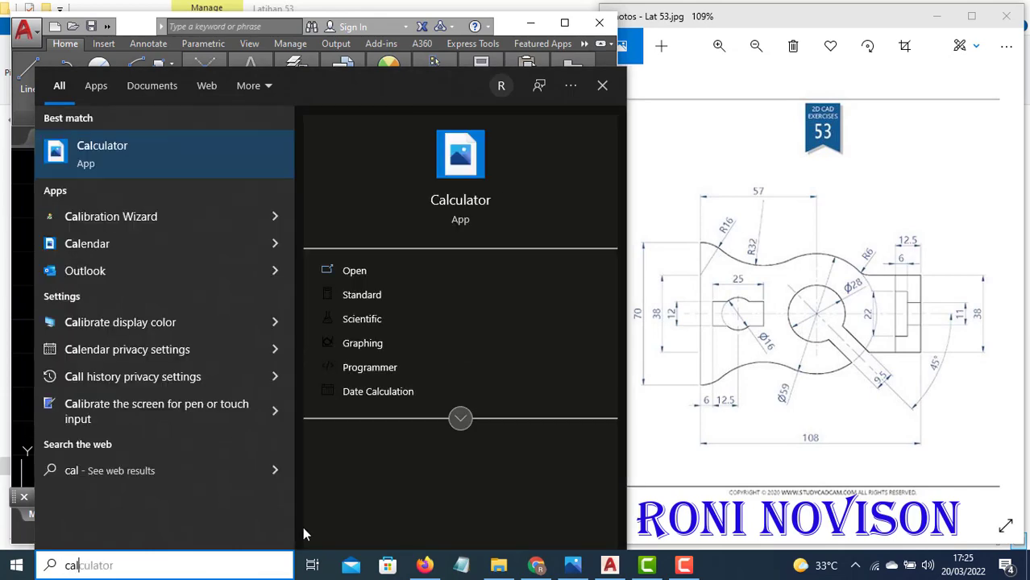
left_click(188, 156)
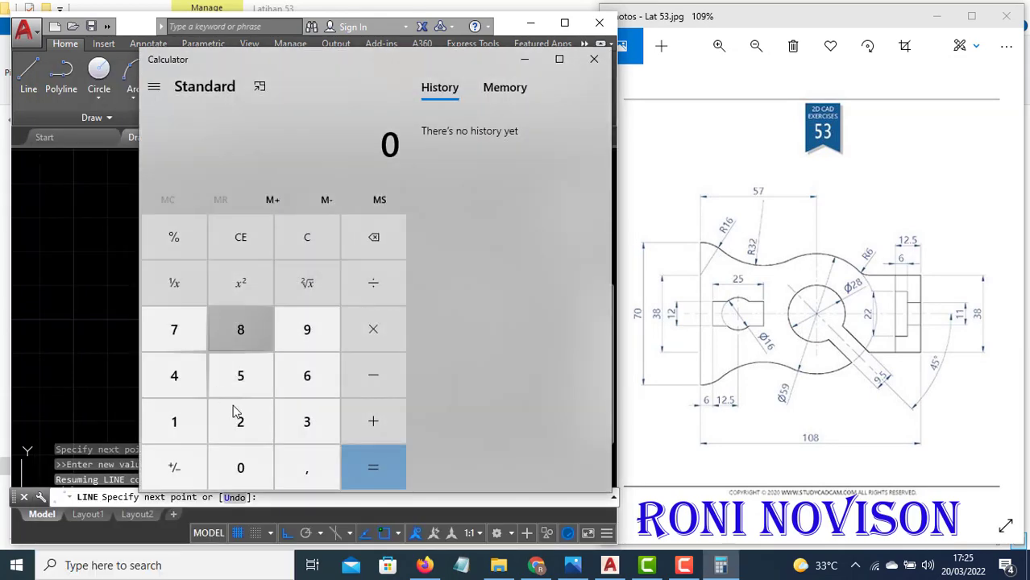
left_click(305, 423)
left_click(307, 380)
left_click(232, 470)
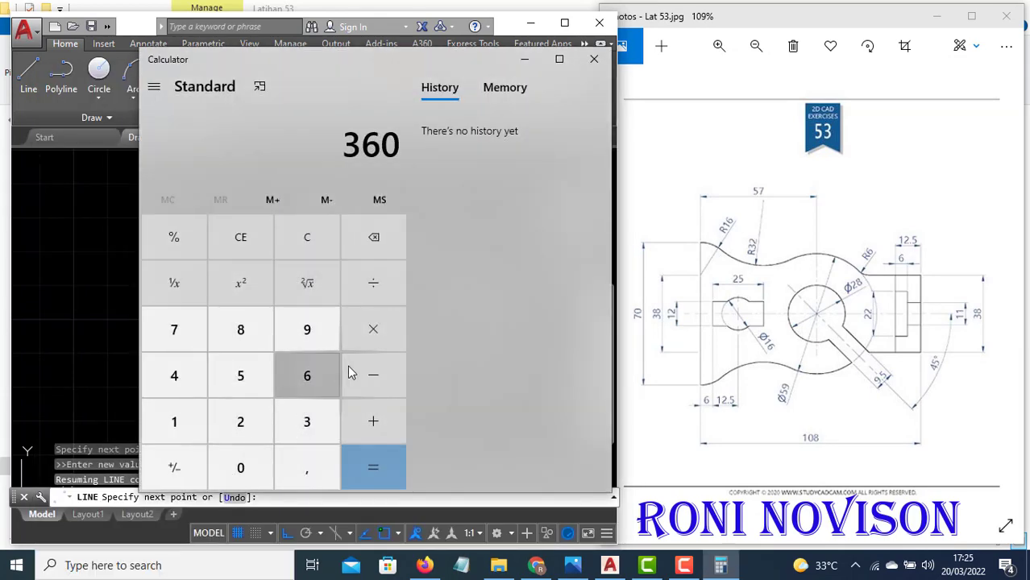
left_click(355, 371)
left_click(193, 374)
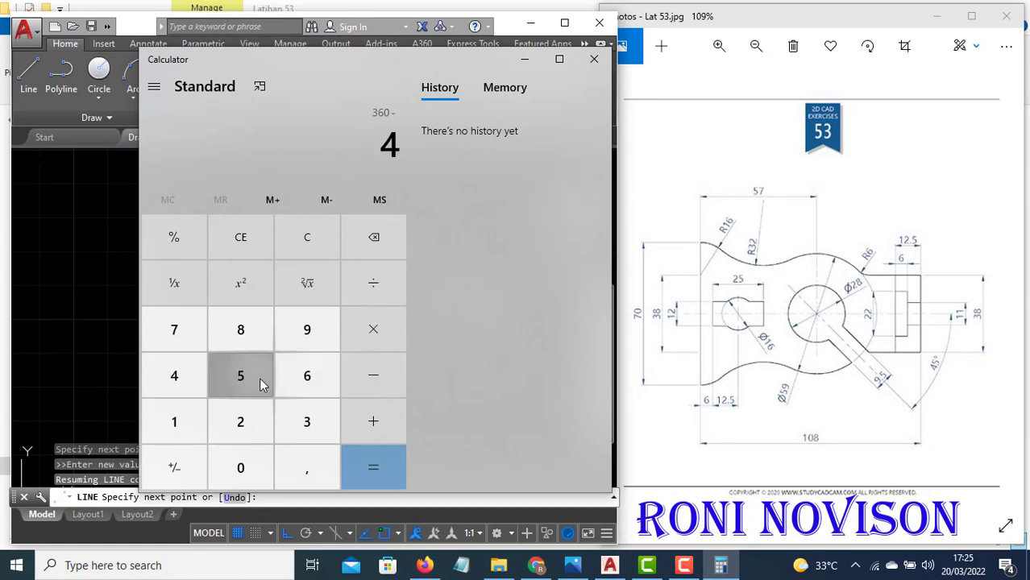
left_click(259, 377)
left_click(389, 463)
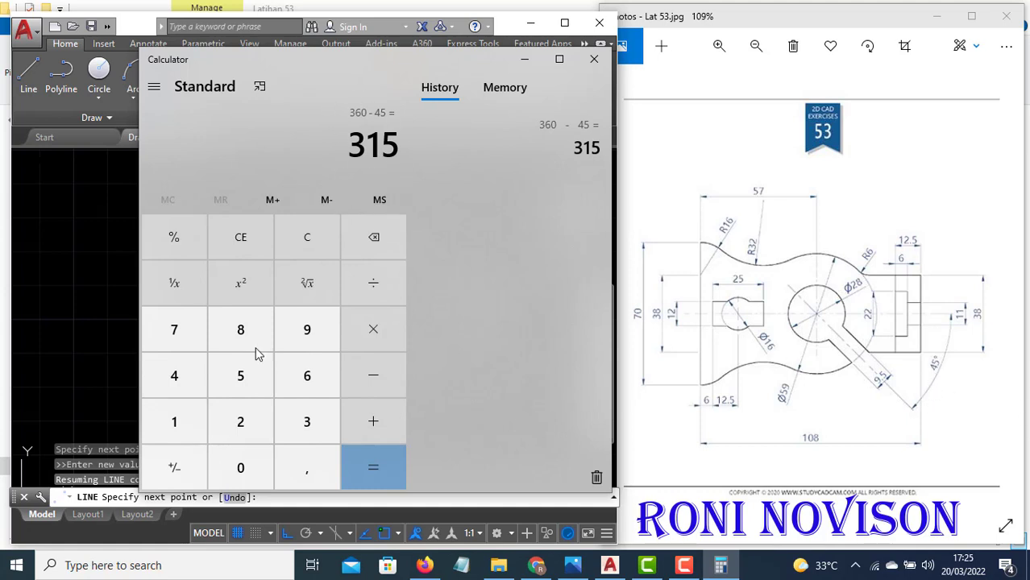
left_click(83, 329)
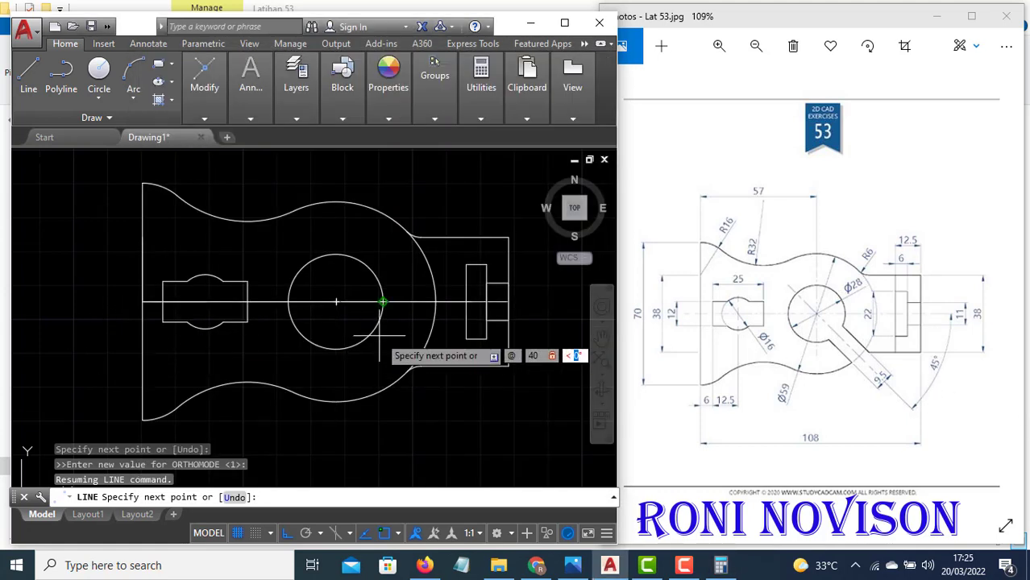
Draw a 50-unit line at −45° from the large circle's centre
type("40")
key("Tab")
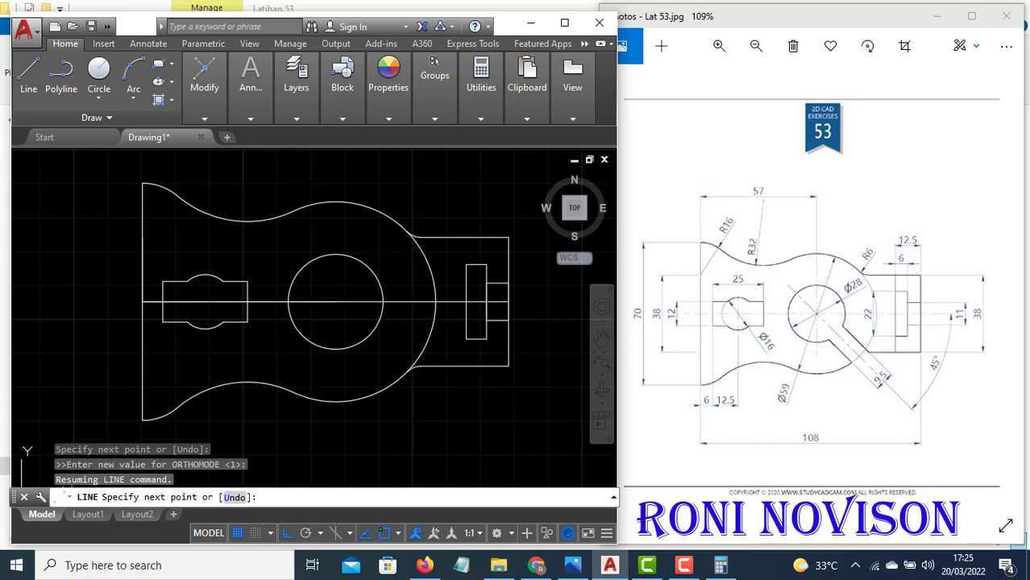
key("Escape")
key("space")
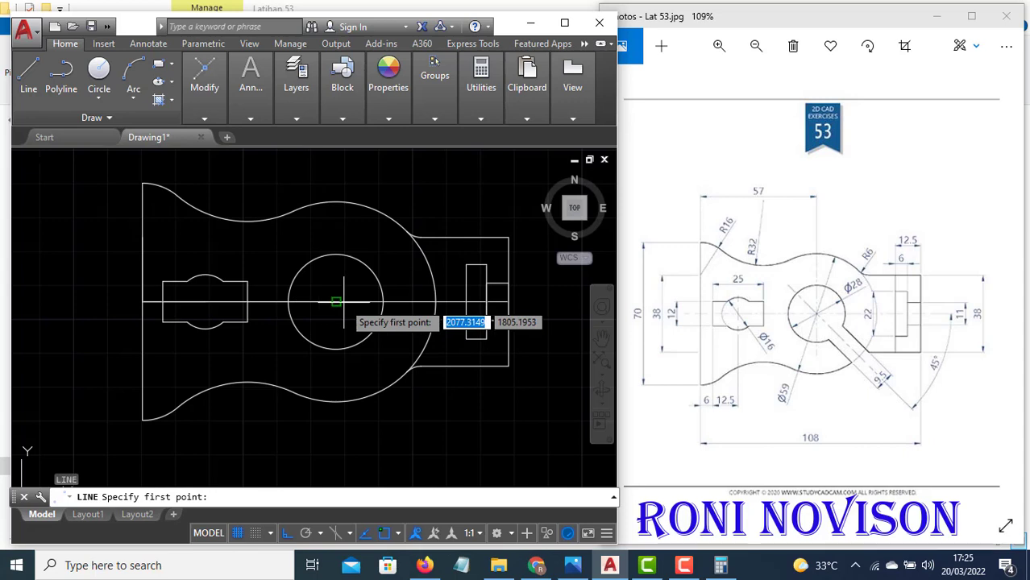
left_click(336, 302)
key("F8")
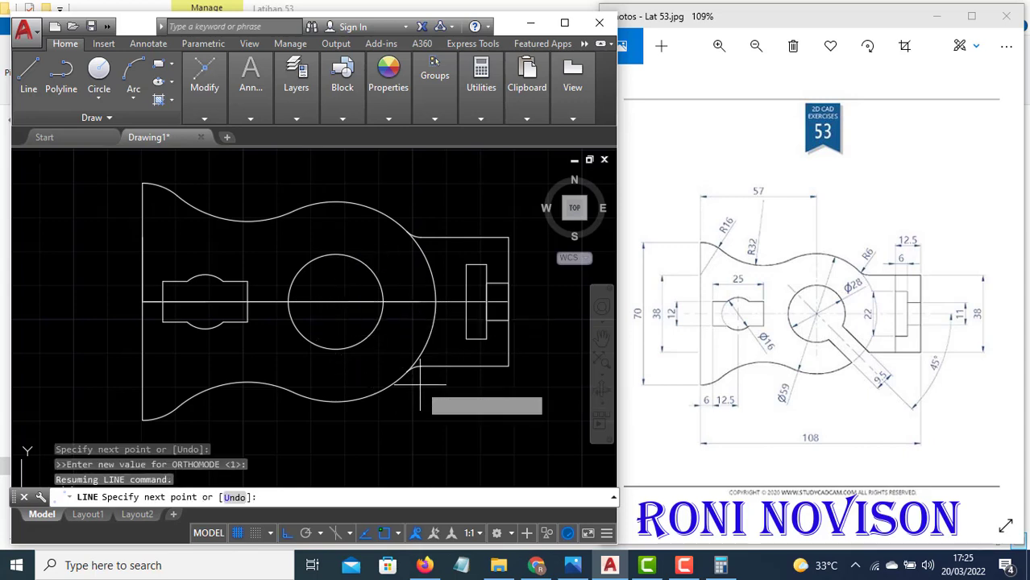
type("50")
key("Tab")
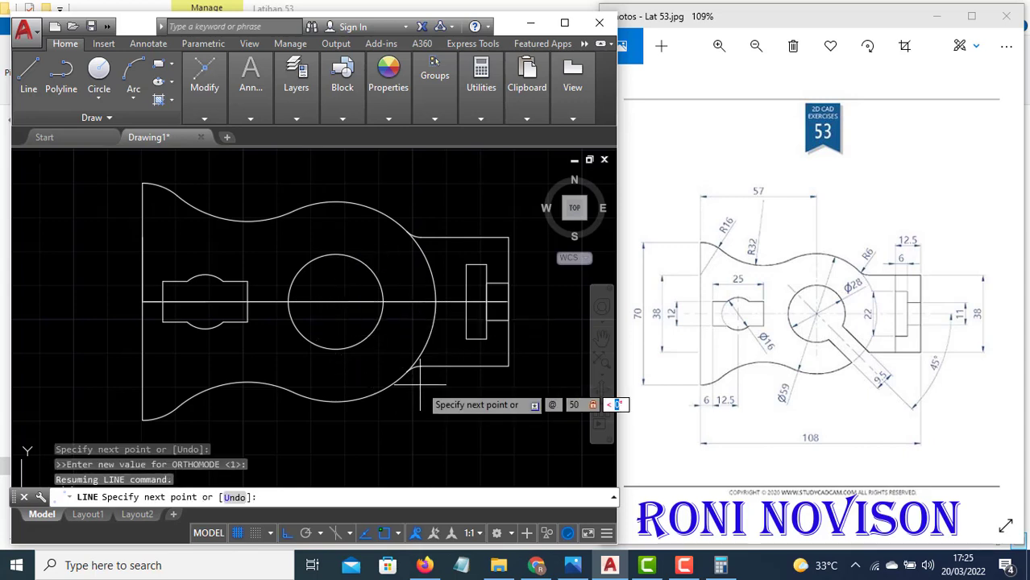
key("Return")
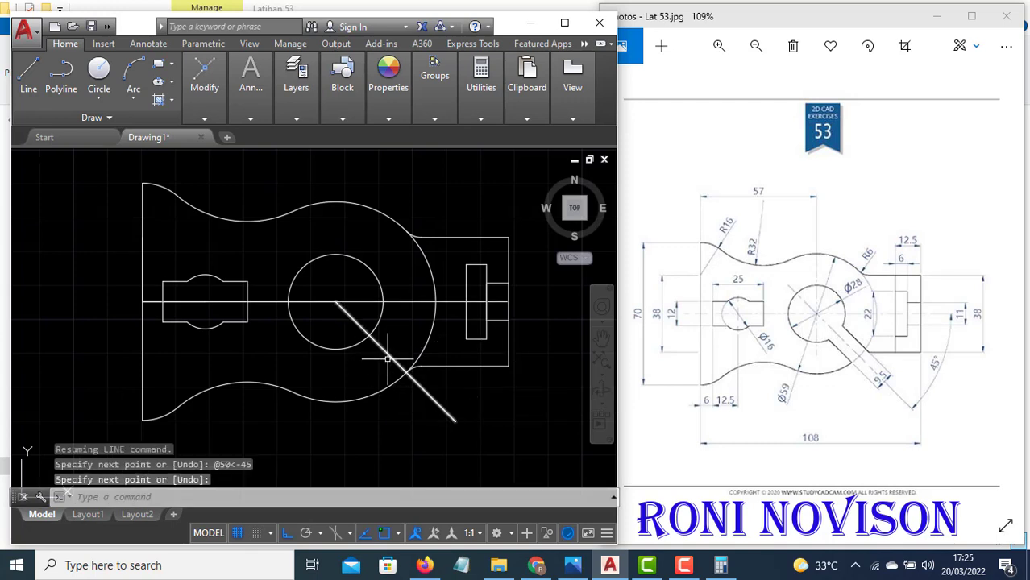
key("Return")
Trim the diagonal line where it extends beyond the outer arc
type("tr")
key("Return")
key("Return")
left_click(429, 395)
key("Escape")
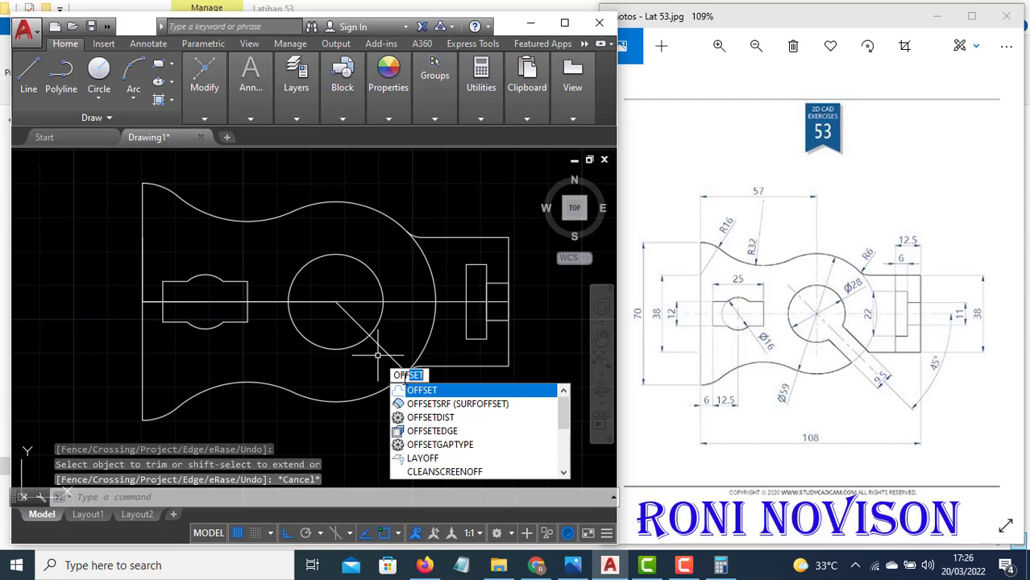
Work out the slot half-width 9.5 ÷ 2 = 4.75 in Calculator
left_click(419, 391)
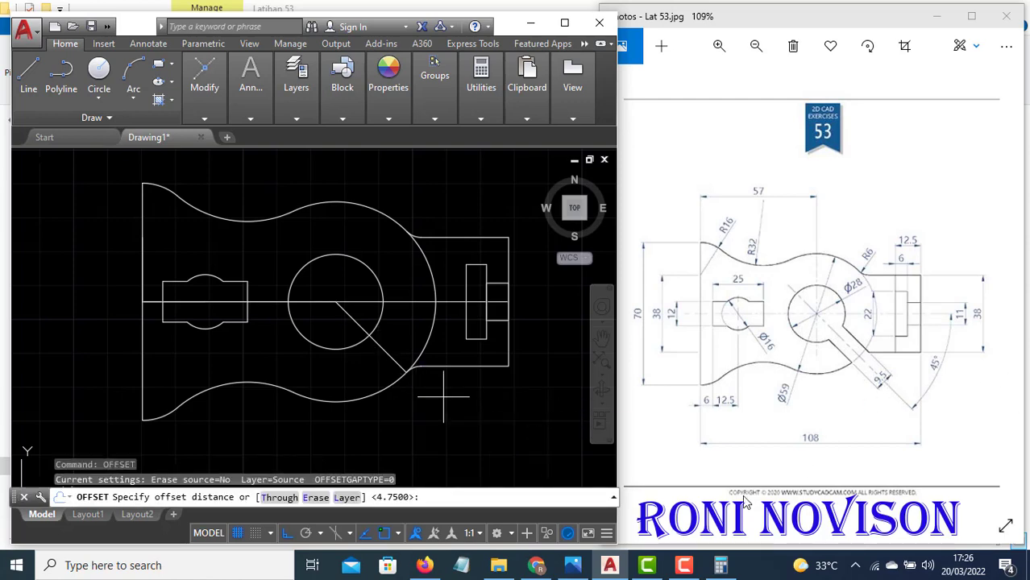
left_click(721, 565)
left_click(240, 237)
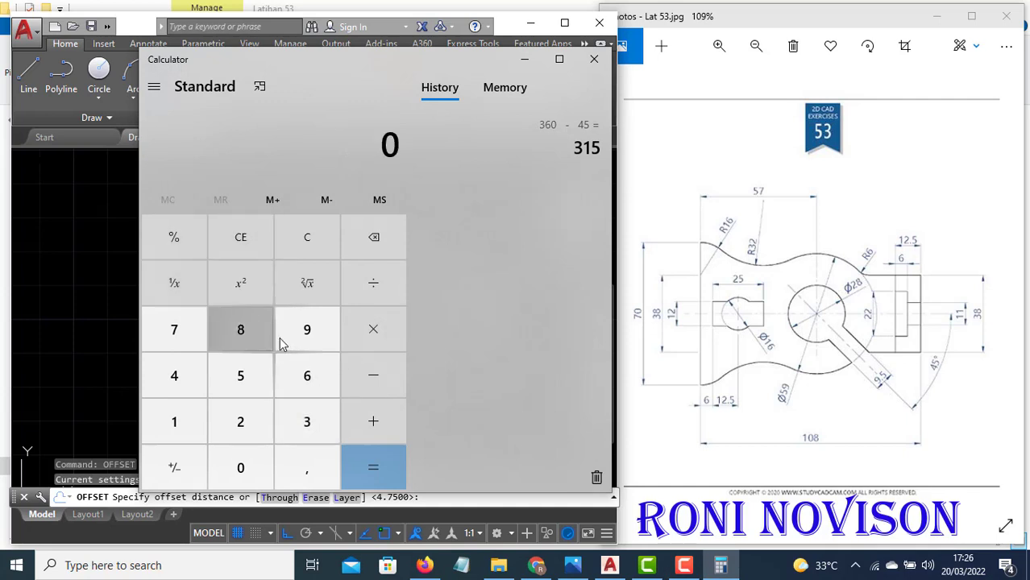
left_click(306, 329)
left_click(306, 467)
left_click(240, 375)
left_click(385, 287)
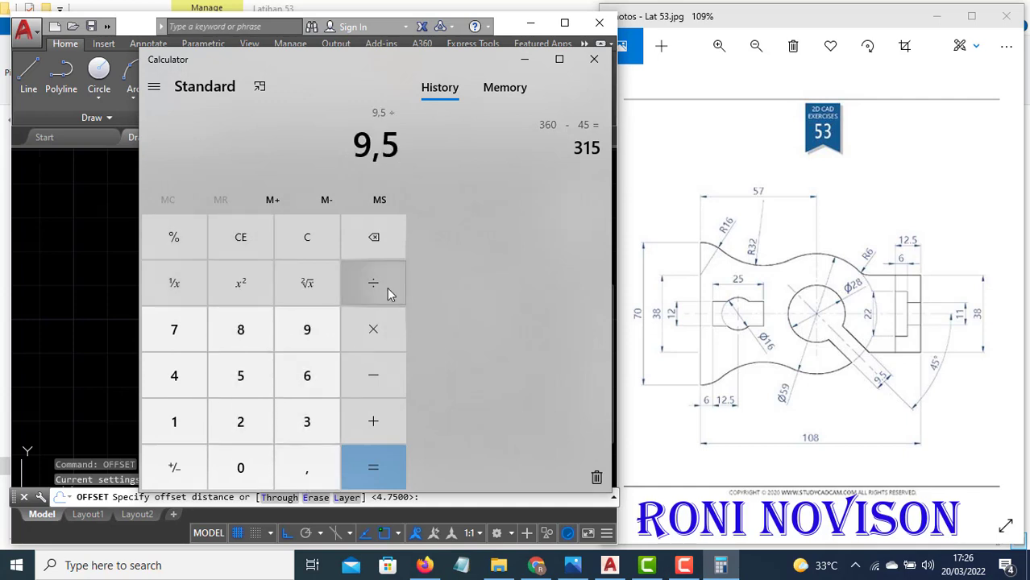
left_click(254, 430)
left_click(402, 473)
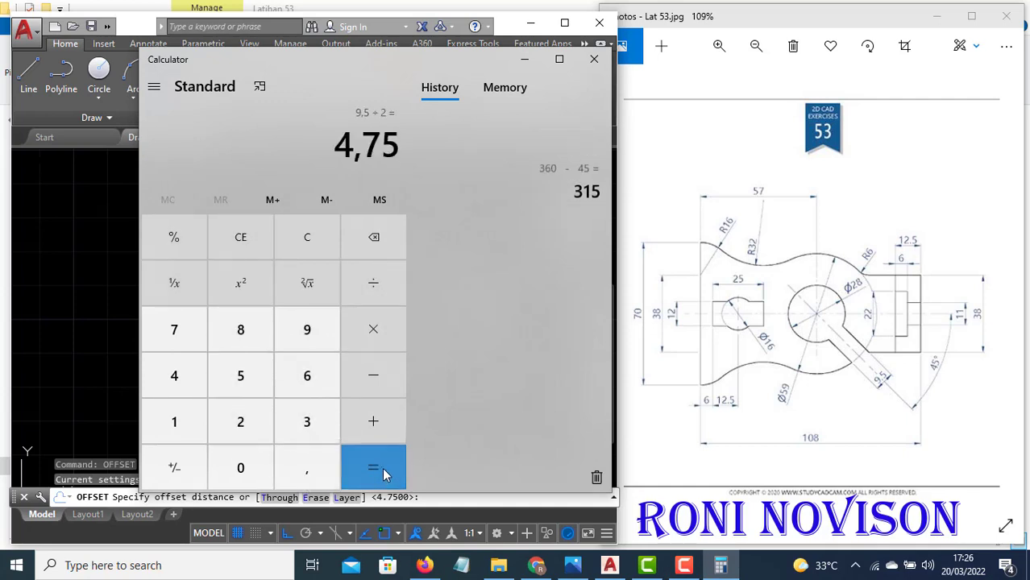
left_click(119, 382)
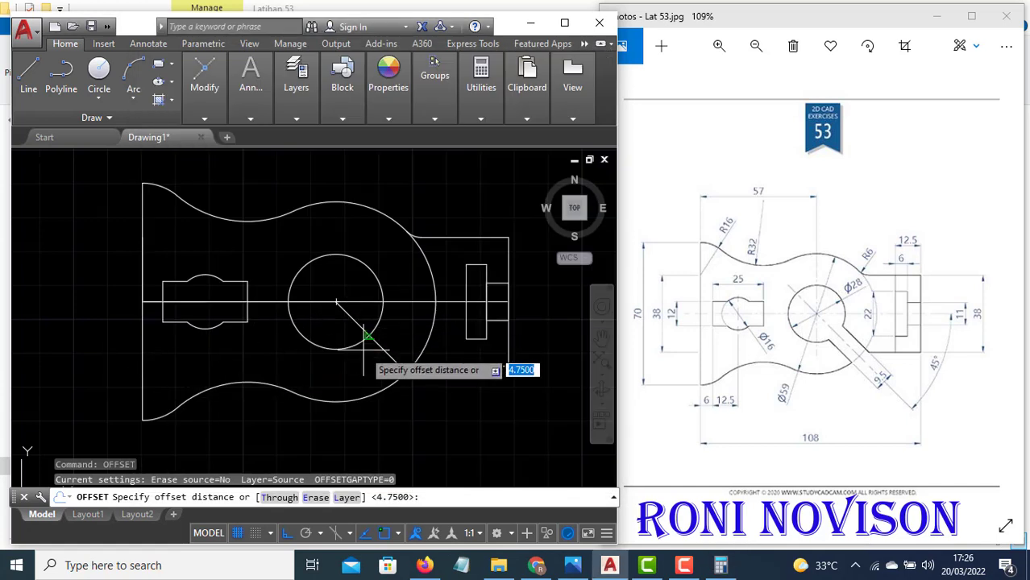
Offset the diagonal line 4.75 to both its upper-right and lower-left sides
type("4")
key("Return")
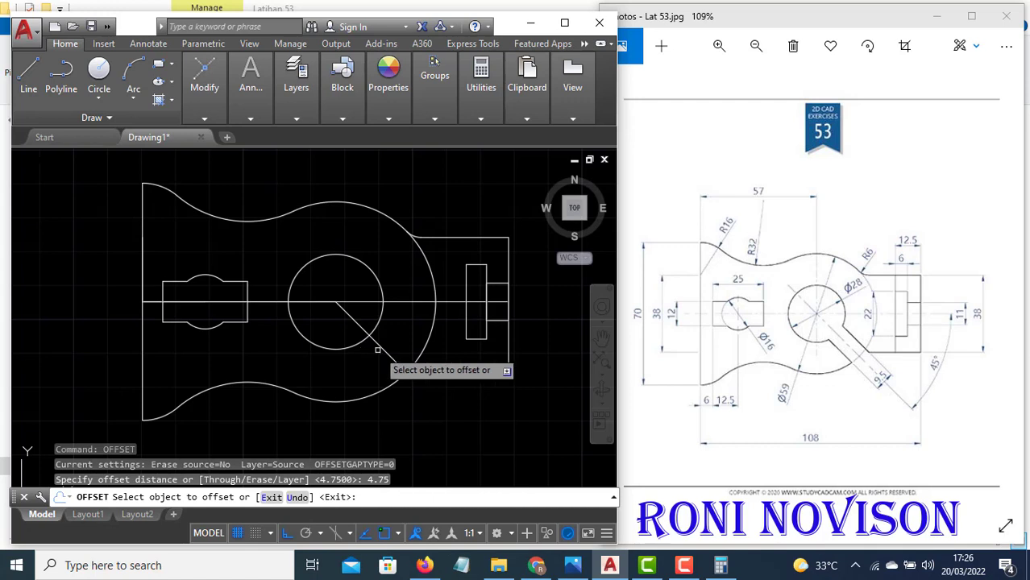
left_click(377, 350)
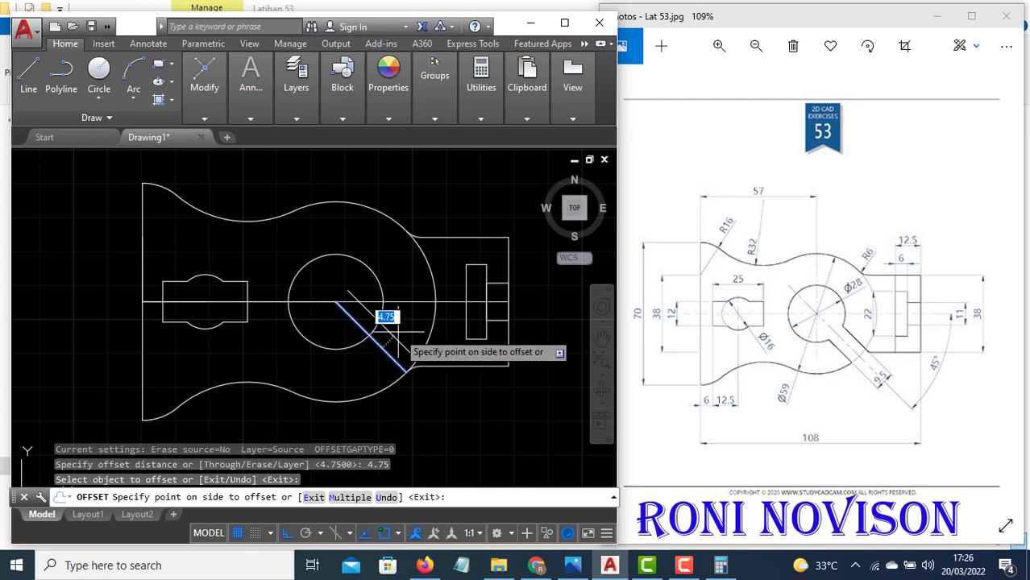
left_click(386, 319)
left_click(386, 351)
left_click(363, 369)
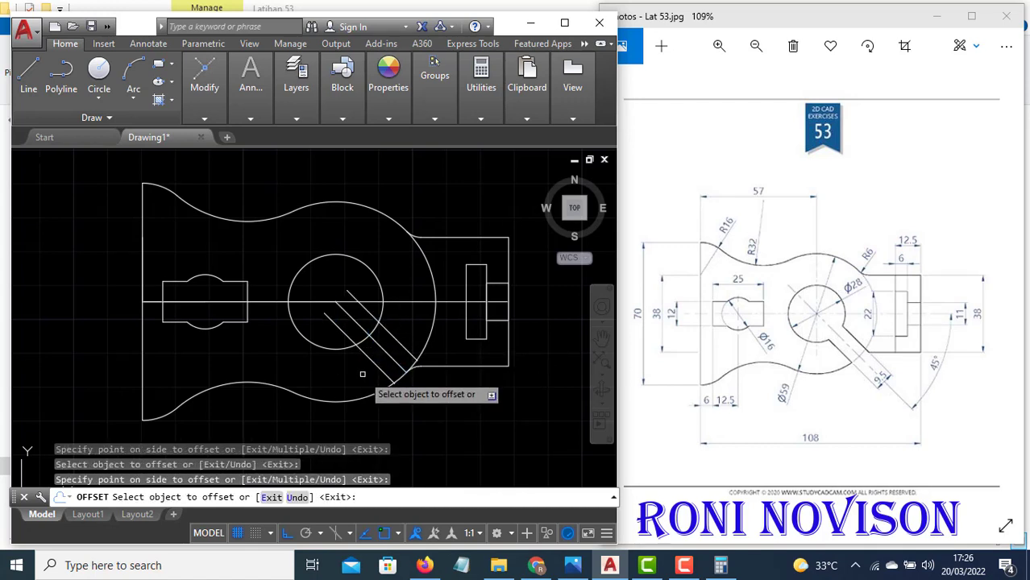
key("Escape")
Trim the slot line's stub above the centreline
type("tr")
key("Return")
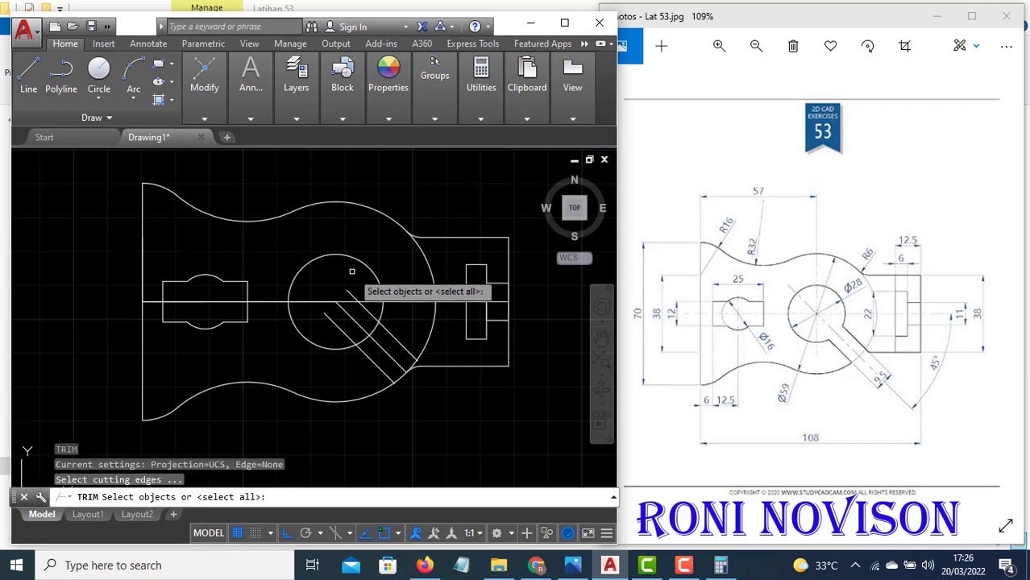
key("Return")
left_click(356, 297)
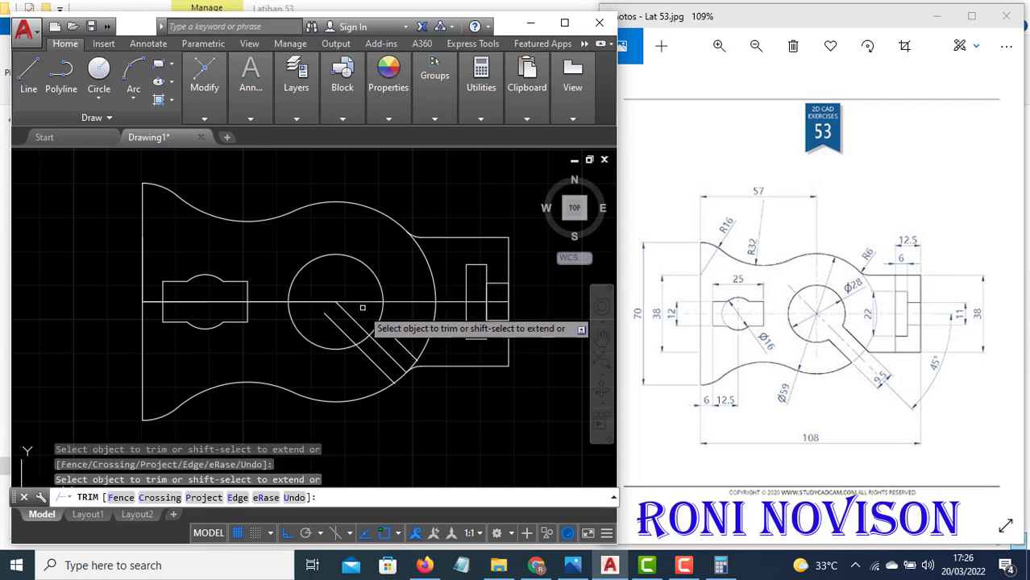
scroll(395, 391, "up", 4)
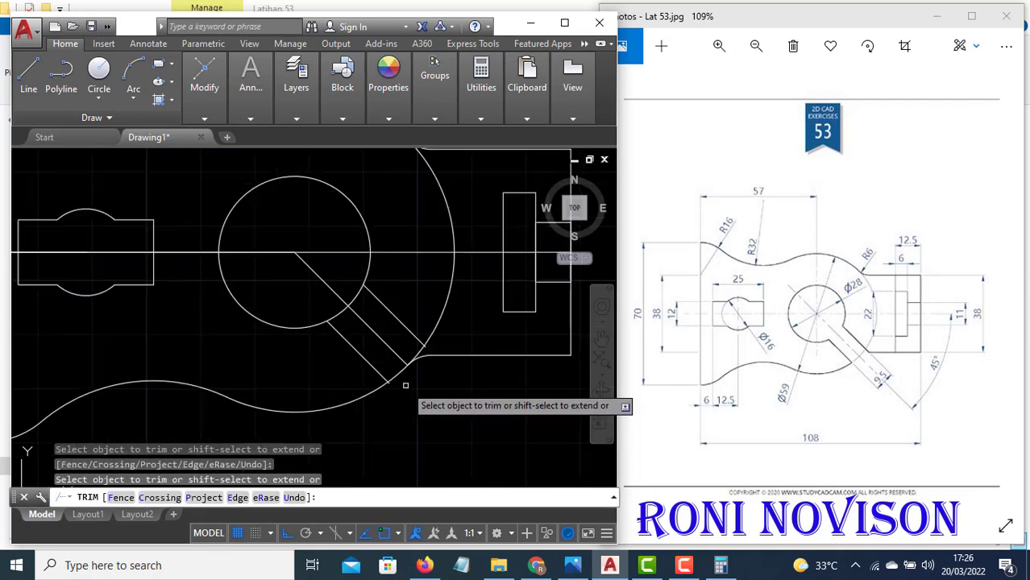
key("Escape")
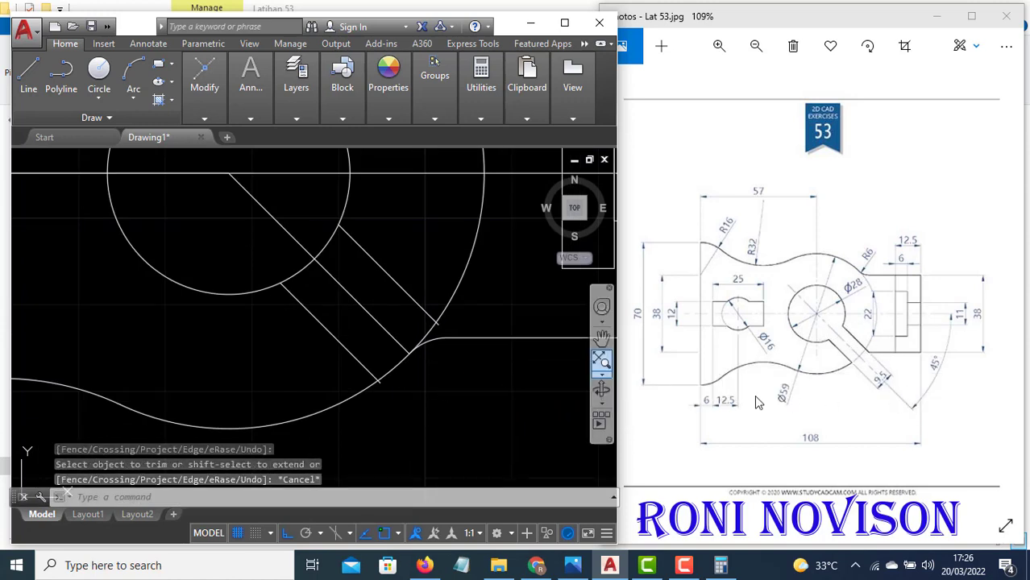
key("Escape")
Extend both slot edge lines to the outer arc
type("ex")
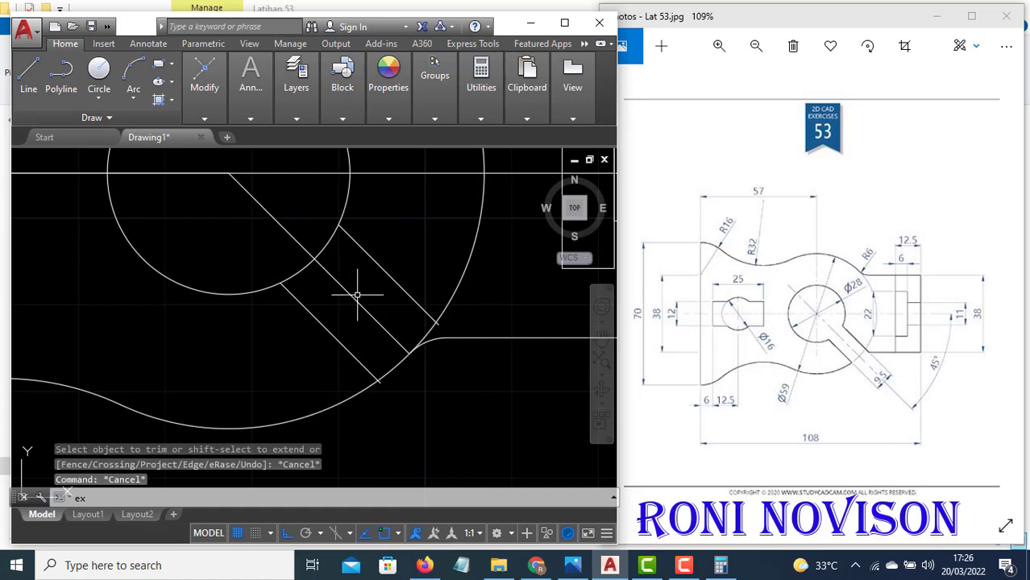
key("Return")
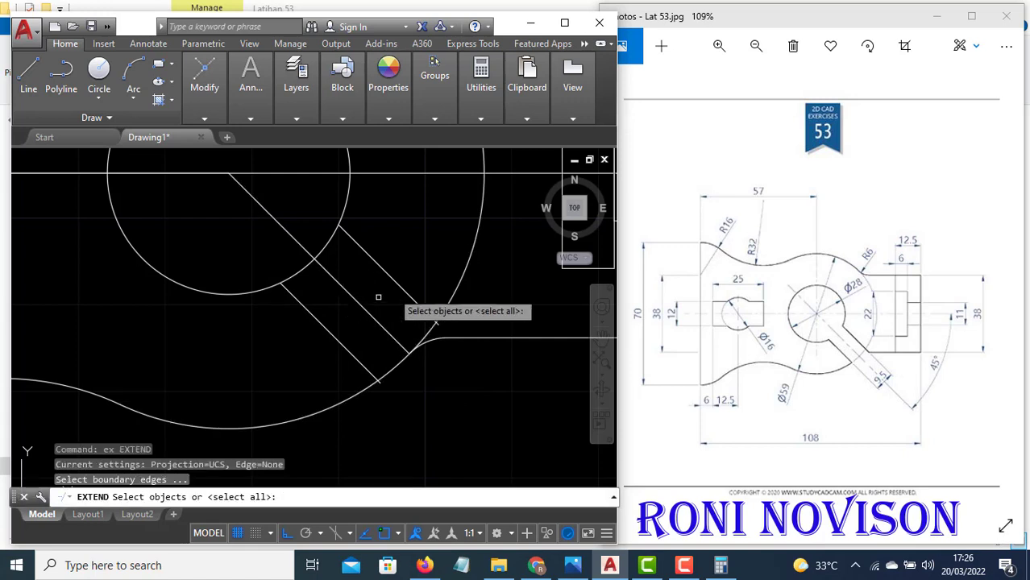
key("Return")
left_click(433, 319)
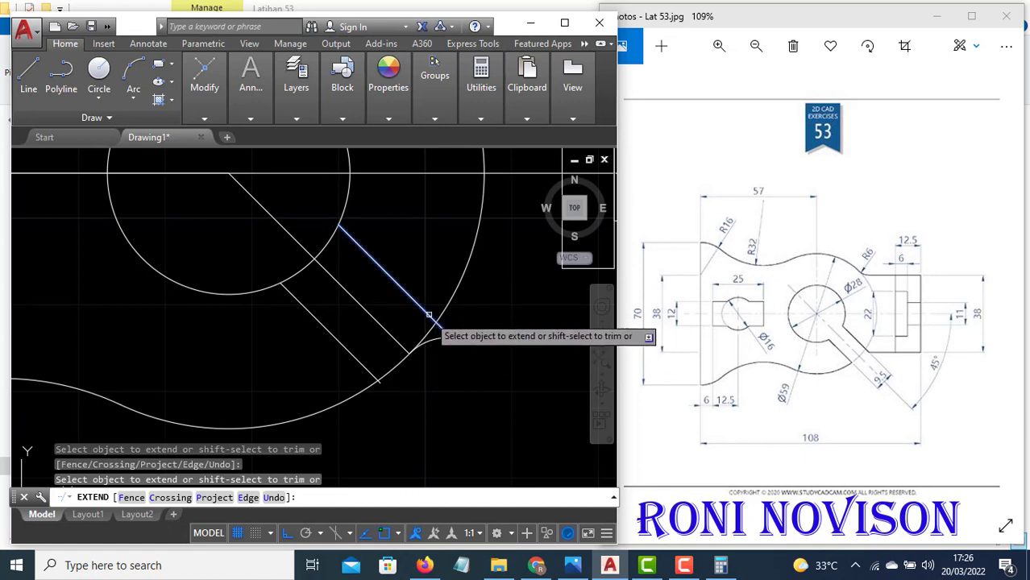
left_click(428, 314)
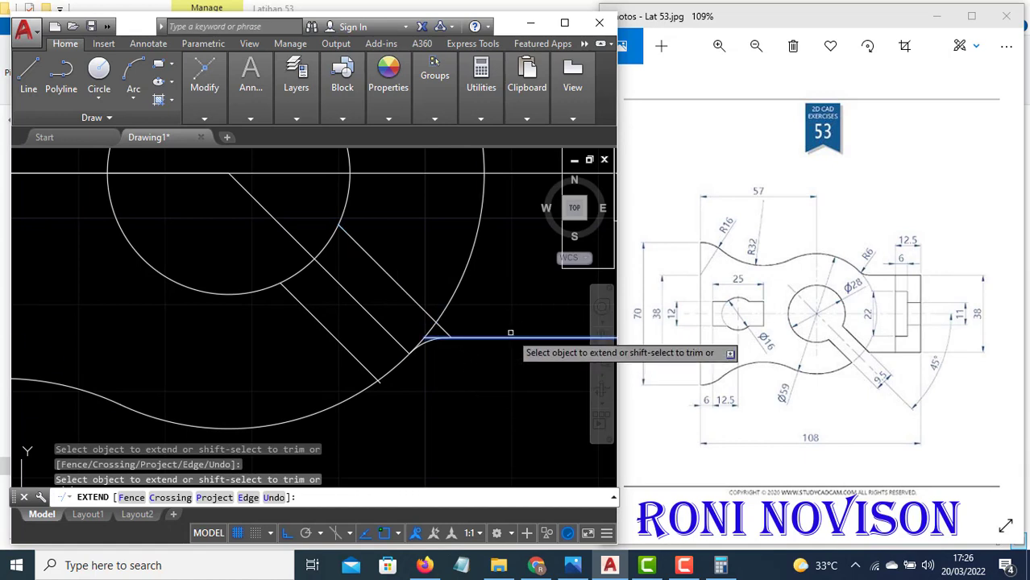
key("Escape")
key("Escape")
Trim away the outer arc between the slot lines and select the leftover fillet arc
type("tr")
key("Return")
key("Return")
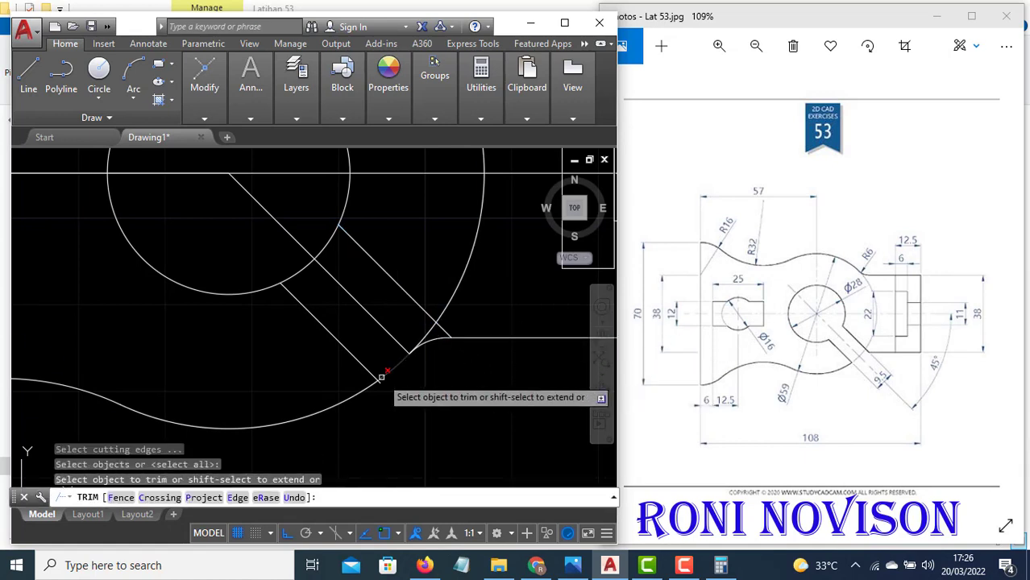
left_click(376, 376)
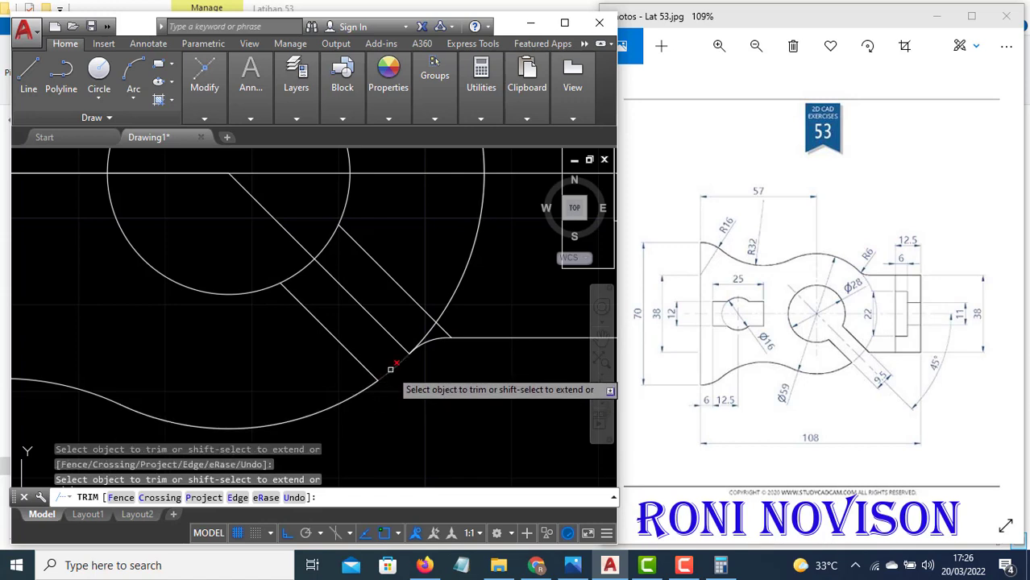
left_click(391, 368)
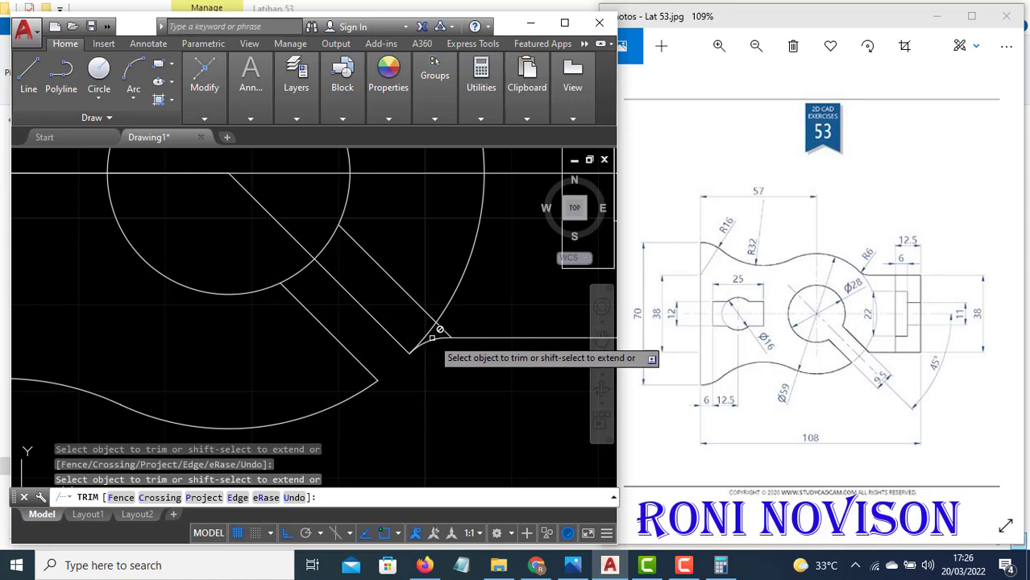
scroll(440, 336, "up", 5)
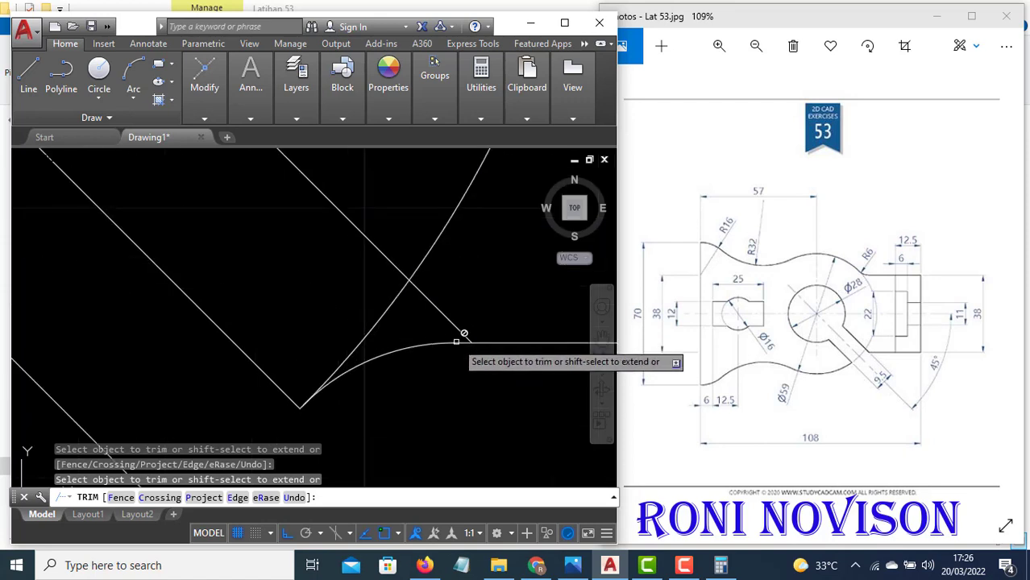
key("Escape")
left_click(421, 341)
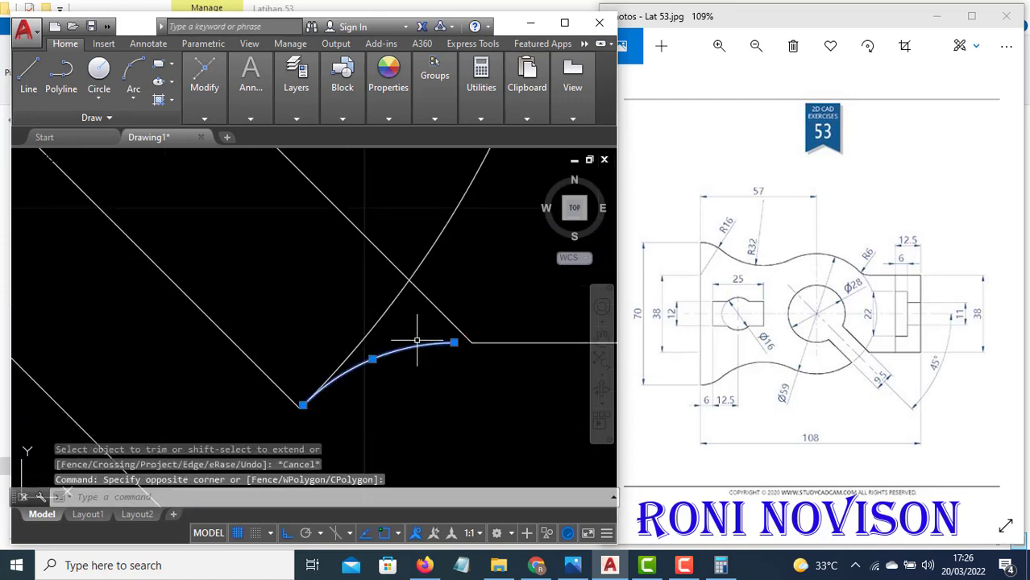
Delete the stray fillet arc from the angled slot
key("Delete")
left_click(380, 315)
key("Escape")
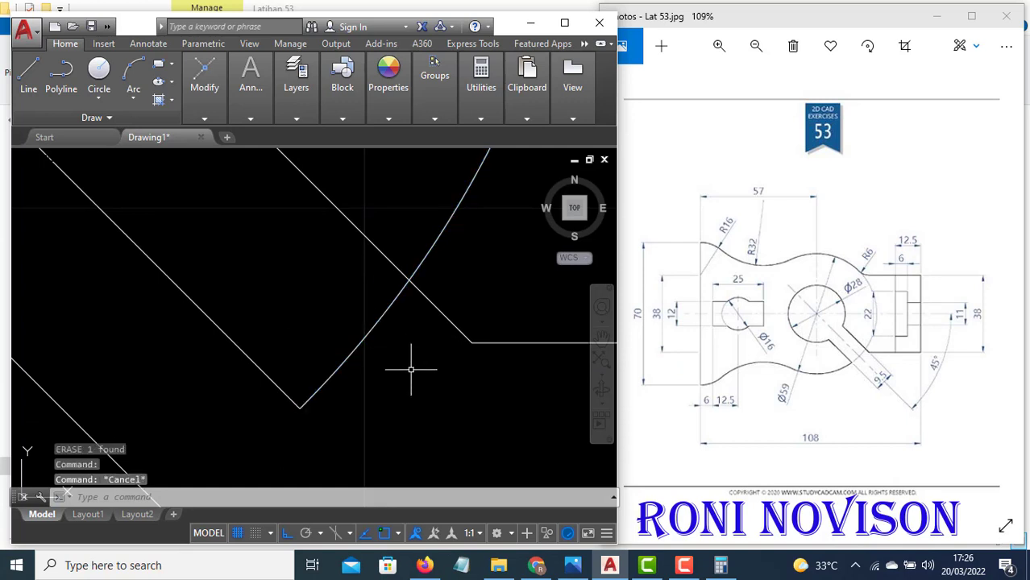
type("tr")
key("Return")
Trim away the arc segment between the two parallel slot lines
key("Return")
scroll(340, 336, "down", 2)
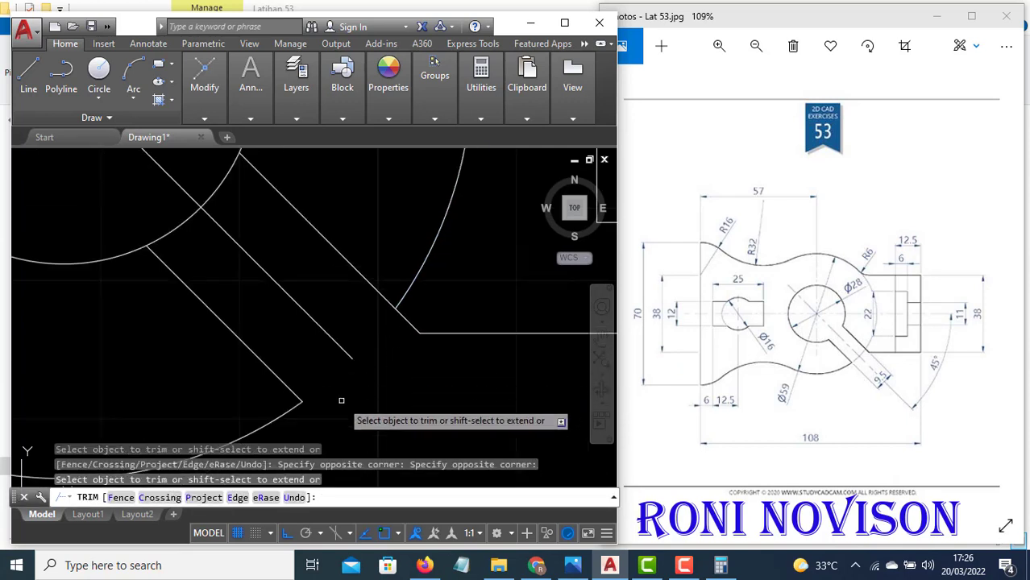
key("Escape")
type("ex")
key("Return")
key("Return")
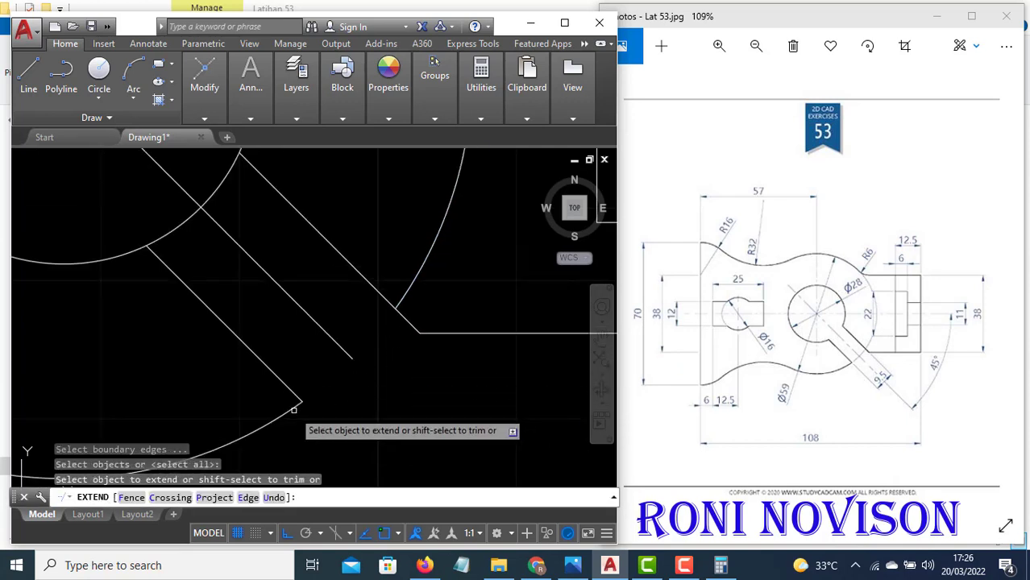
key("Escape")
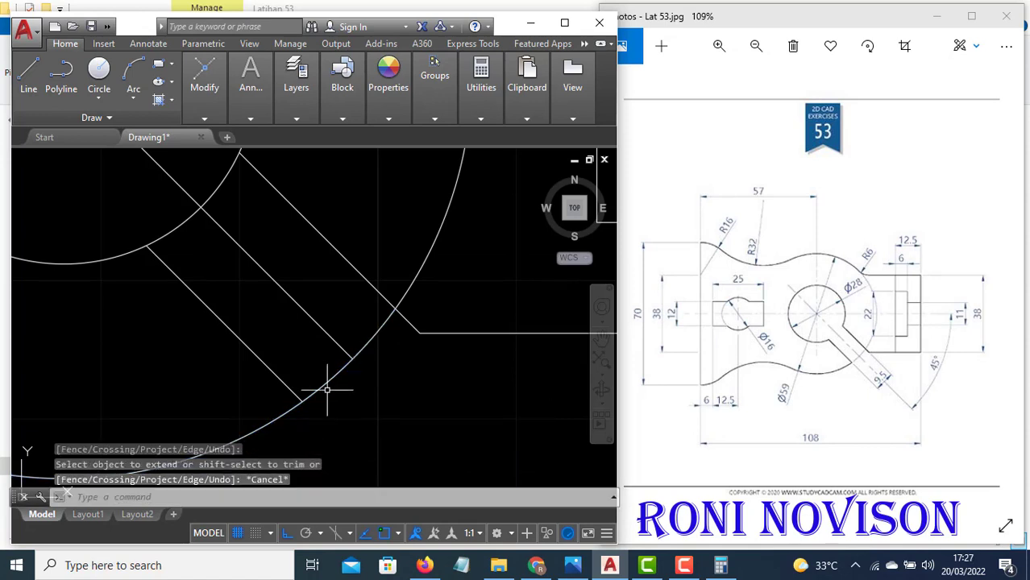
type("tr")
key("Return")
Extend the slot's closing arc across the gap to the slot lines
key("Return")
left_click(332, 394)
key("Escape")
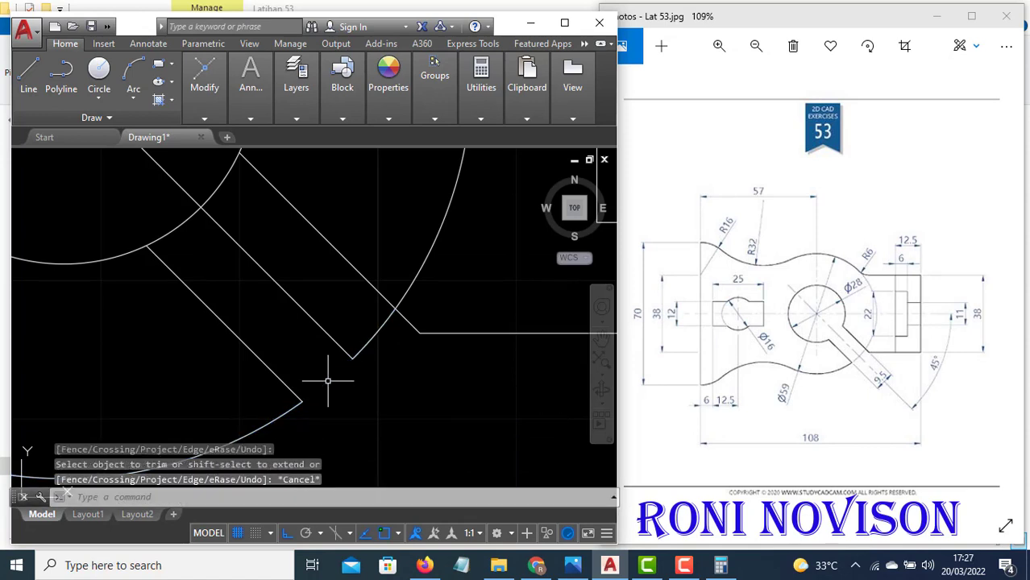
type("ex")
key("Return")
key("Return")
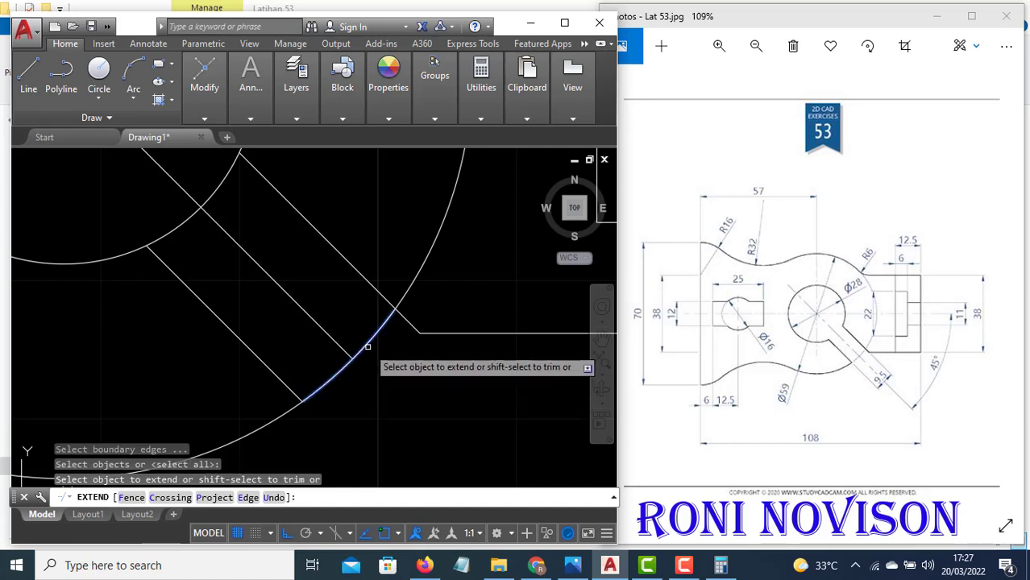
left_click(369, 346)
key("Escape")
left_click(376, 335)
left_click(365, 333)
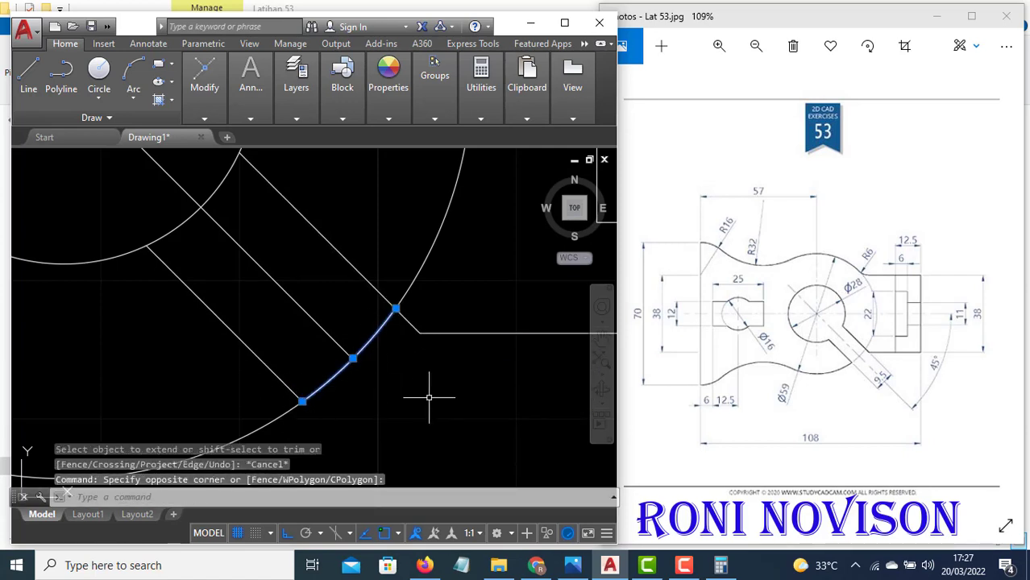
scroll(428, 397, "down", 1)
scroll(435, 399, "up", 2)
scroll(435, 399, "down", 3)
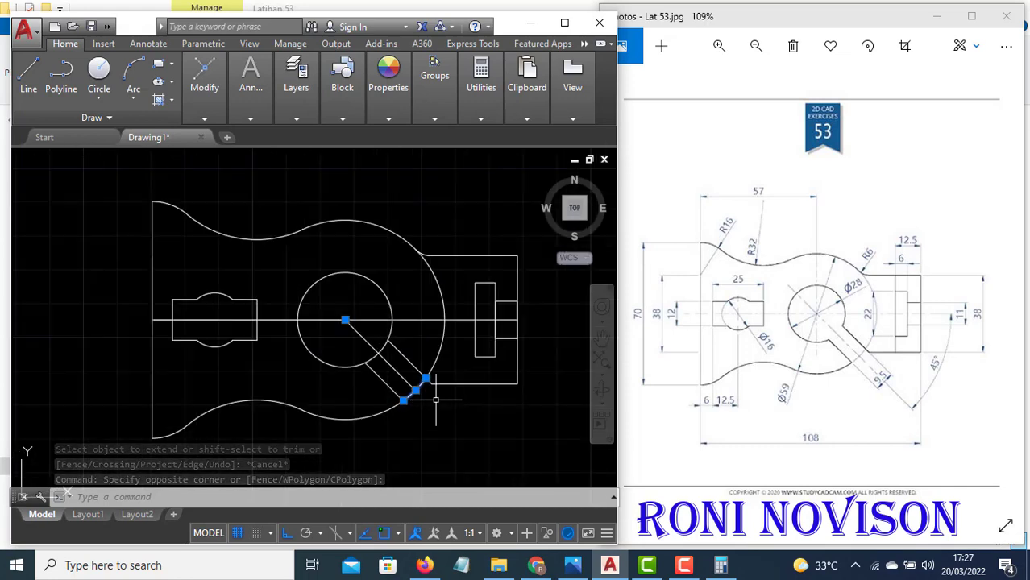
key("Escape")
Trim the circle where the angled slot enters it
type("tr")
key("Return")
key("Return")
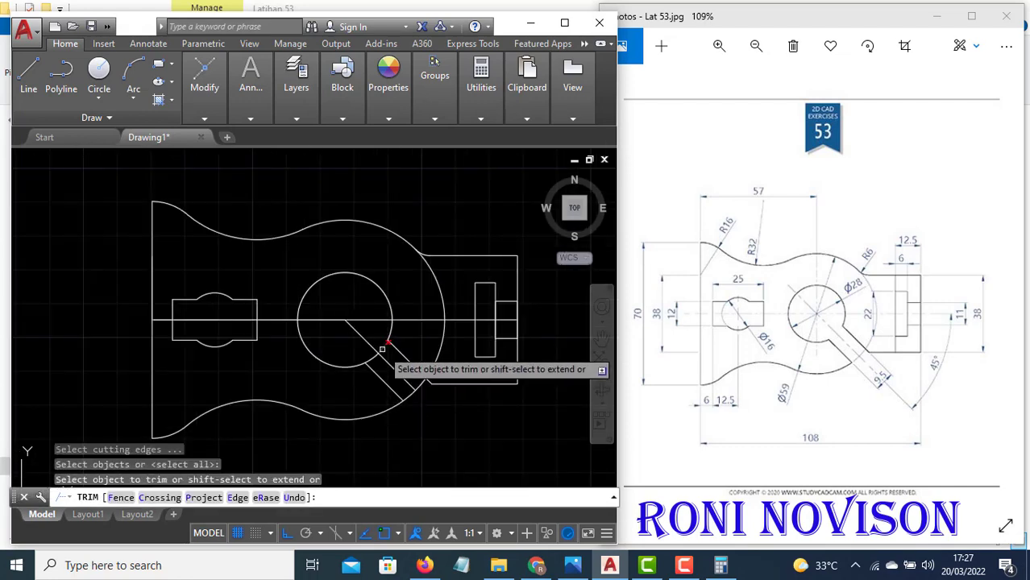
left_click(377, 351)
key("Escape")
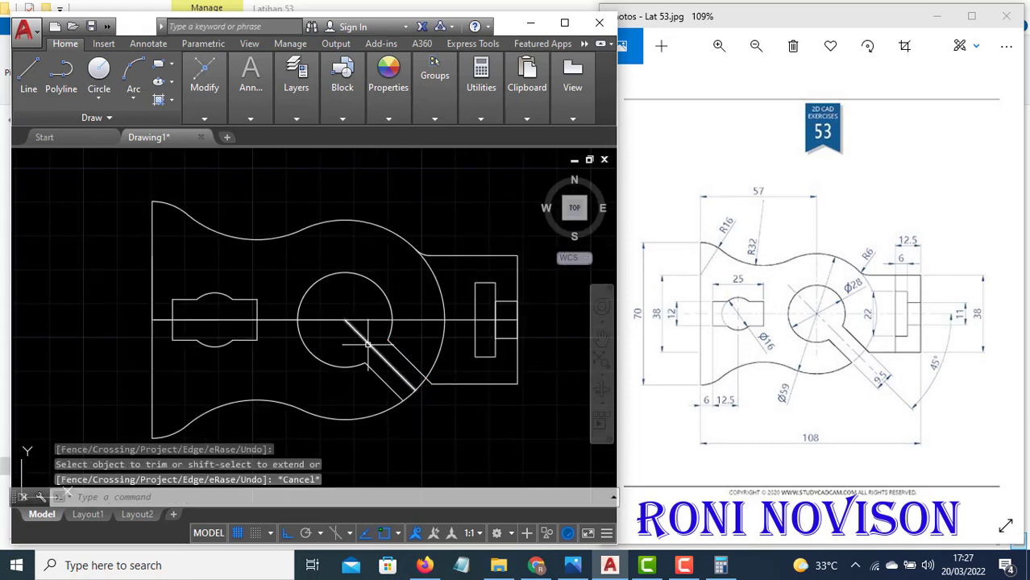
scroll(427, 340, "down", 1)
scroll(428, 339, "up", 1)
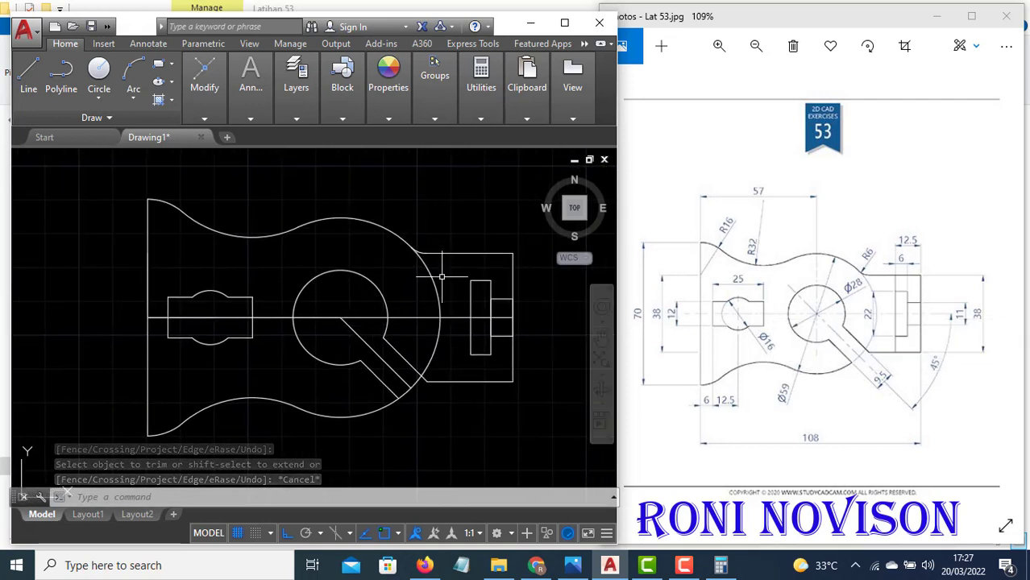
Give the horizontal centre line Red colour and the CENTER2 linetype in the Properties panel
left_click(351, 324)
left_click(356, 310)
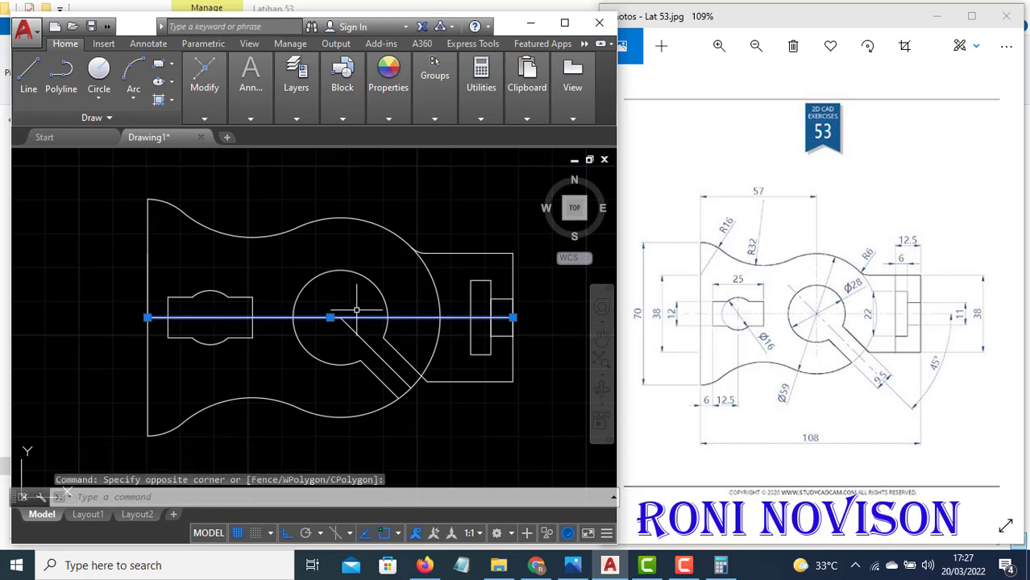
left_click(435, 118)
left_click(388, 119)
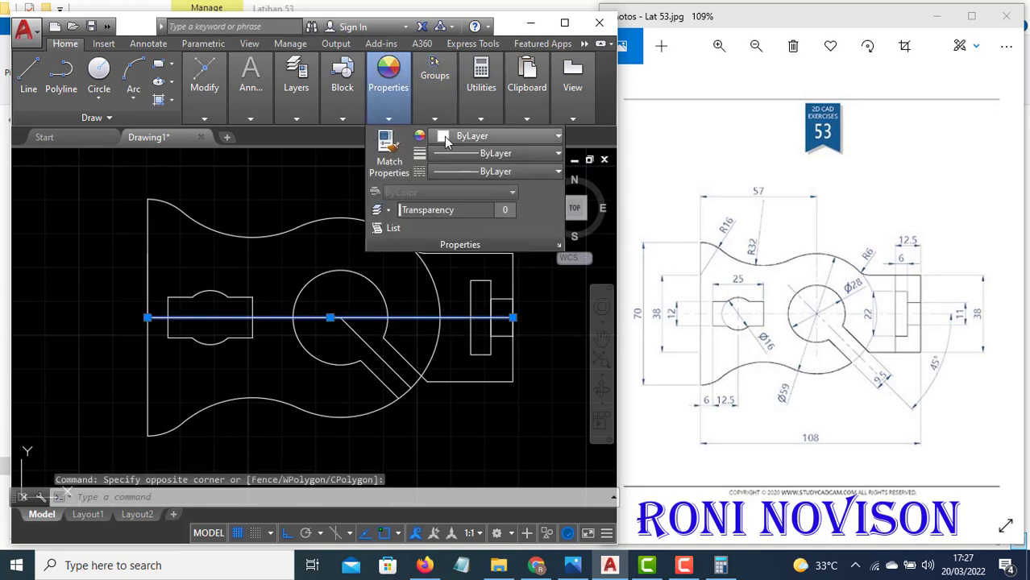
left_click(500, 136)
left_click(439, 291)
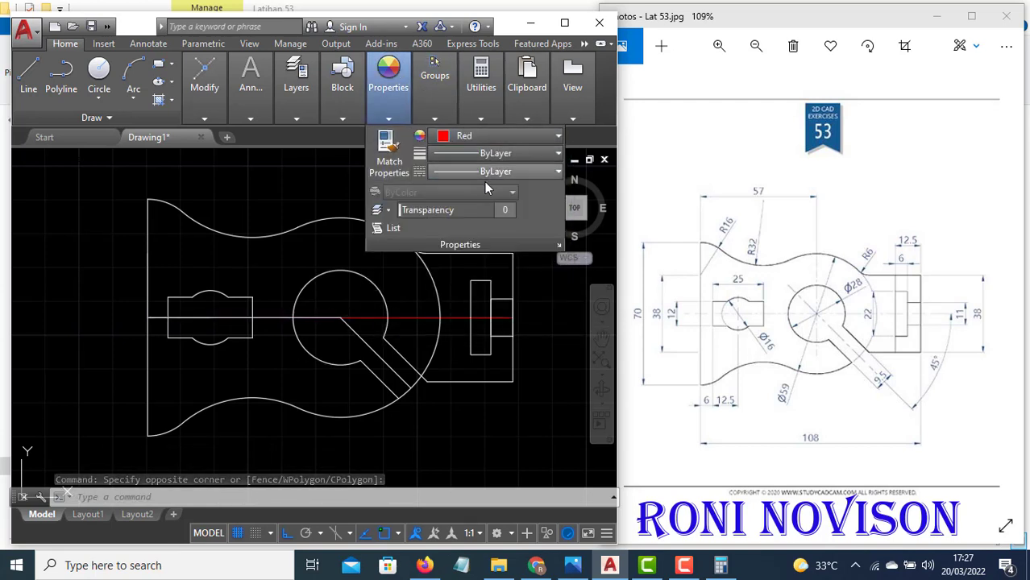
left_click(491, 172)
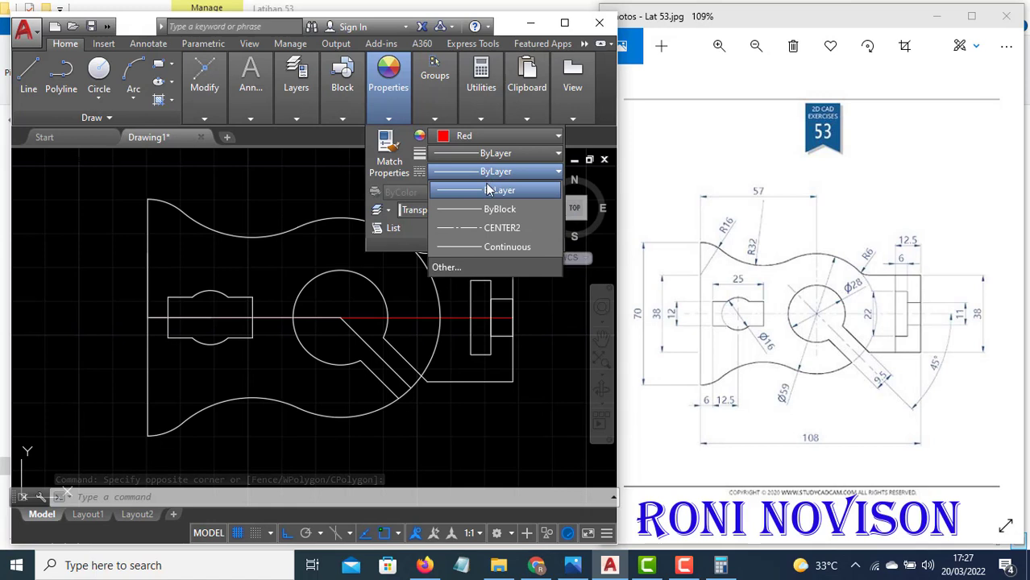
left_click(475, 228)
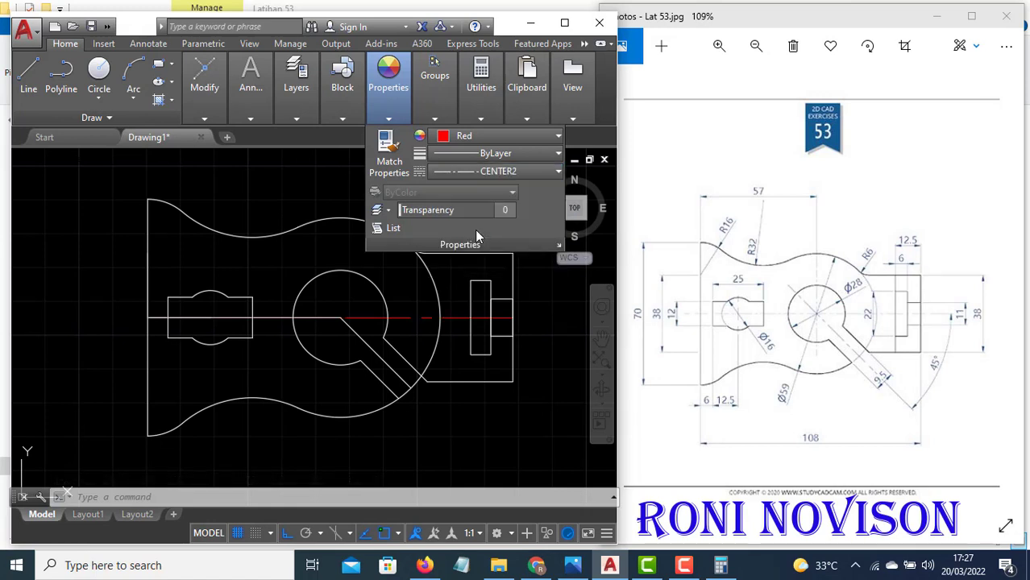
left_click(486, 172)
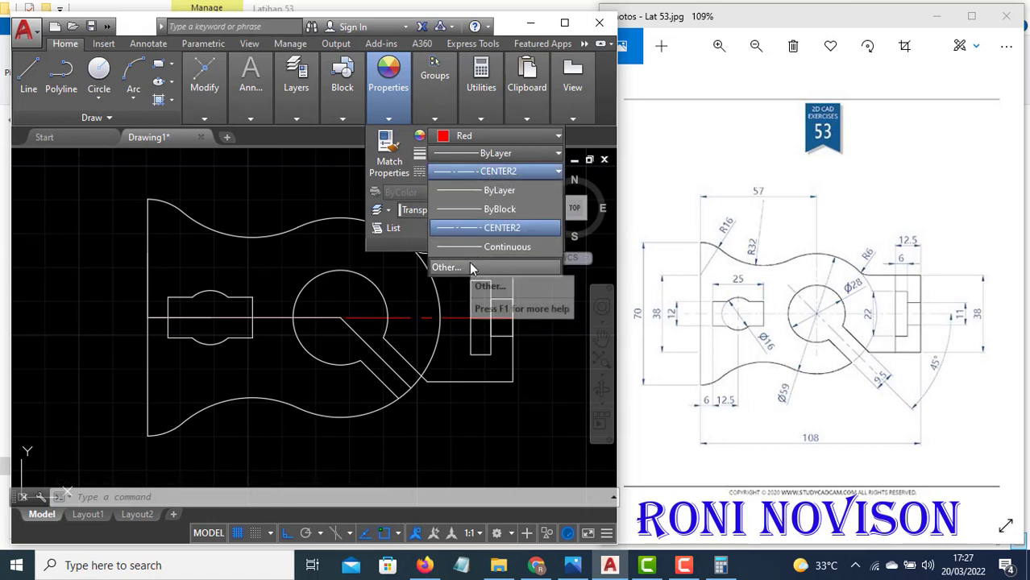
left_click(472, 267)
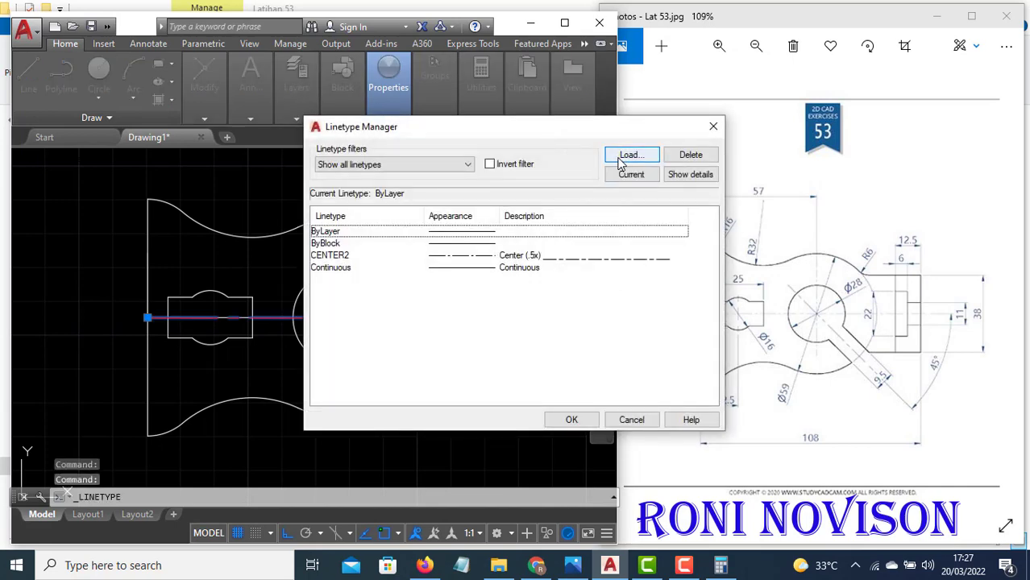
left_click(713, 128)
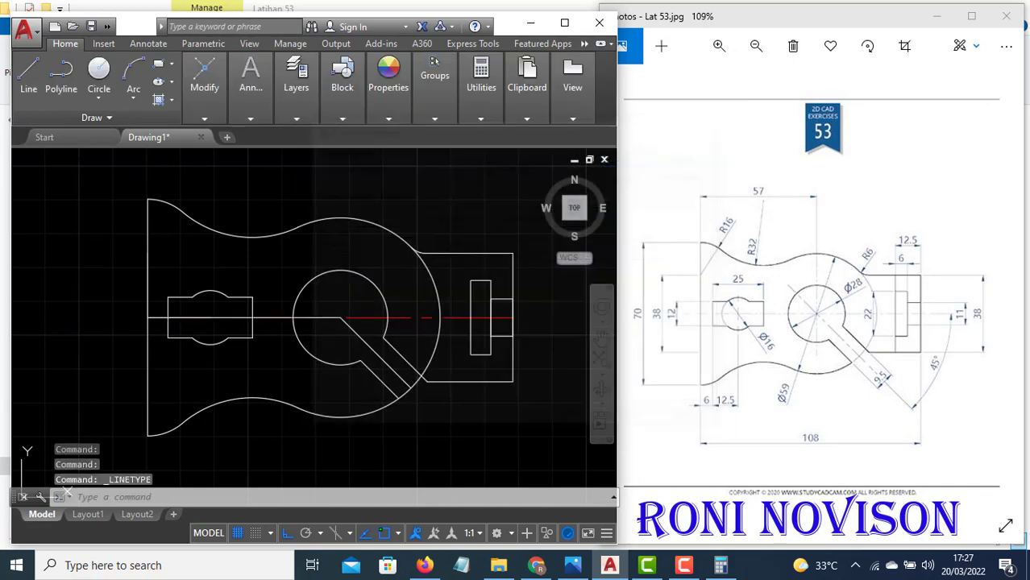
Erase the selected line and the short stray segment near the left edge
type("E")
key("Return")
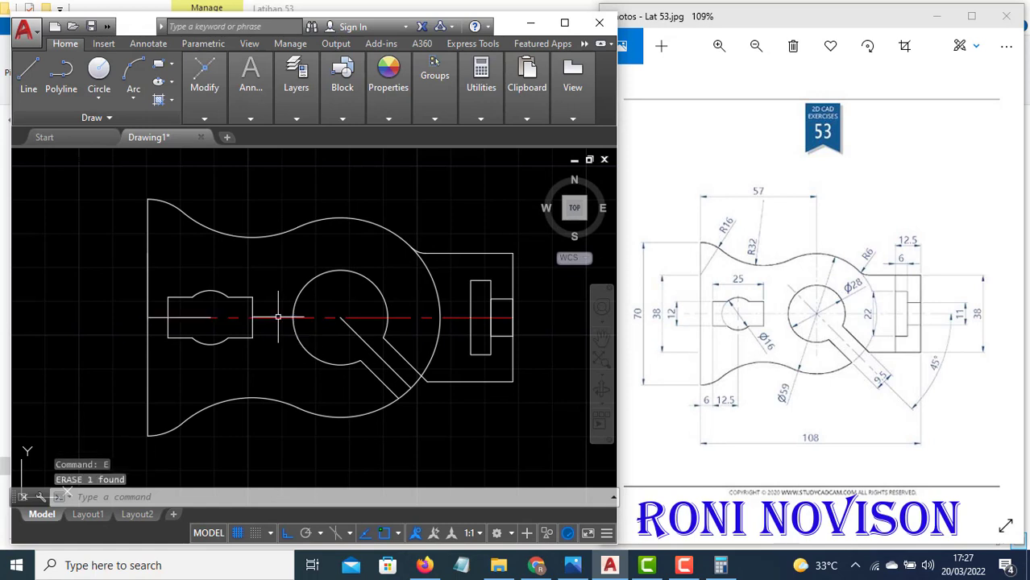
left_click(188, 317)
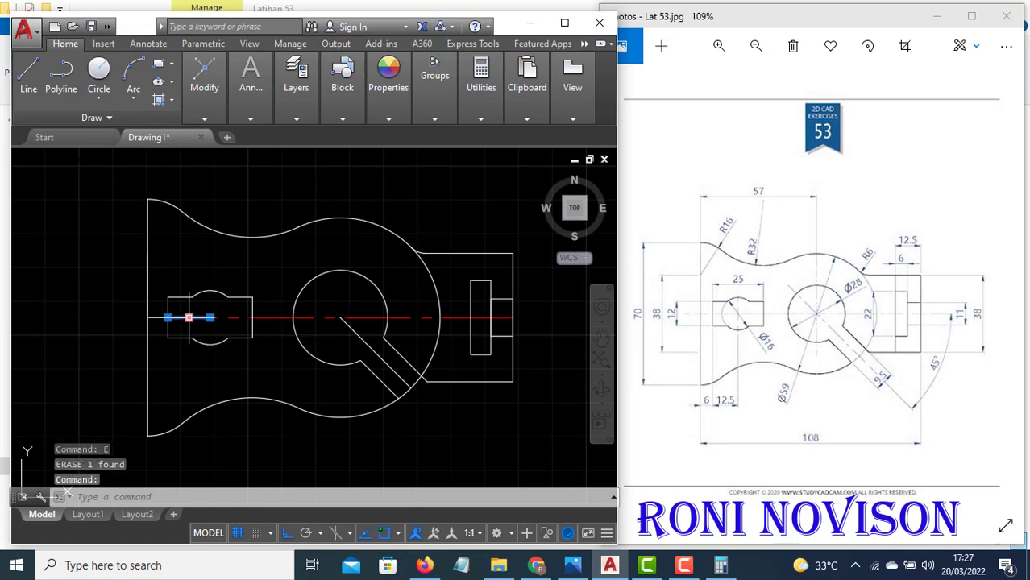
type("E")
key("Return")
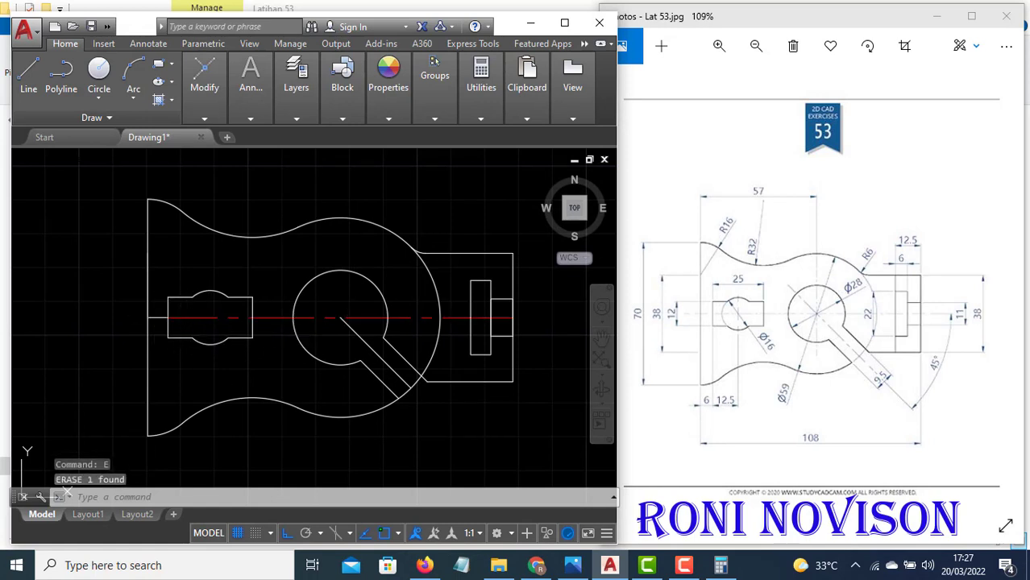
Stretch the red centre line's left end past the part edge and show its properties
left_click(154, 318)
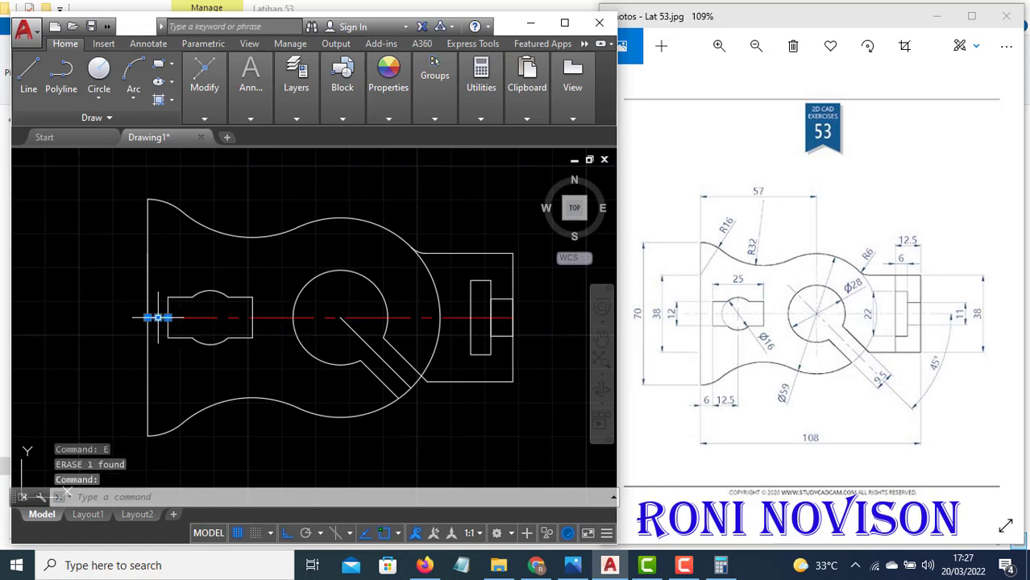
left_click(513, 317)
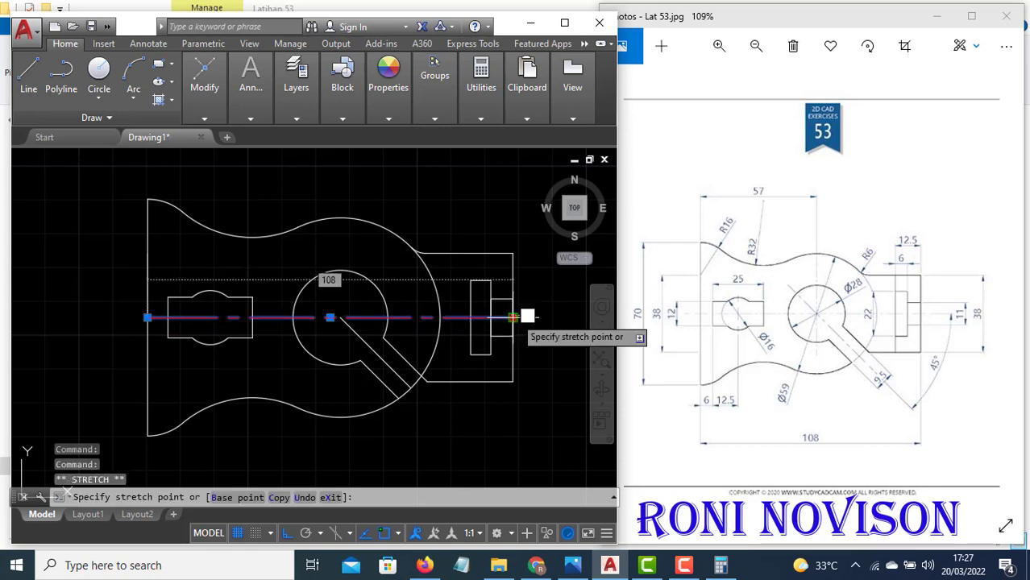
left_click(147, 318)
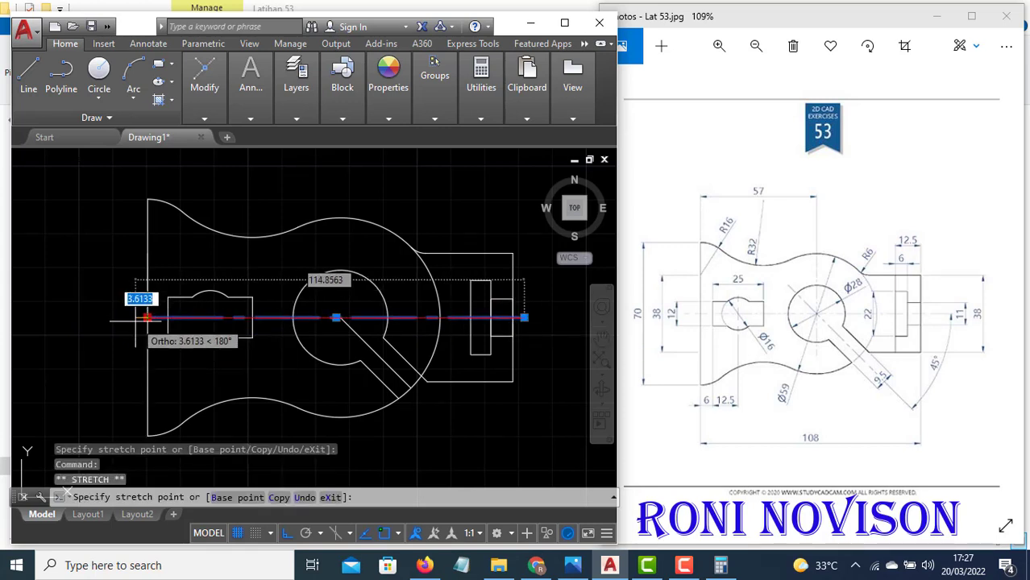
left_click(134, 317)
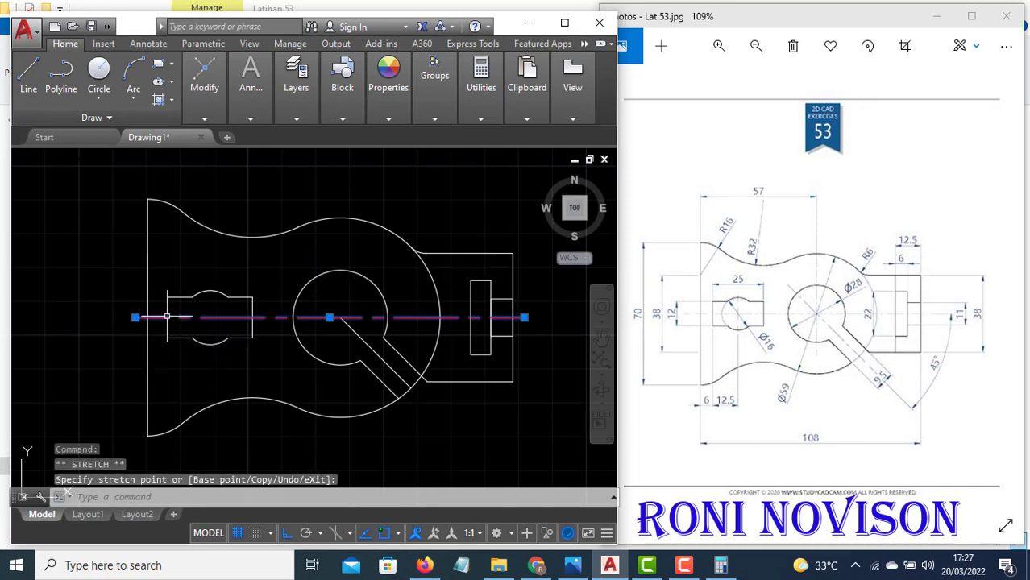
right_click(216, 319)
left_click(263, 523)
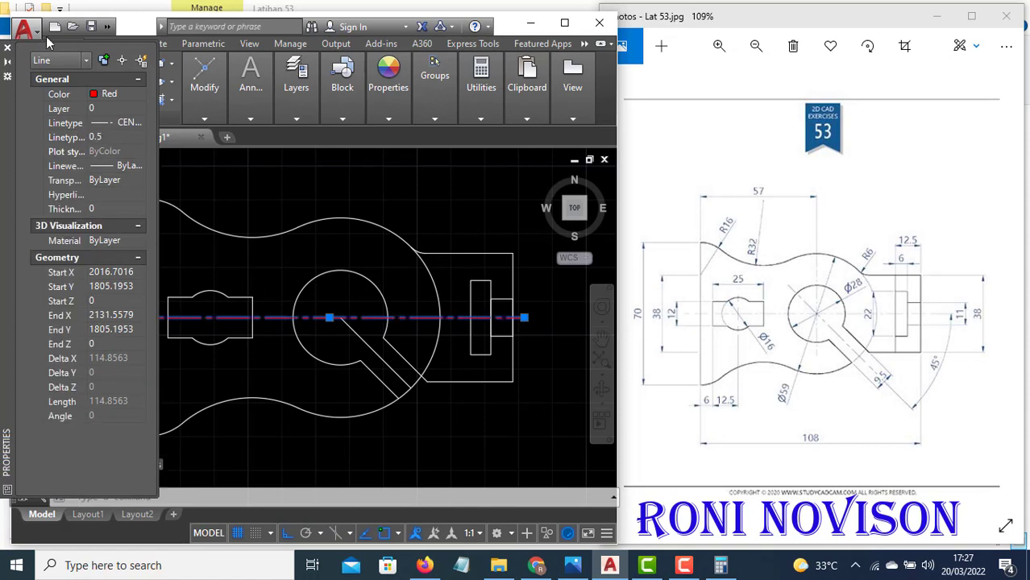
Match the 45° diagonal slot line to the red centre line's style with MATCHPROP
left_click(6, 51)
key("Escape")
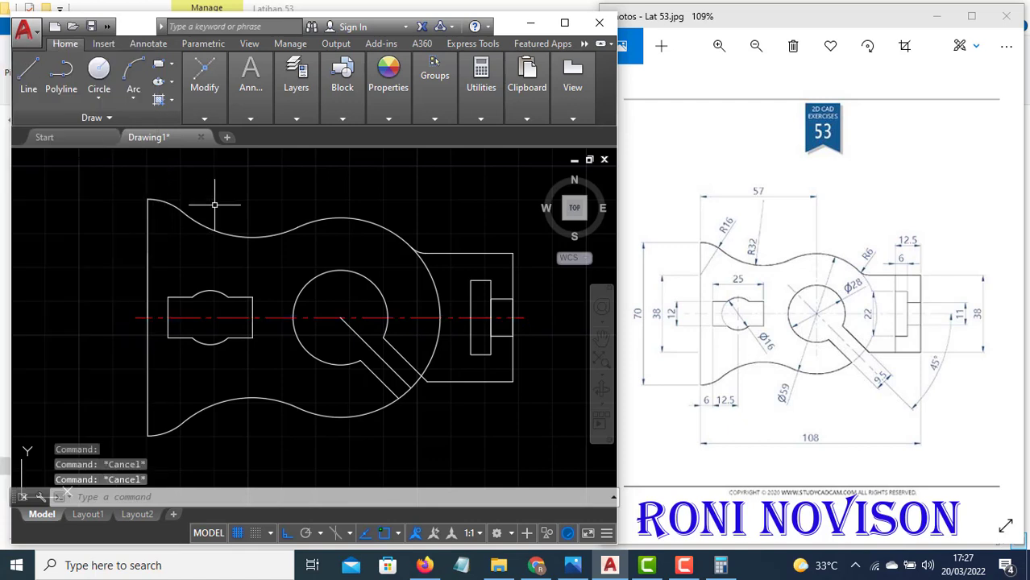
type("ma")
key("Return")
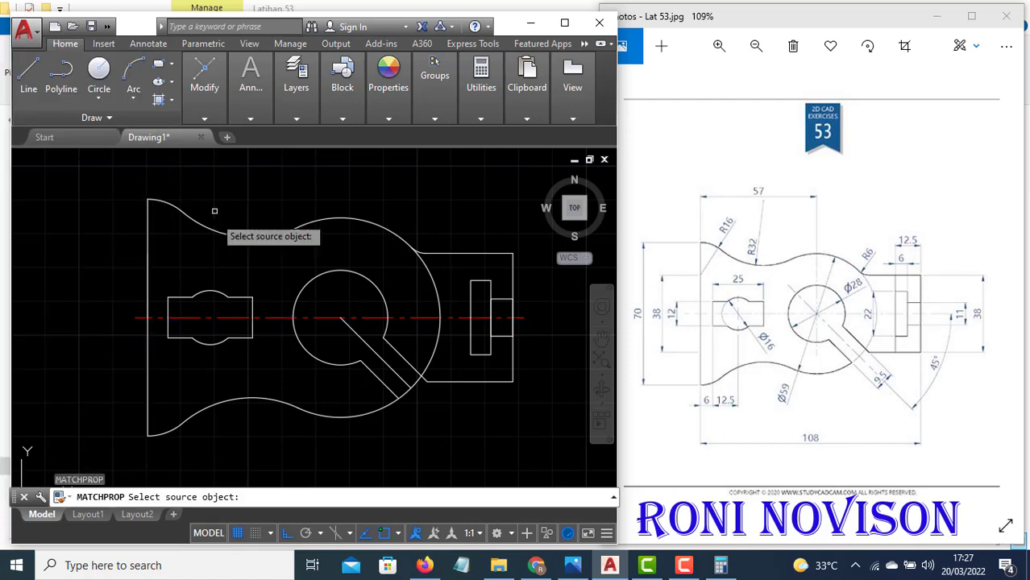
left_click(322, 318)
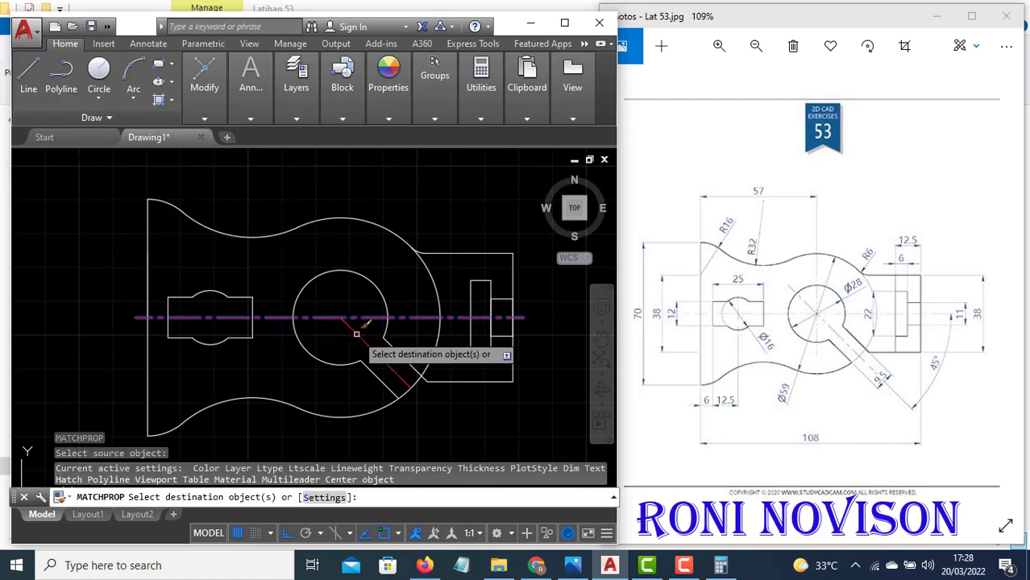
left_click(356, 333)
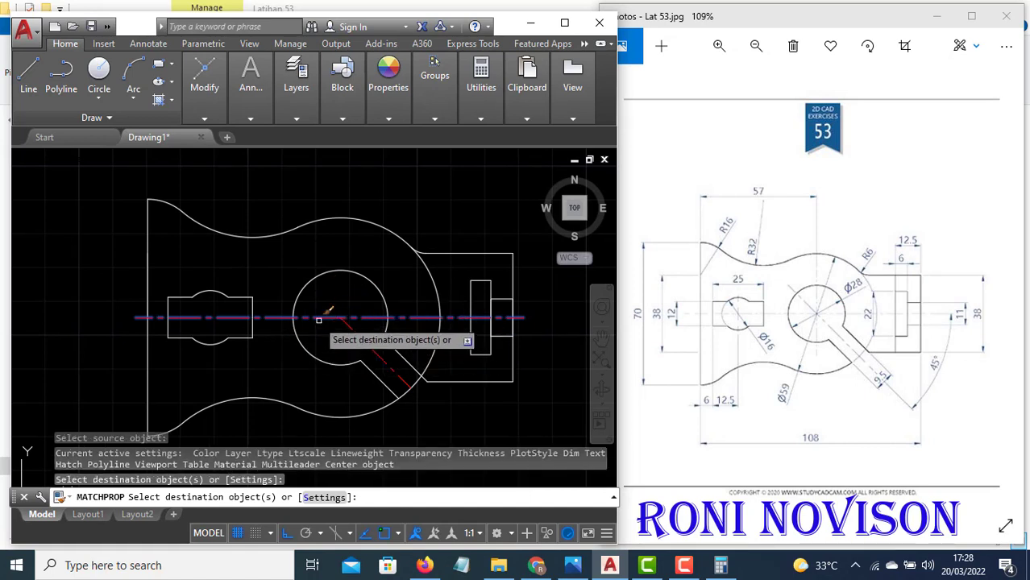
key("Escape")
Add centre marks to the left slot's arc and the large right arc
left_click(148, 43)
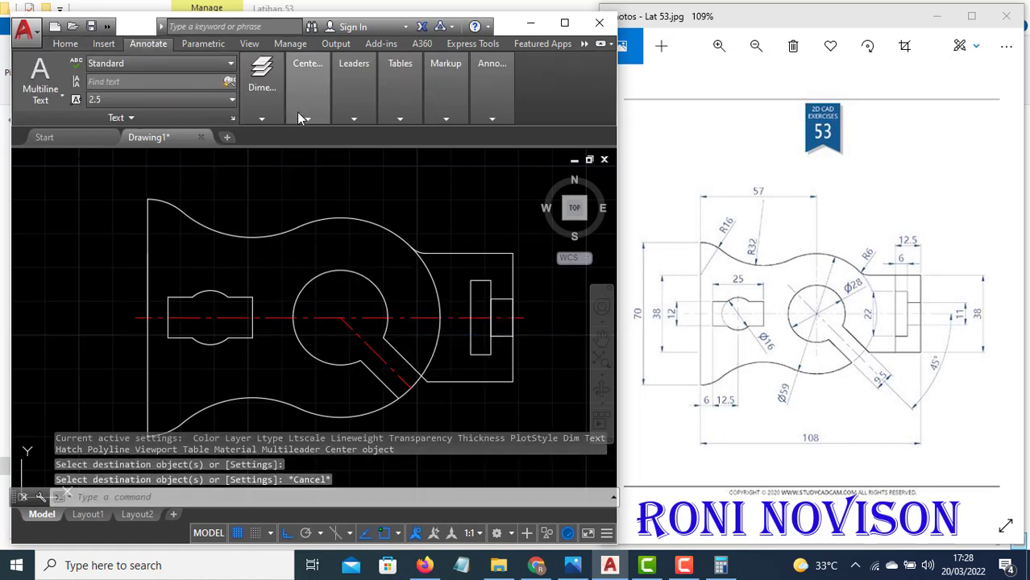
mouse_move(307, 81)
left_click(302, 149)
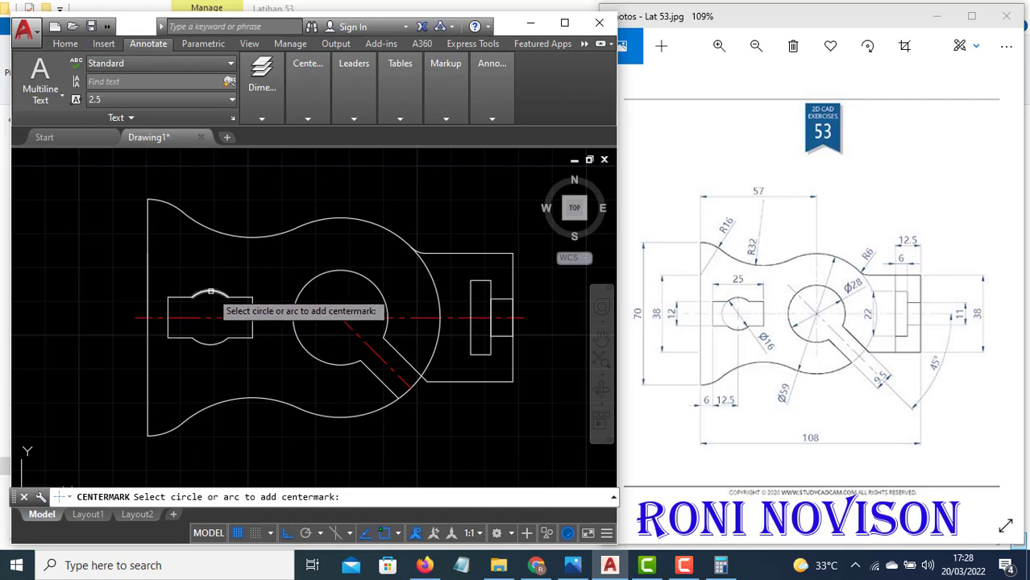
left_click(210, 290)
left_click(330, 220)
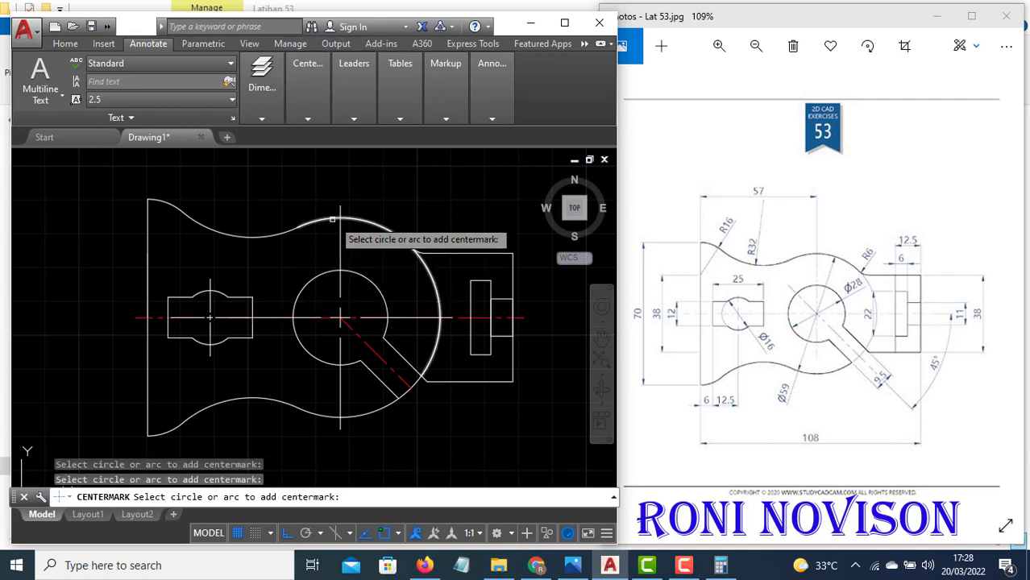
key("Escape")
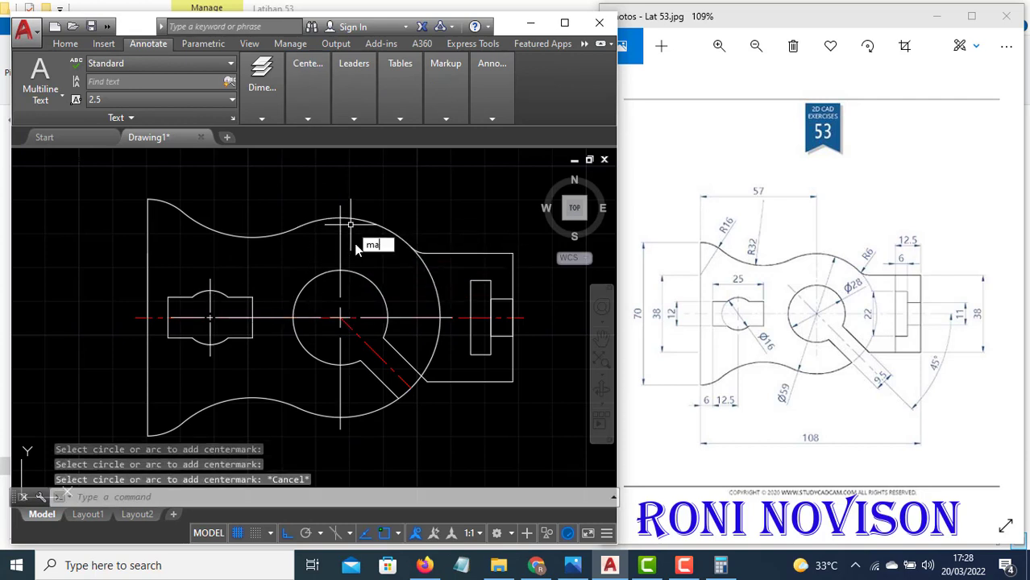
Copy the horizontal centre line's style onto the big and small circles' axis lines
key("Return")
left_click(465, 318)
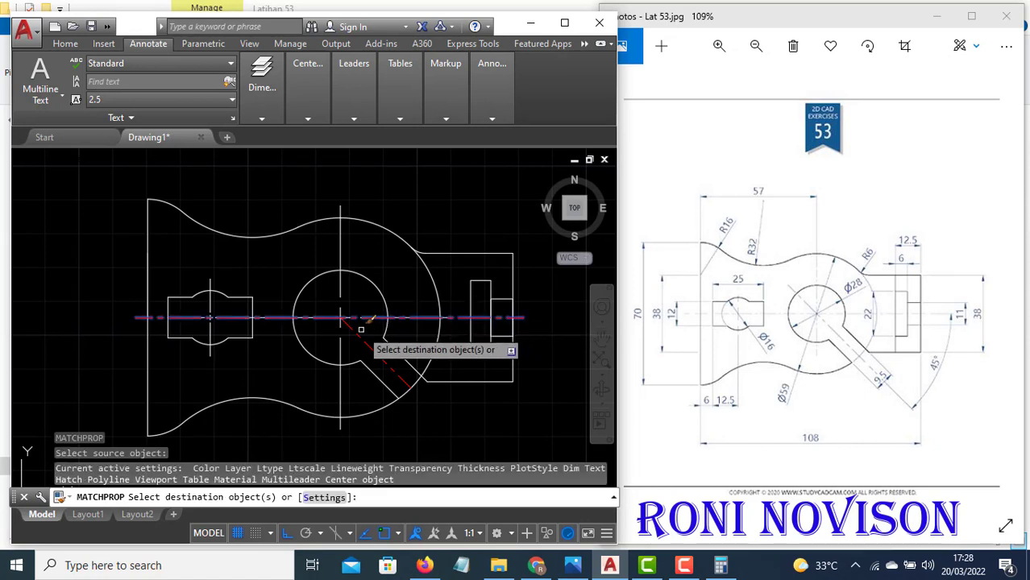
left_click(323, 317)
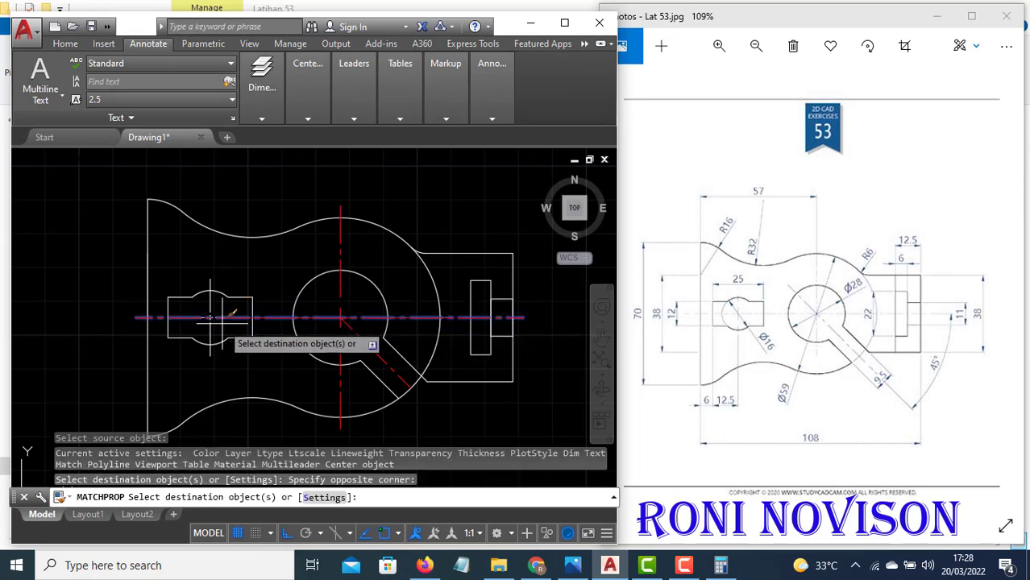
left_click(223, 323)
left_click(212, 305)
key("Escape")
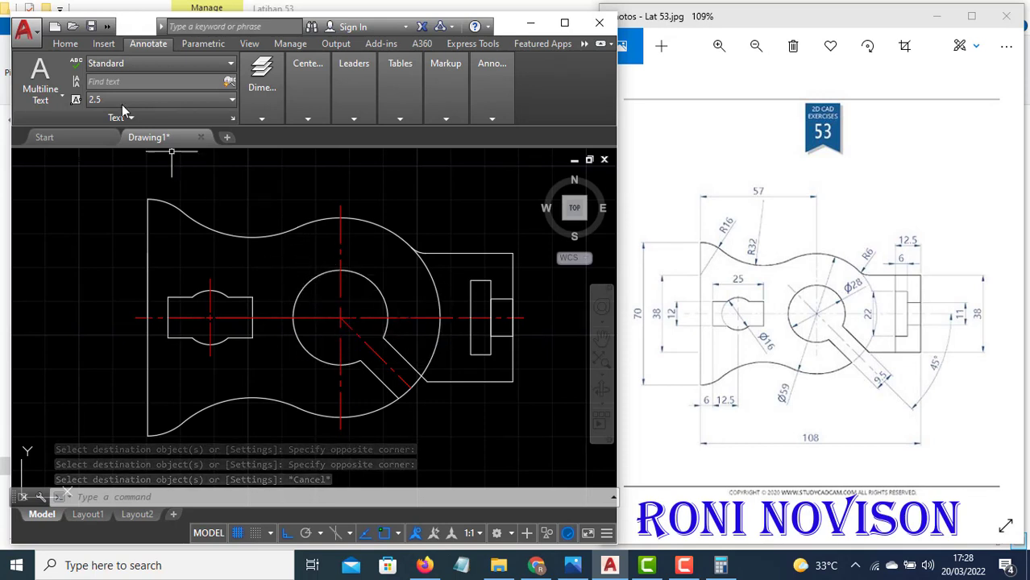
left_click(65, 44)
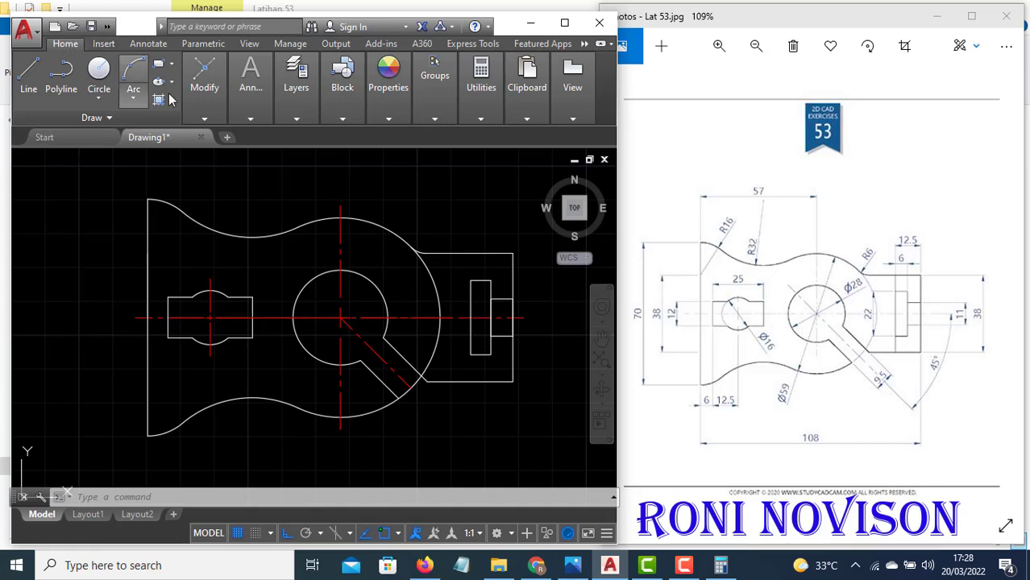
Add the 70 and 38 linear height dimensions on the part's left side
left_click(250, 119)
left_click(362, 135)
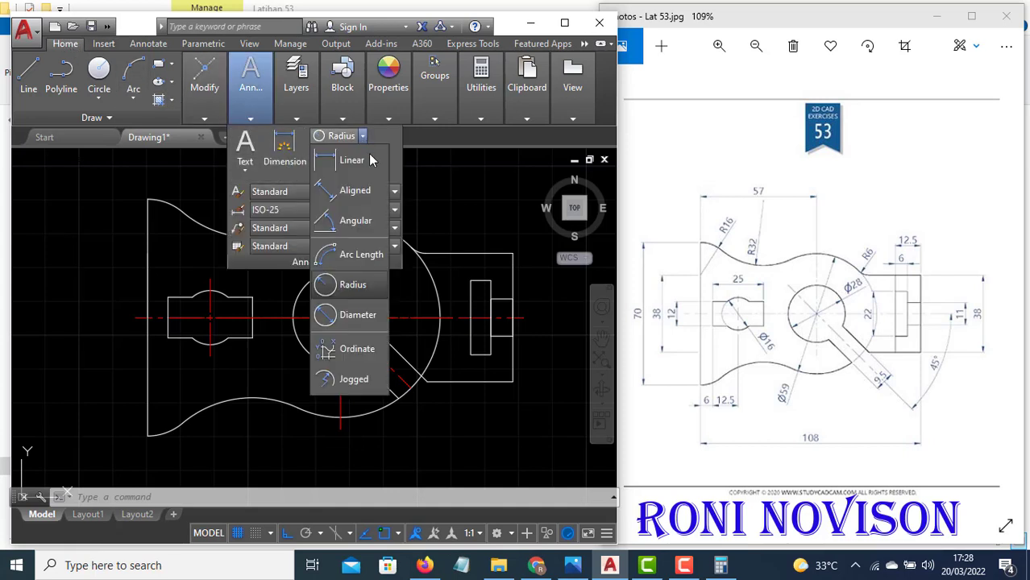
left_click(353, 160)
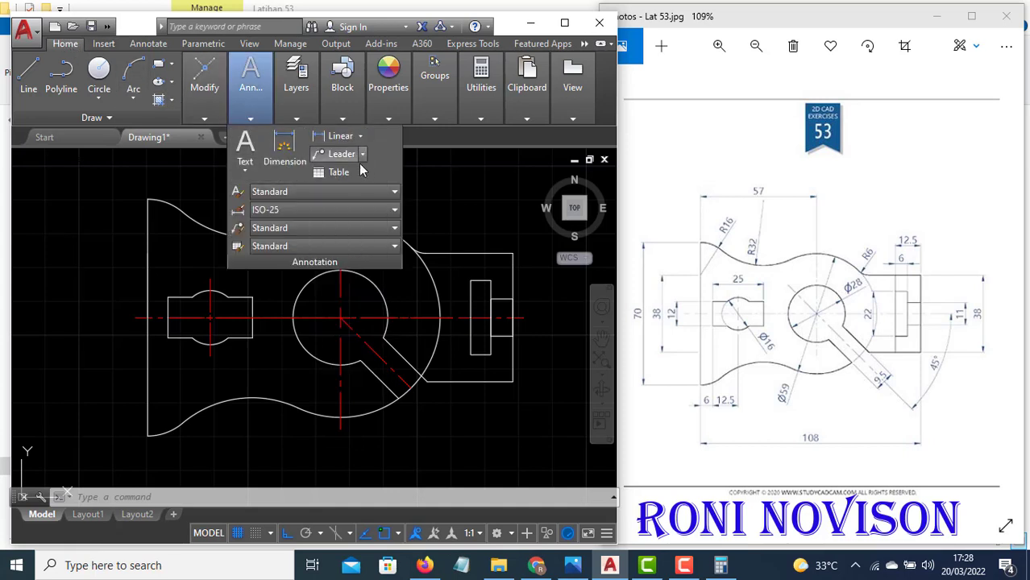
left_click(147, 199)
left_click(147, 435)
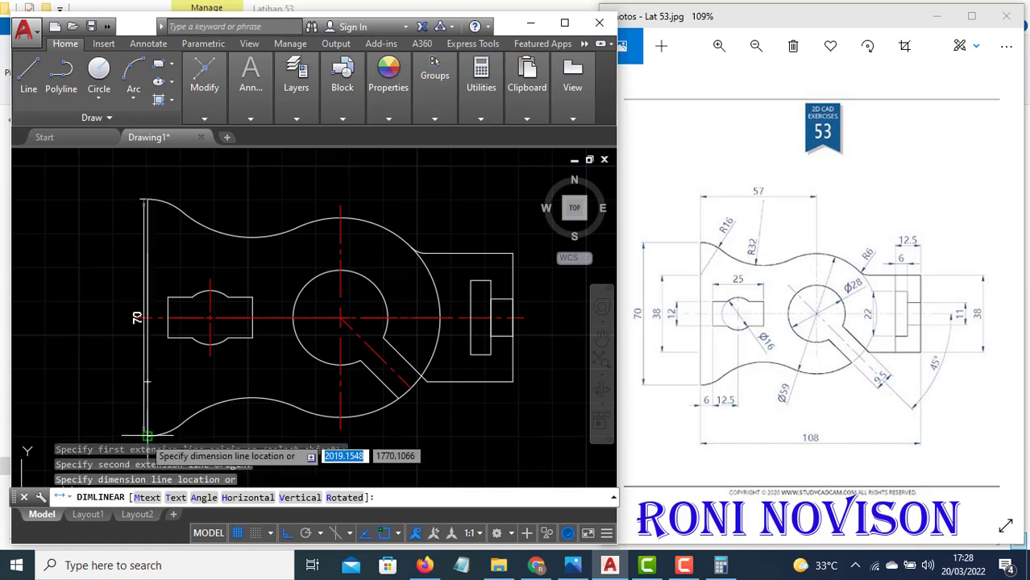
left_click(68, 417)
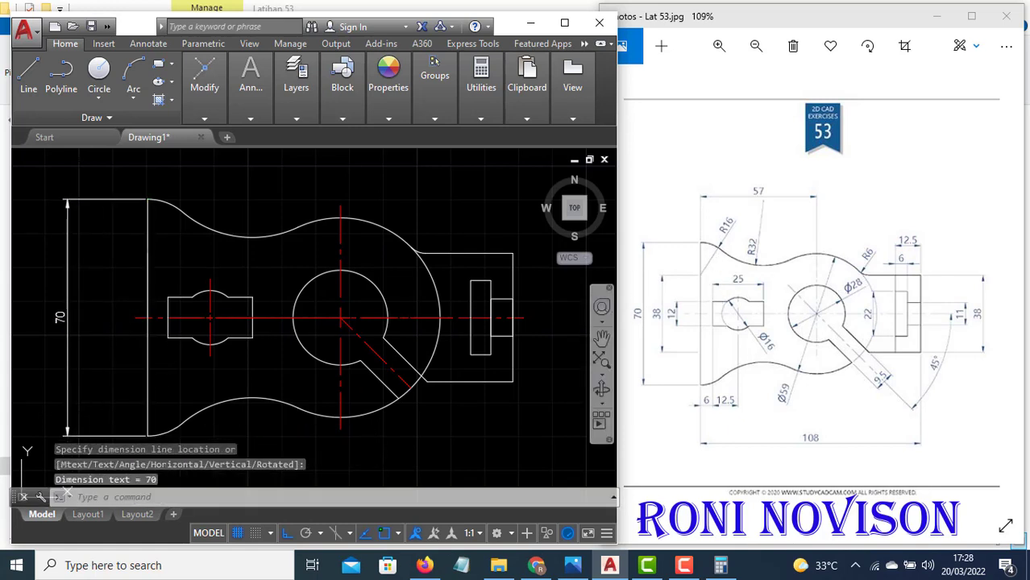
key("Return")
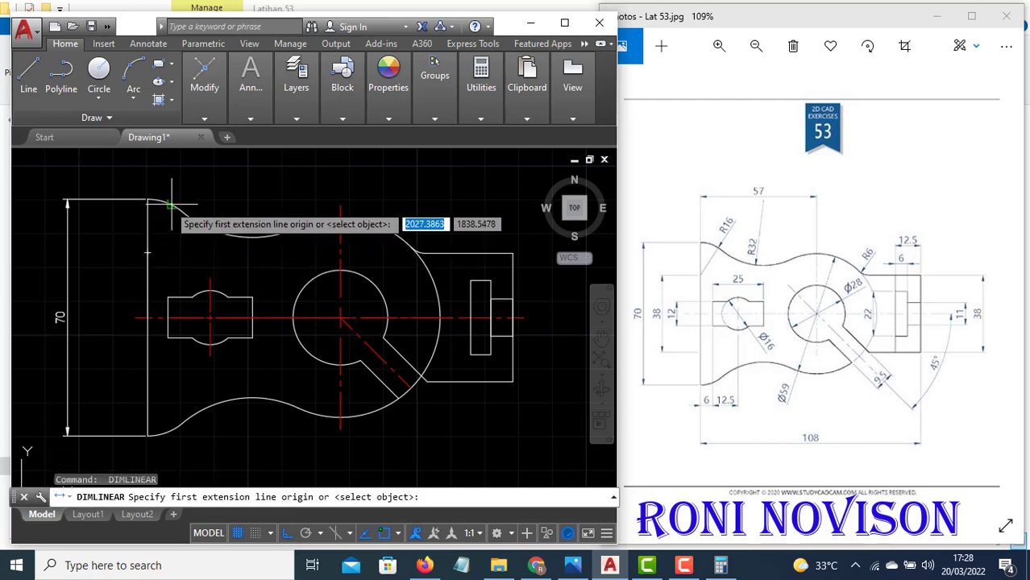
left_click(148, 253)
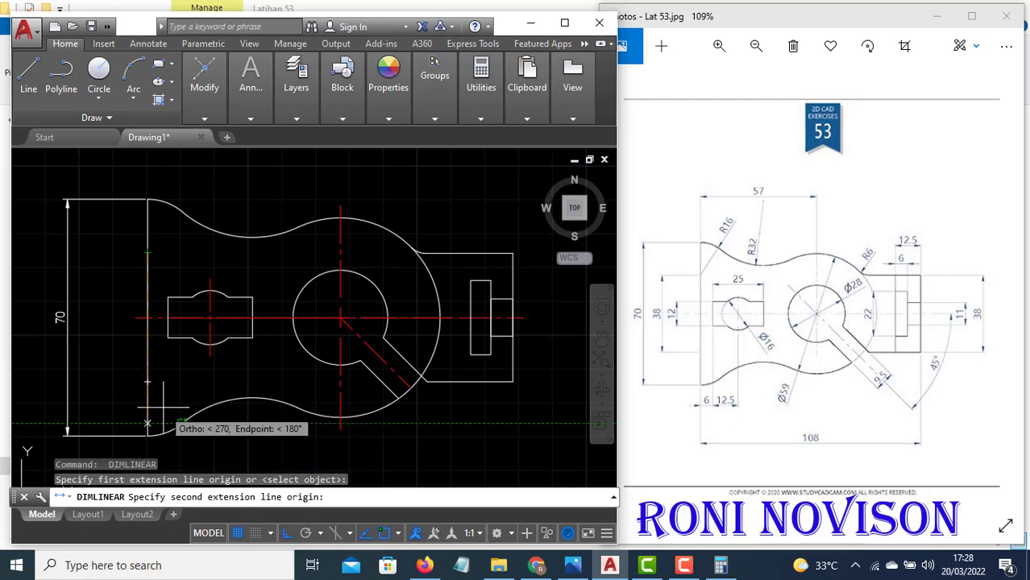
left_click(147, 383)
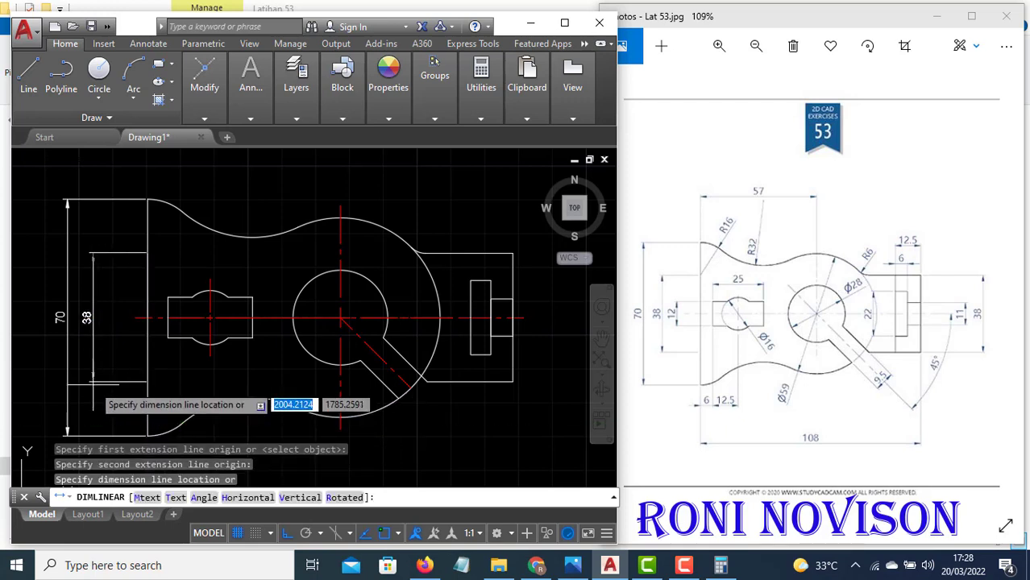
left_click(96, 384)
Add the 12 height beside the slot and the 57 length across the top
key("Return")
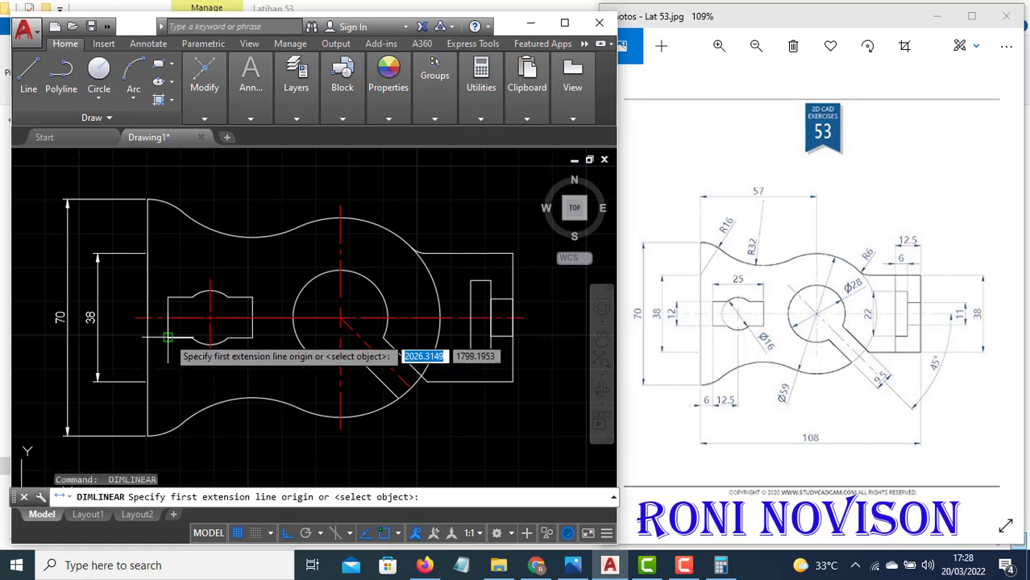
left_click(168, 337)
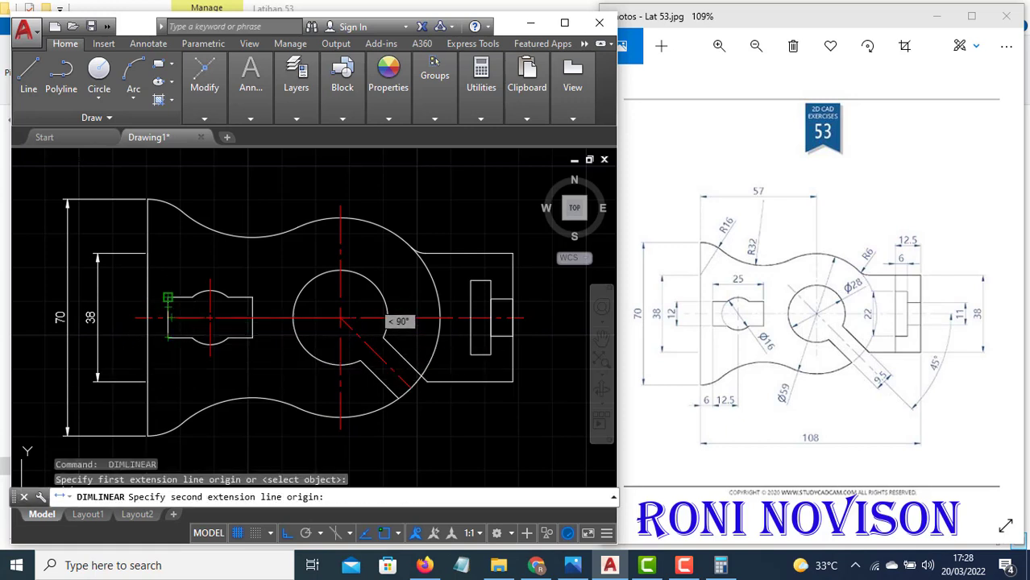
left_click(168, 298)
left_click(121, 315)
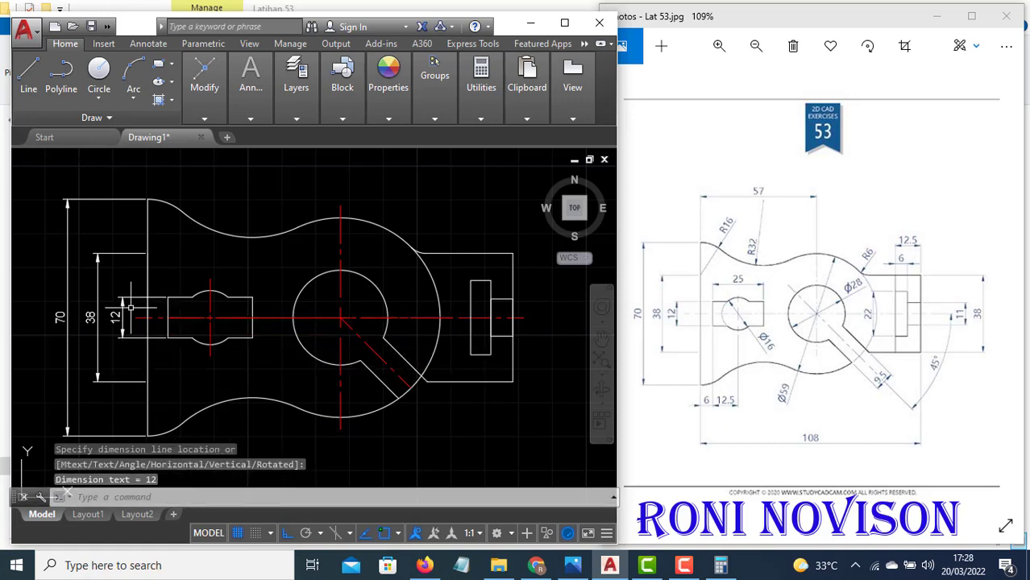
key("Return")
left_click(147, 198)
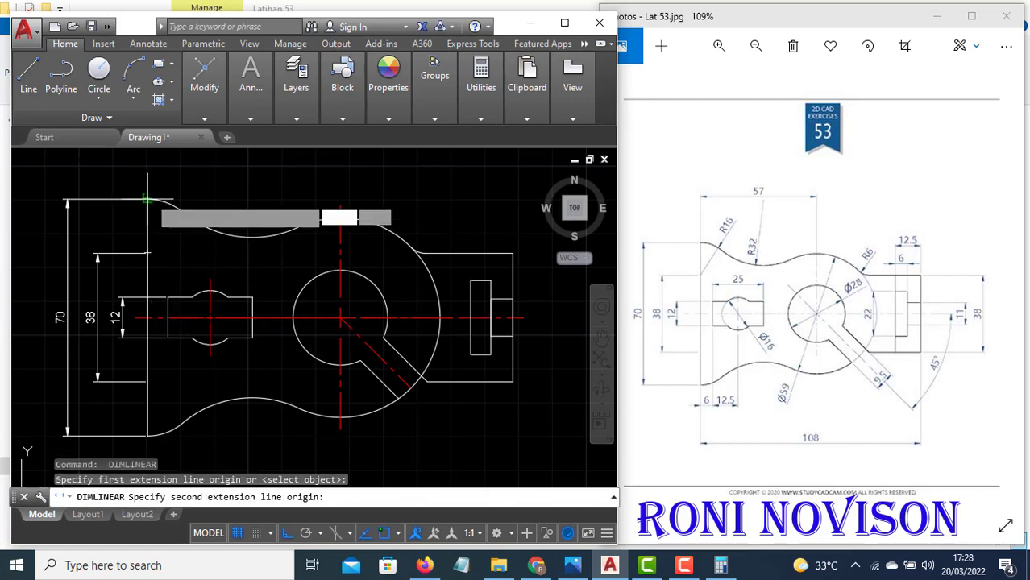
left_click(340, 318)
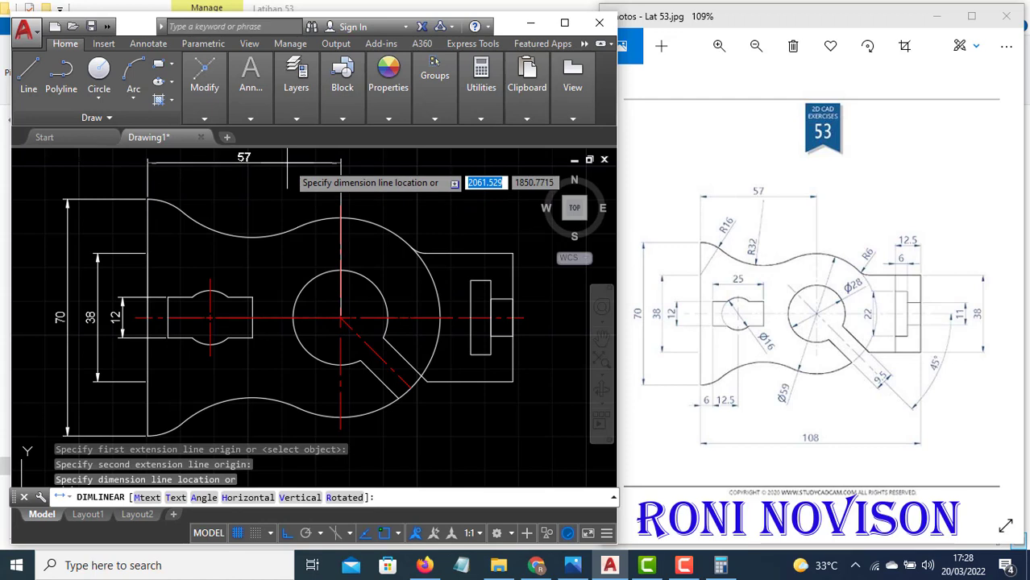
left_click(287, 176)
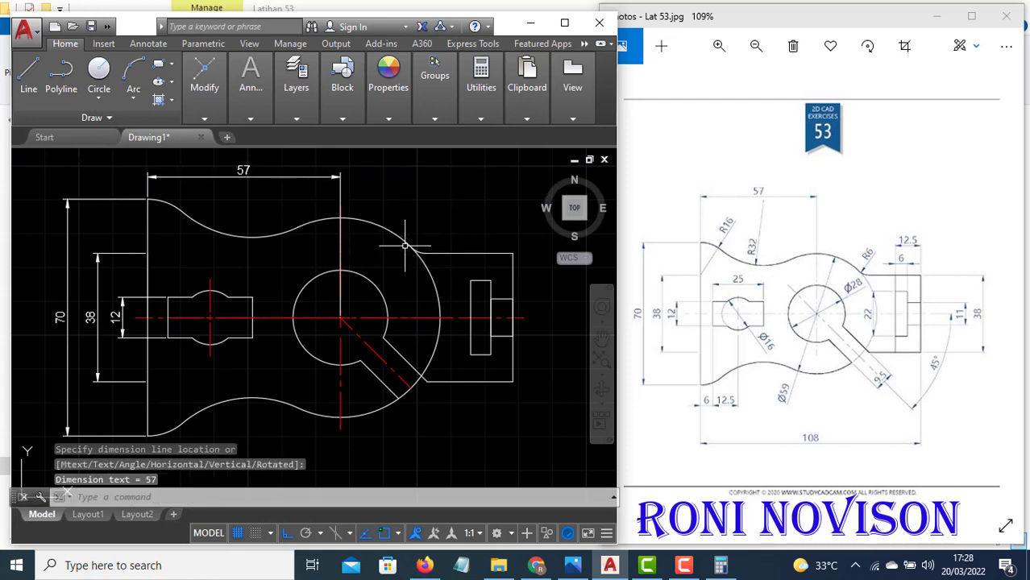
key("Return")
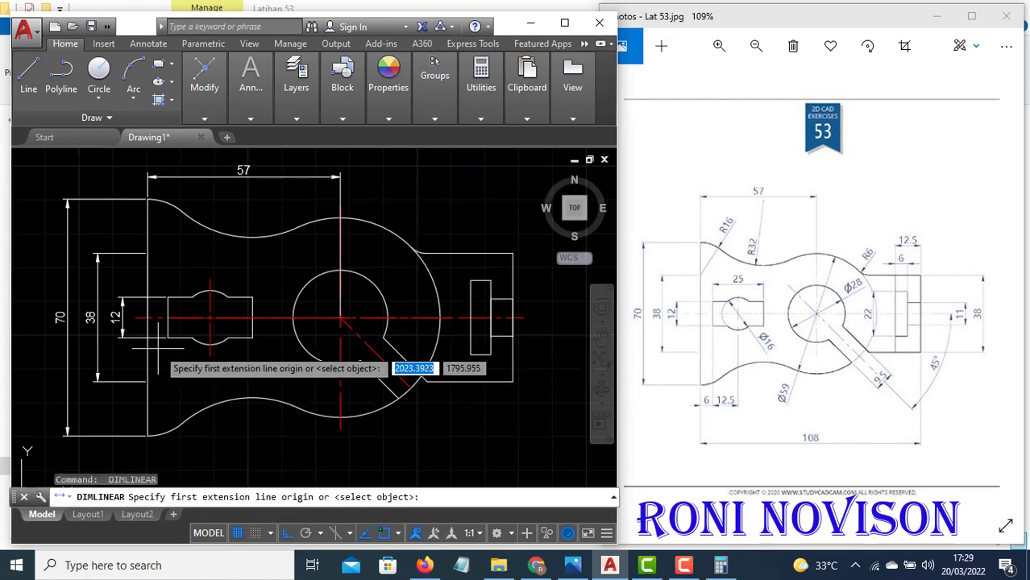
Place the 6 width dimension below the part's lower-left edge
scroll(158, 348, "up", 3)
left_click(130, 322)
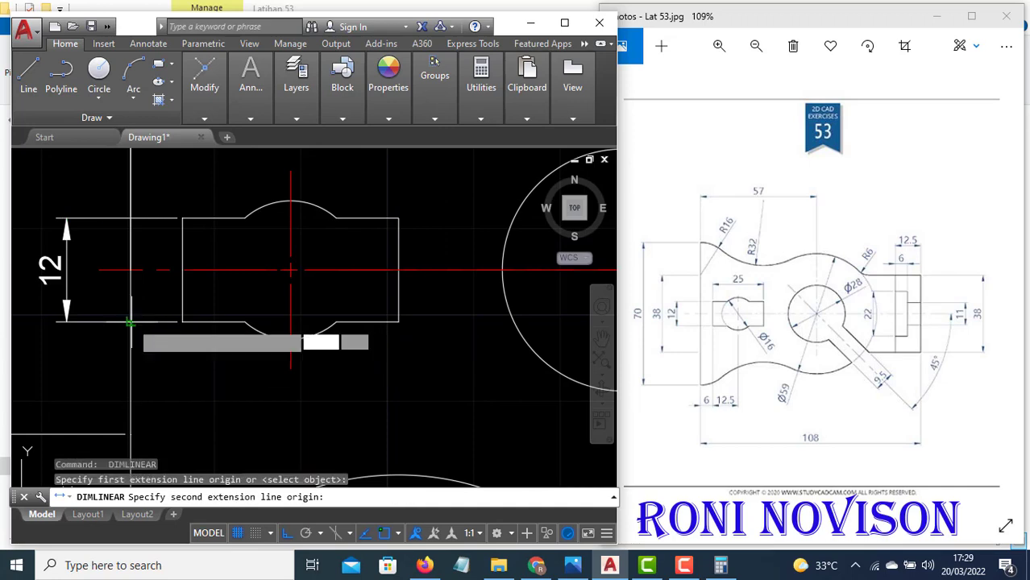
left_click(182, 321)
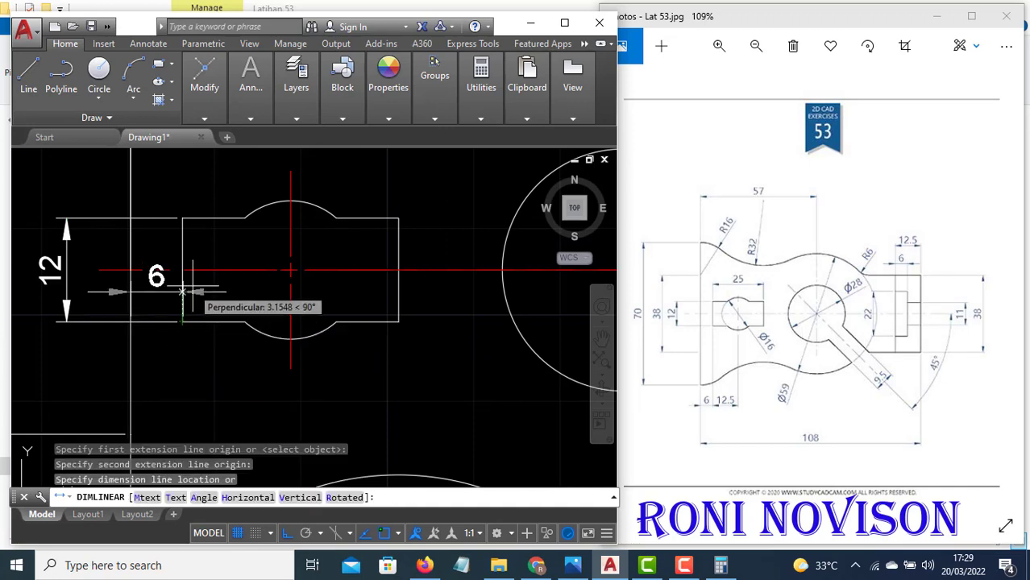
scroll(194, 287, "down", 4)
left_click(186, 422)
key("Return")
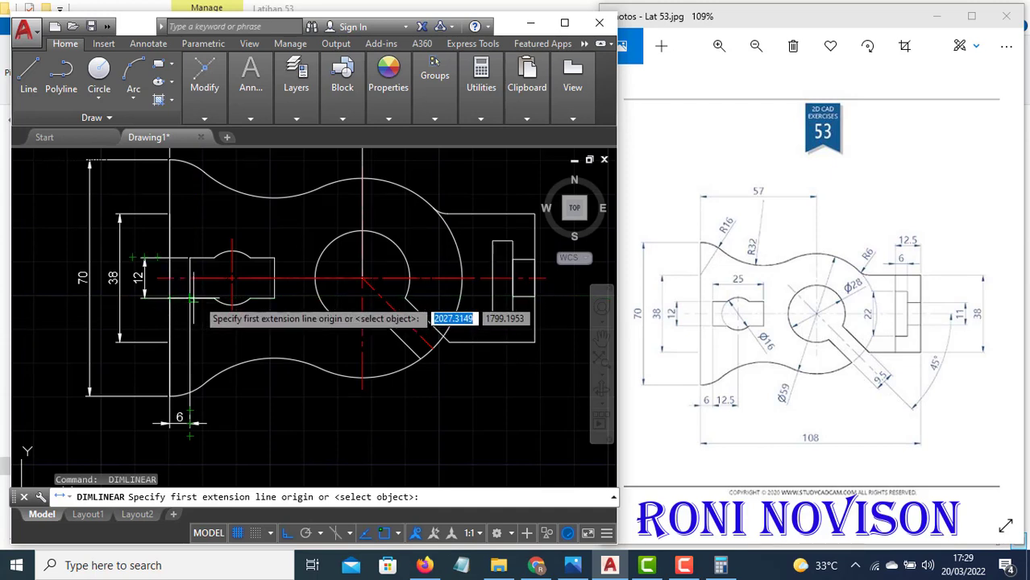
Place the 12,5 dimension next to the 6 dimension
scroll(191, 300, "up", 4)
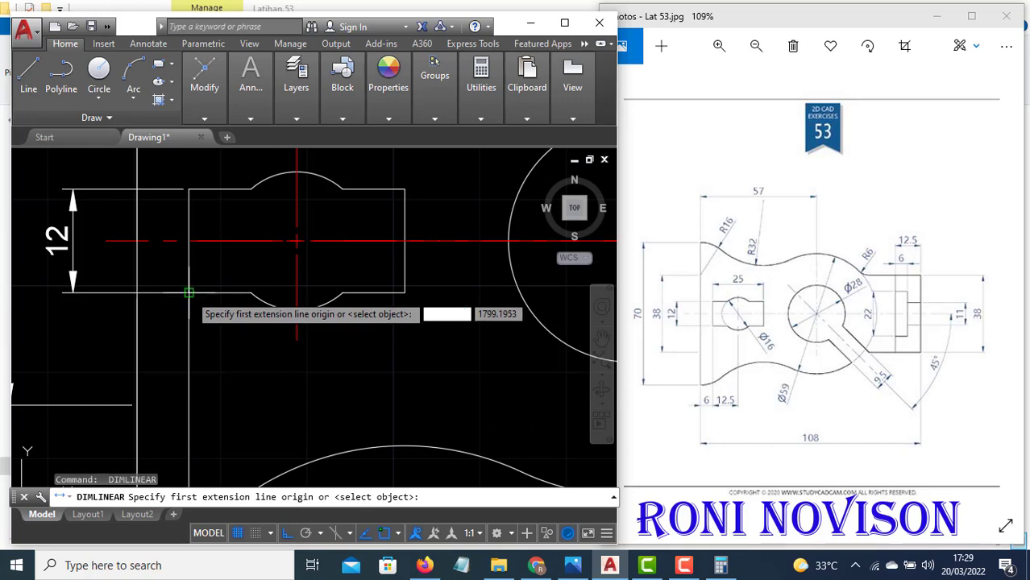
left_click(189, 292)
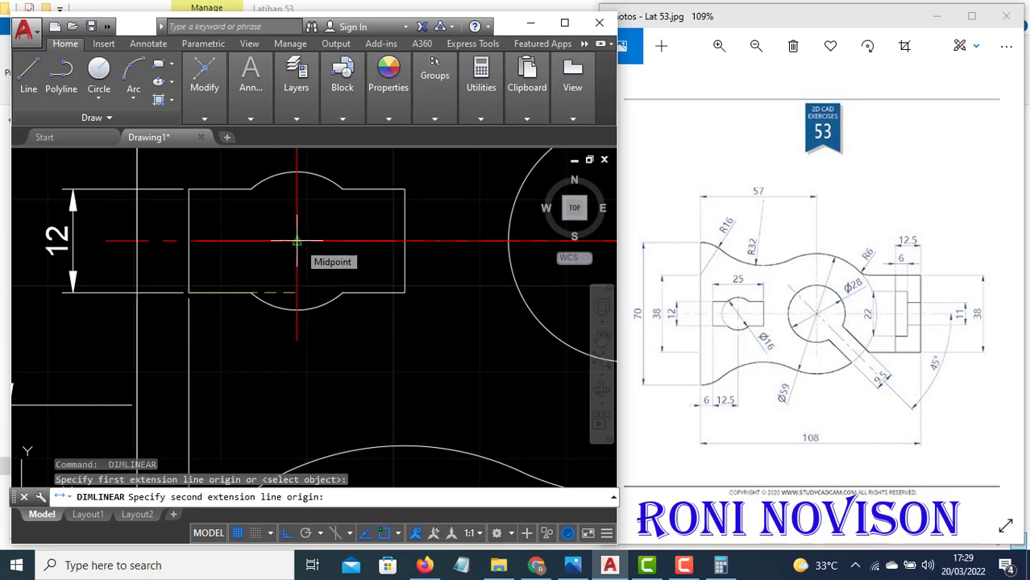
left_click(297, 240)
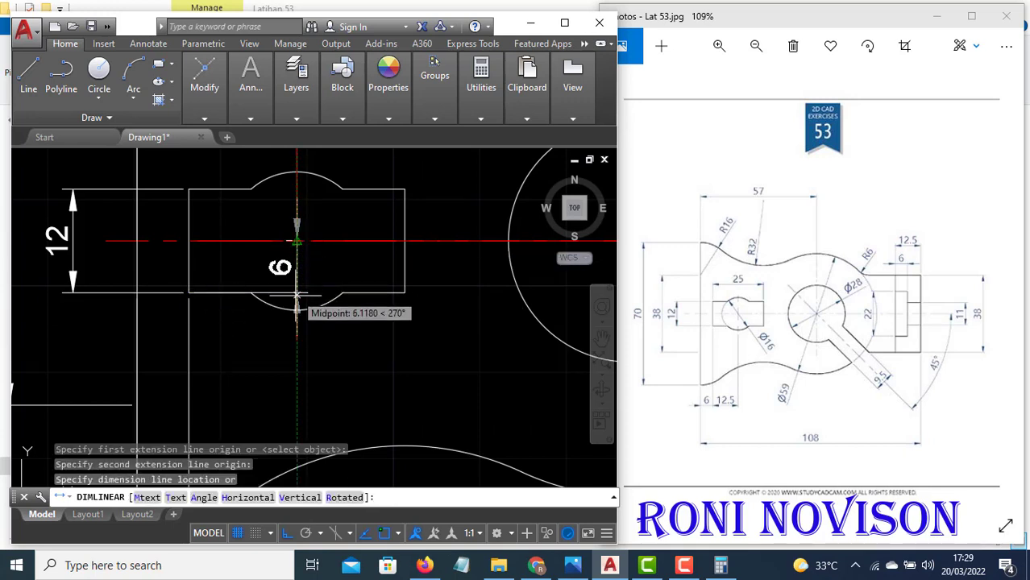
scroll(281, 393, "up", 4)
scroll(281, 393, "down", 5)
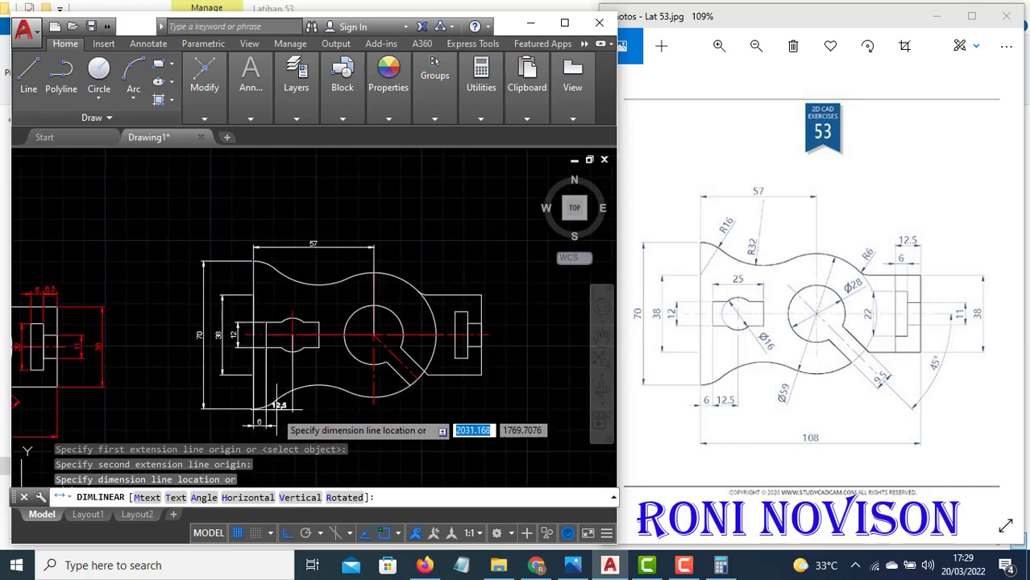
scroll(258, 403, "up", 4)
scroll(255, 440, "up", 2)
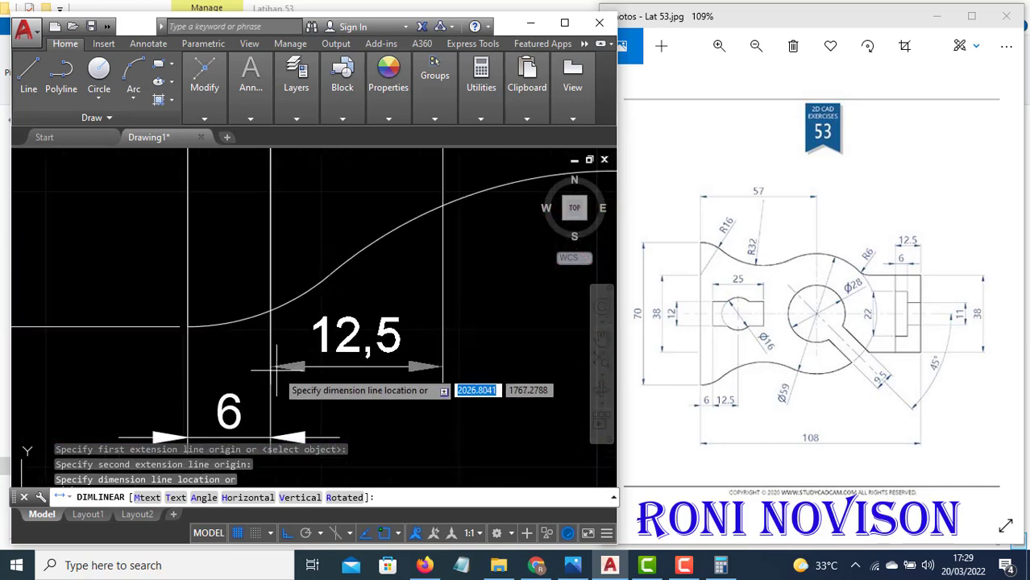
scroll(289, 259, "down", 2)
scroll(284, 336, "up", 6)
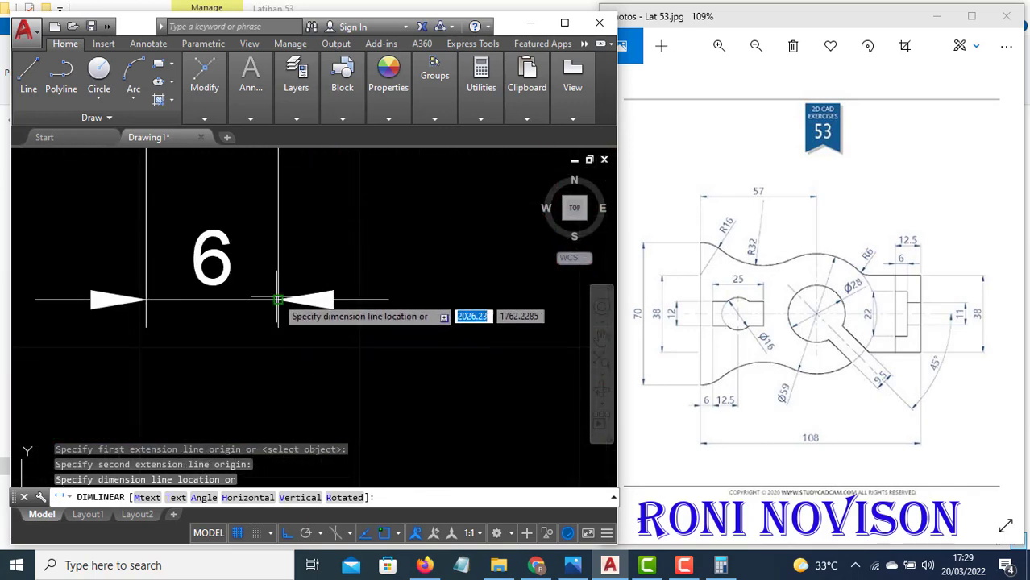
left_click(170, 302)
scroll(170, 325, "down", 4)
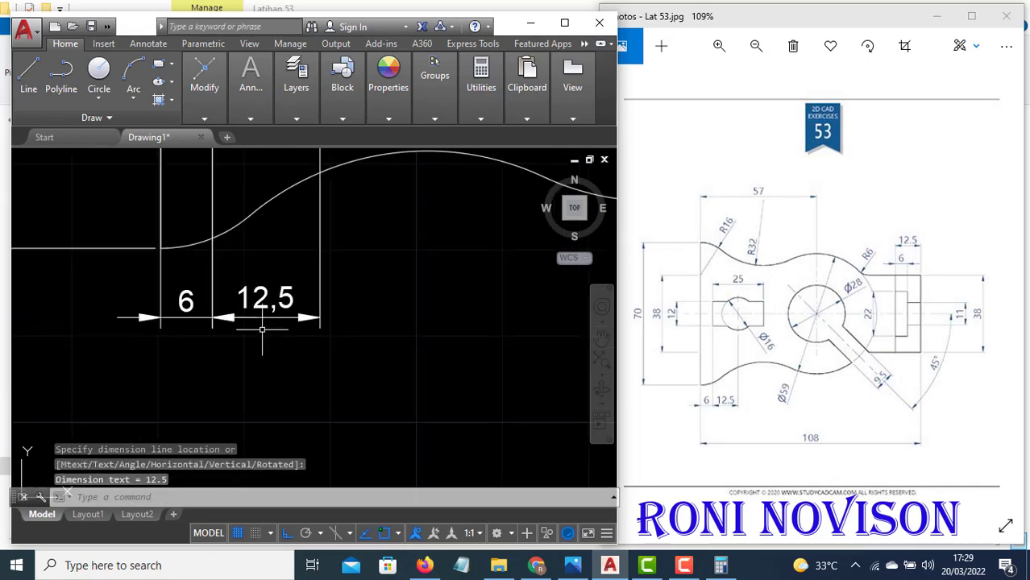
Begin the 108 overall length dimension at the lower curve's left endpoint
key("Return")
left_click(161, 248)
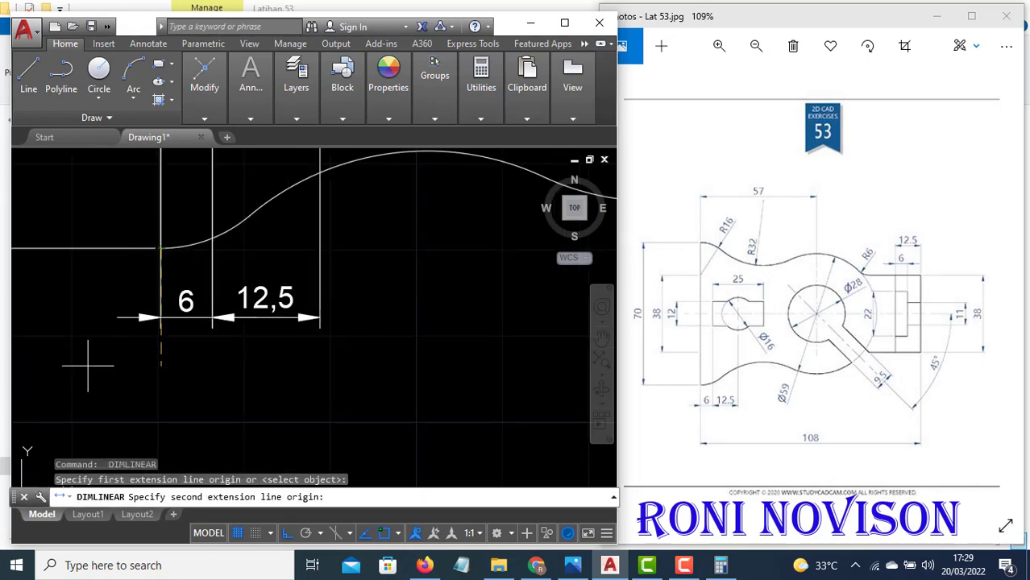
scroll(177, 347, "down", 7)
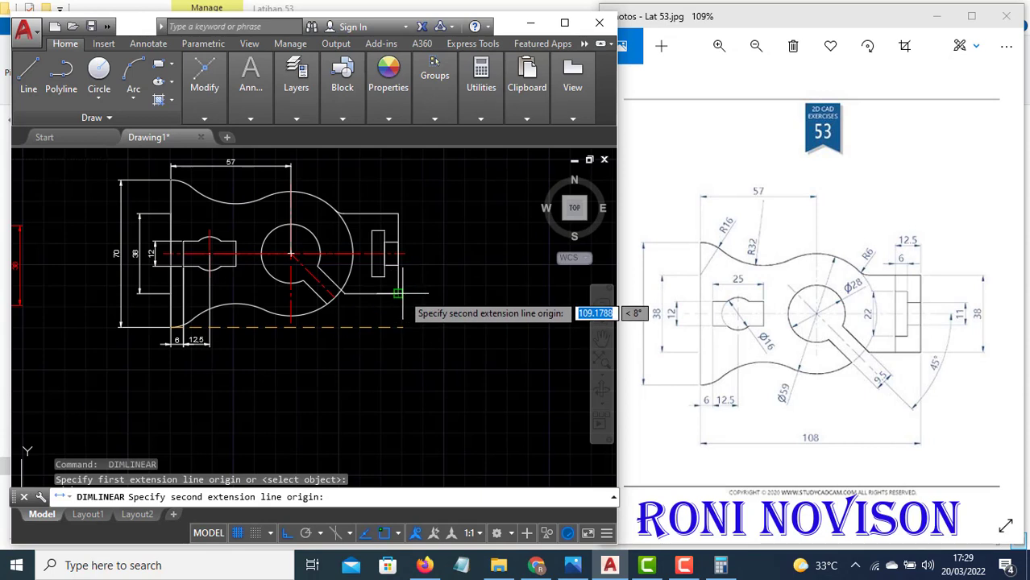
Complete the 108 overall length and add the 11 height at the right end
left_click(398, 294)
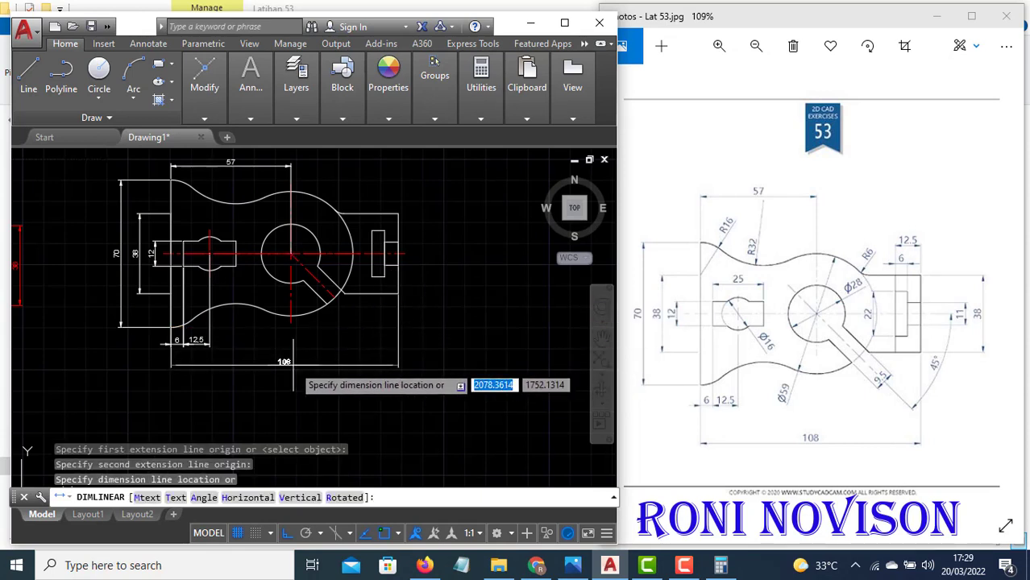
left_click(323, 365)
key("Return")
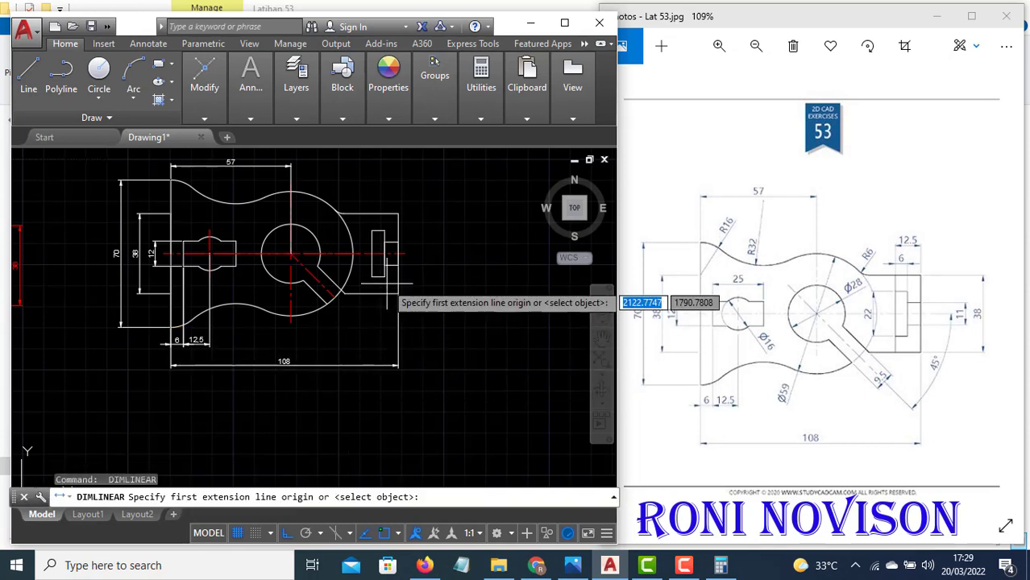
left_click(397, 254)
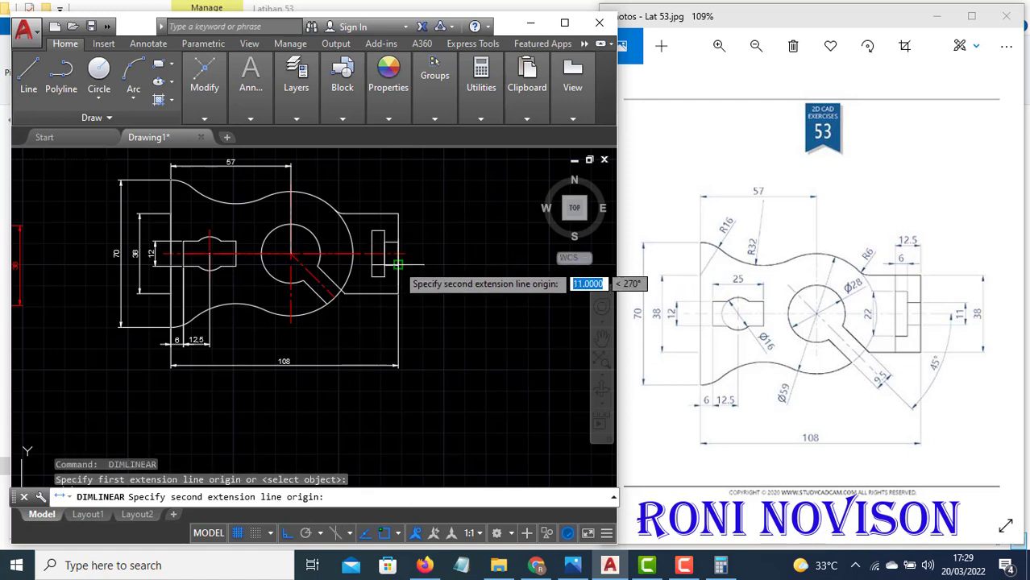
left_click(398, 263)
left_click(415, 254)
Add the 38 right-side height and the 6 slot width above the slot
key("Return")
left_click(397, 214)
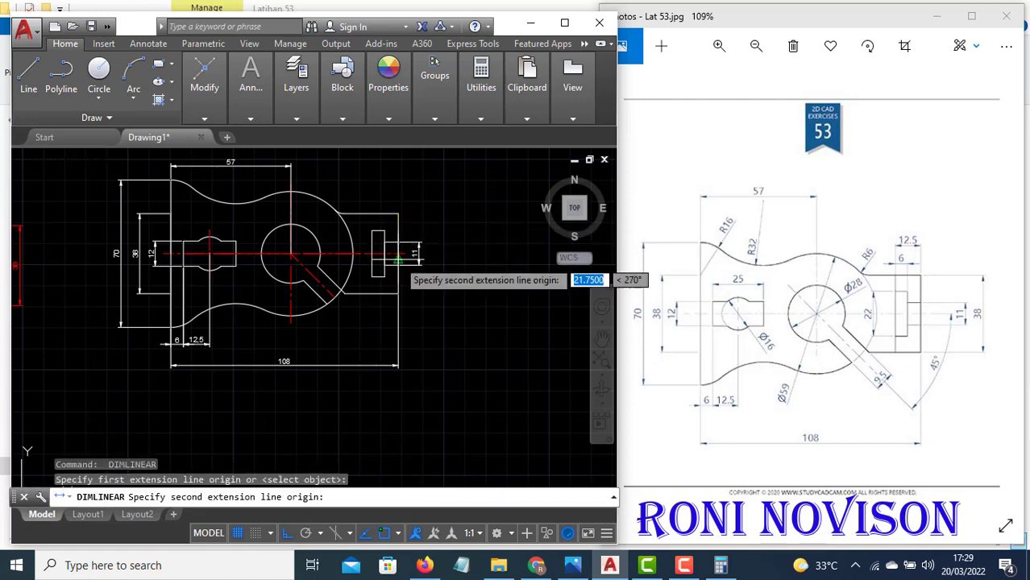
left_click(398, 293)
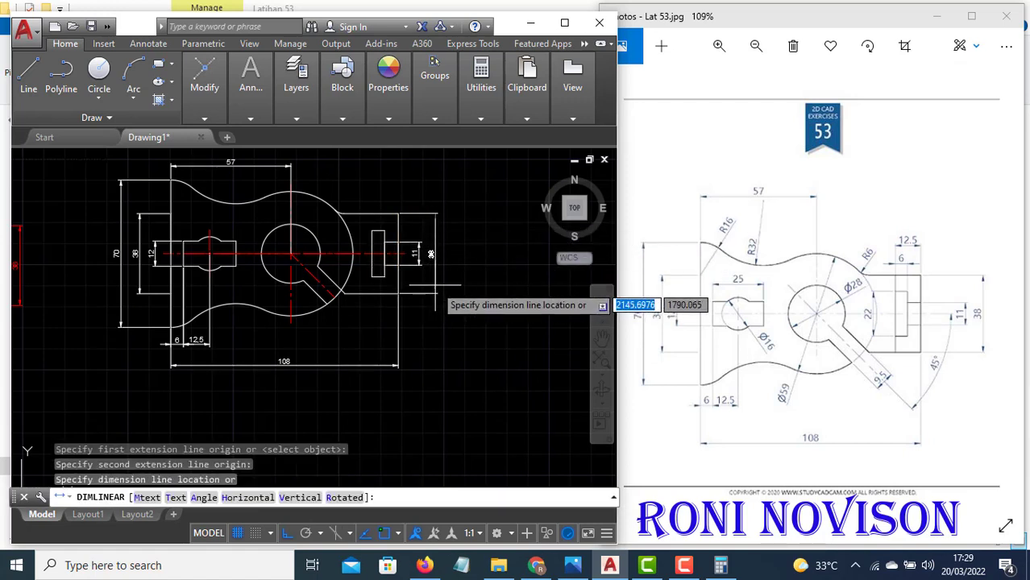
left_click(437, 286)
key("Return")
left_click(372, 231)
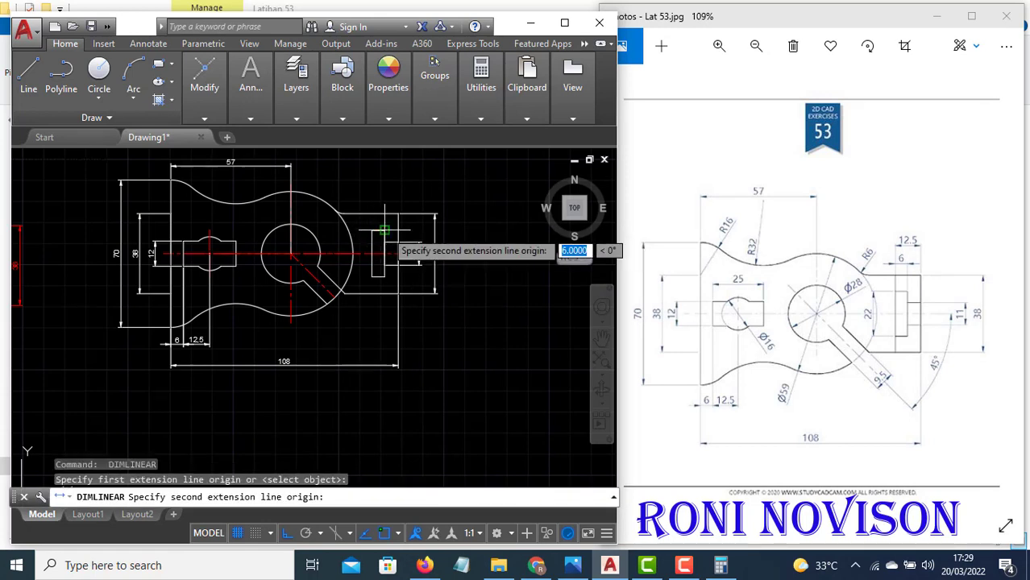
left_click(383, 231)
left_click(378, 199)
Add the 12.5 width above the 6 and the 22 slot height dimension
key("Return")
left_click(373, 230)
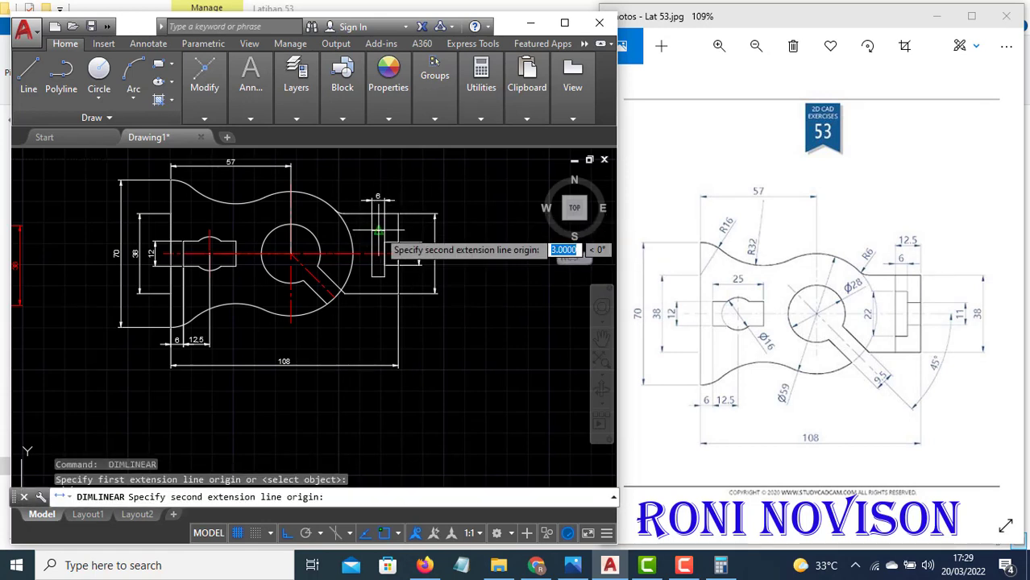
left_click(397, 213)
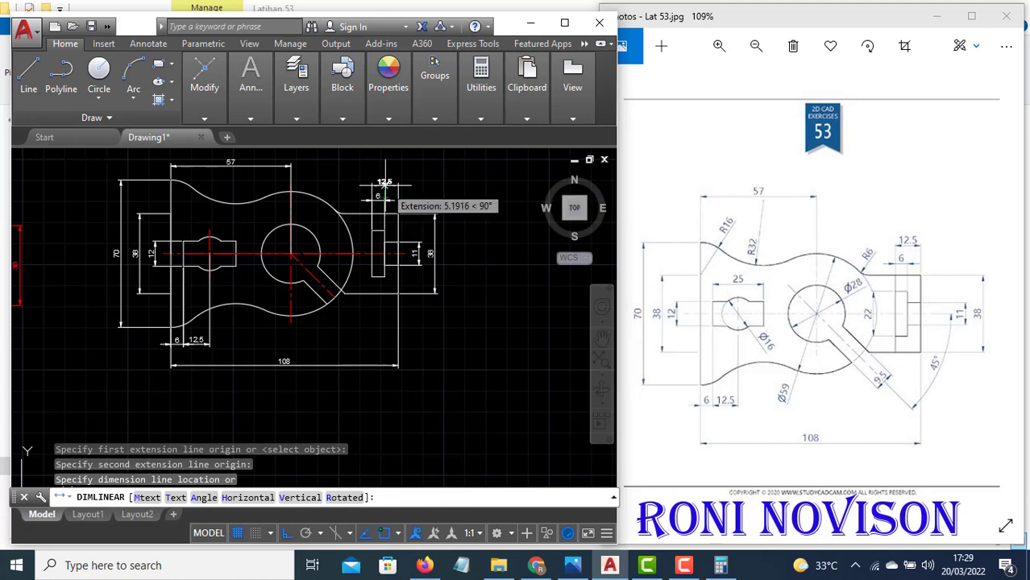
left_click(385, 182)
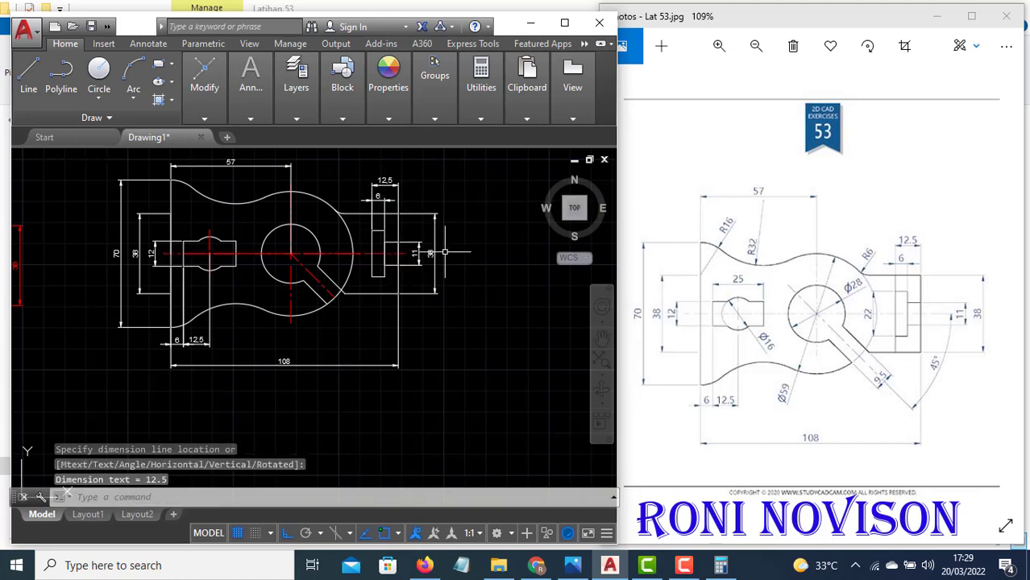
key("Return")
left_click(374, 274)
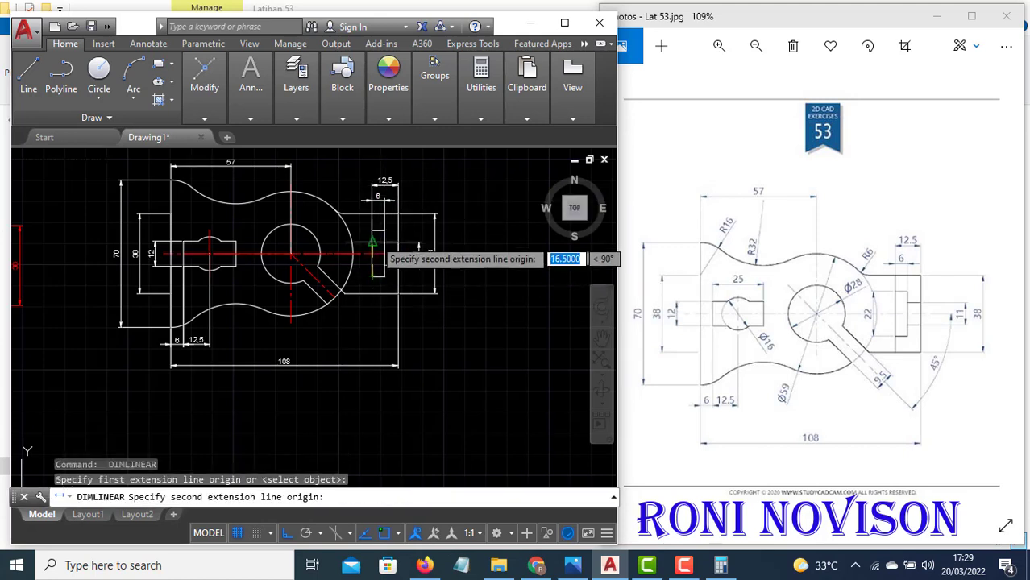
left_click(374, 232)
scroll(362, 242, "up", 3)
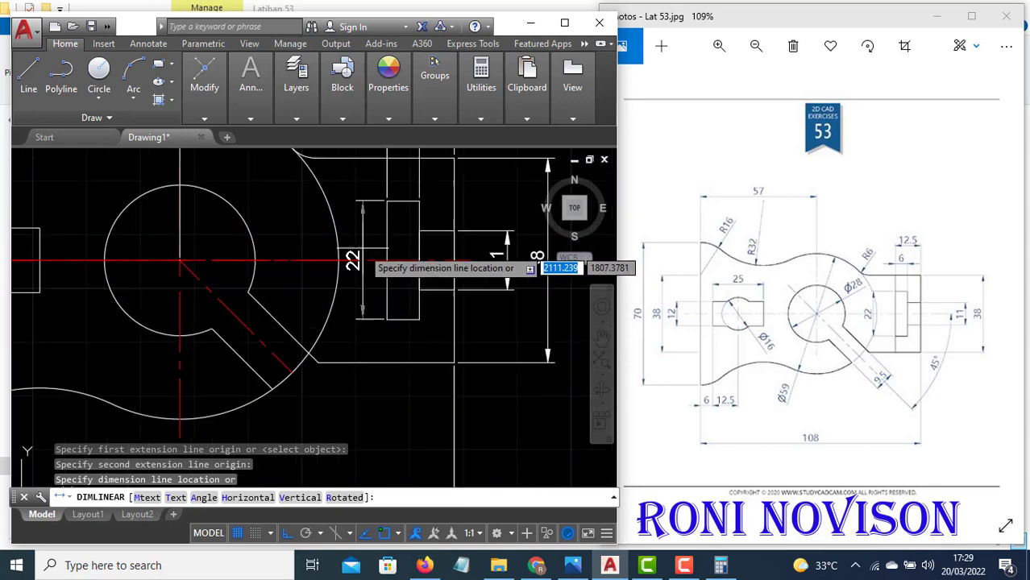
left_click(363, 250)
scroll(467, 273, "down", 4)
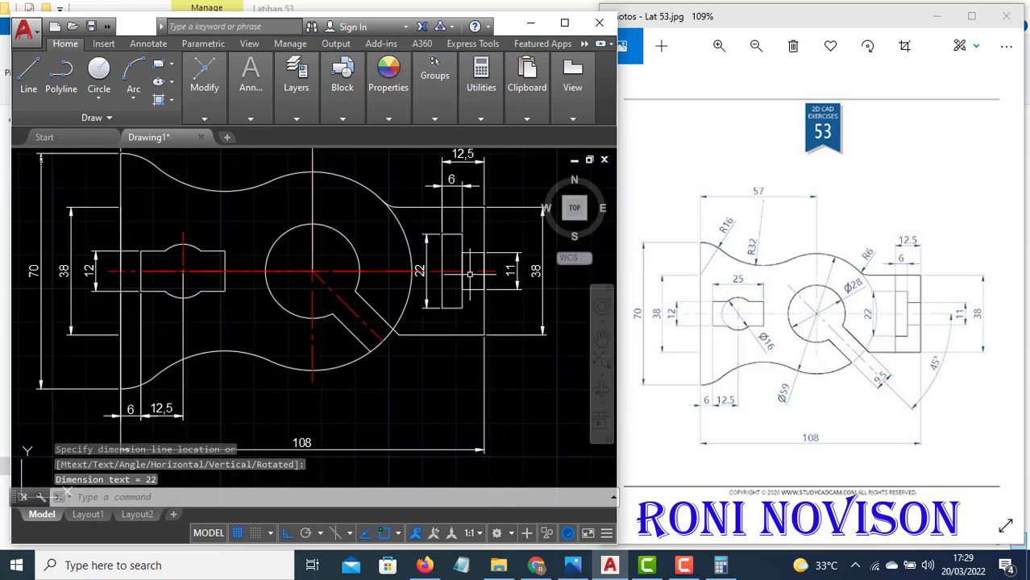
left_click(252, 118)
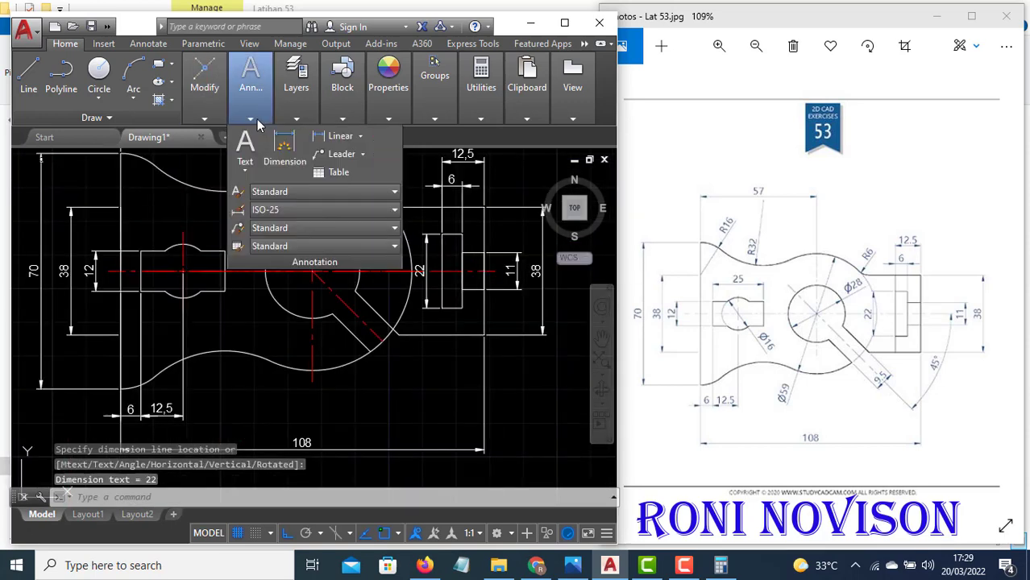
Add a Ø16 diameter dimension to the small circle
left_click(361, 137)
left_click(356, 315)
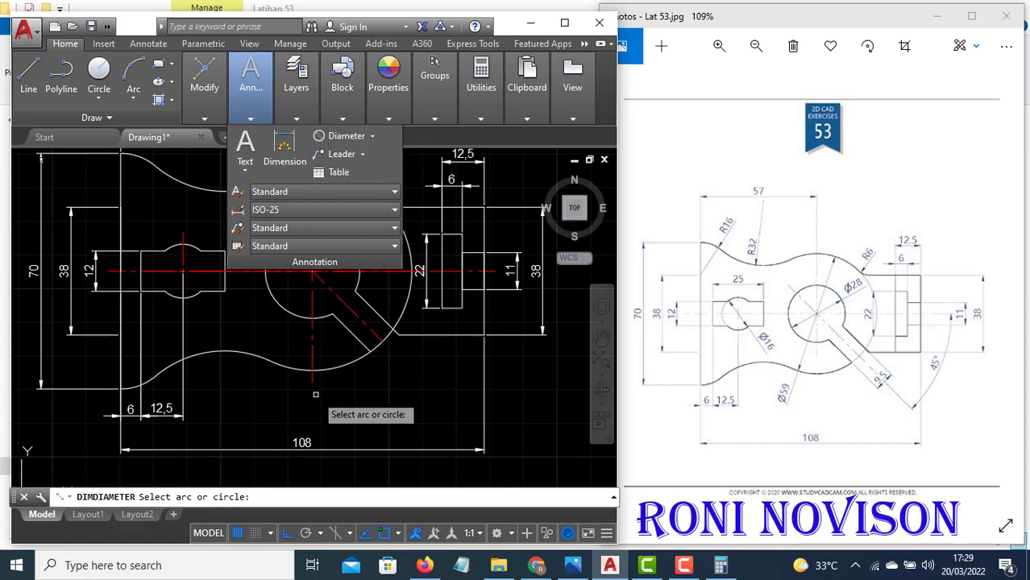
scroll(348, 307, "down", 2)
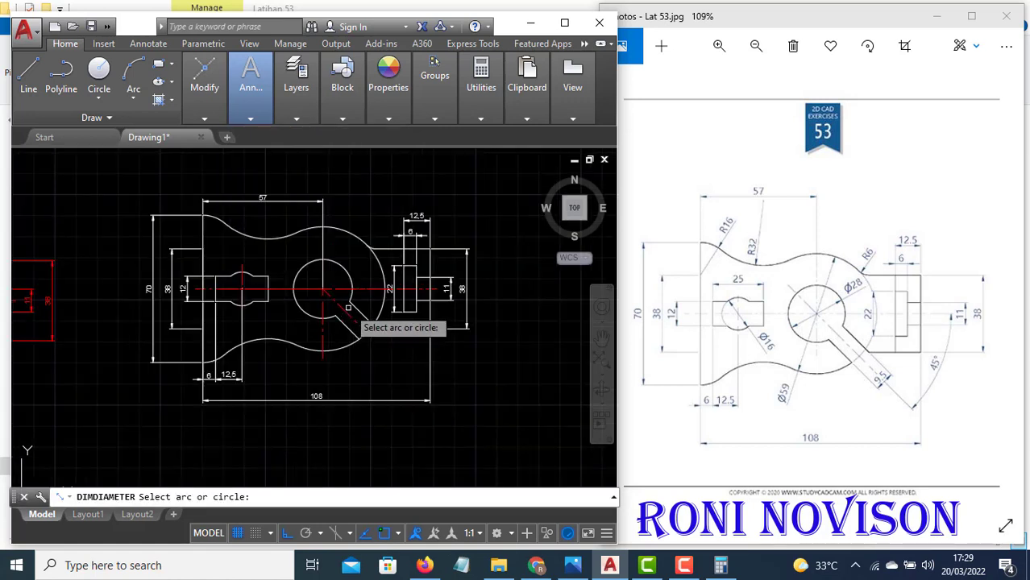
left_click(250, 304)
left_click(263, 324)
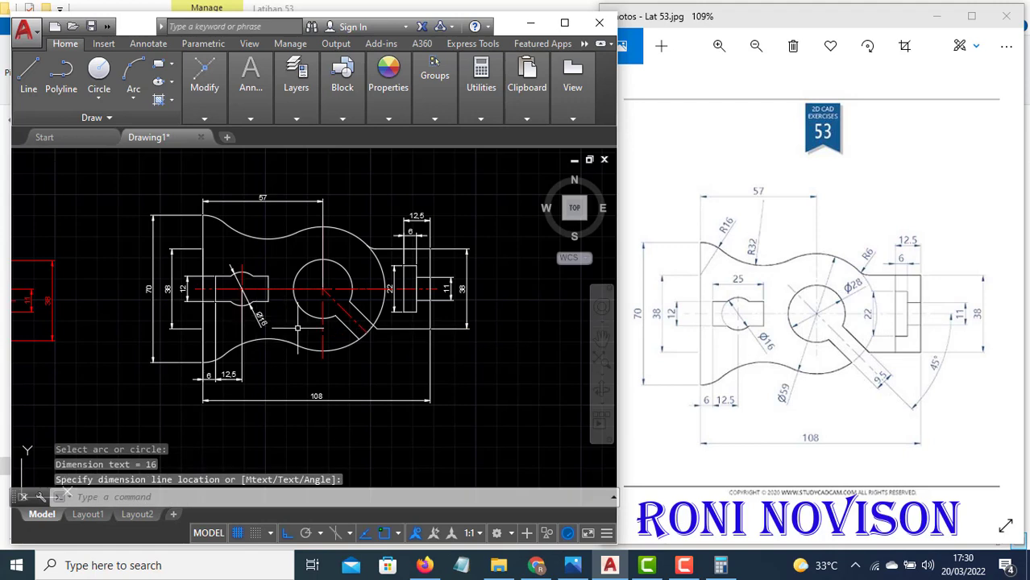
Add a Ø28 diameter dimension to the central circle and angle its text steeply
key("space")
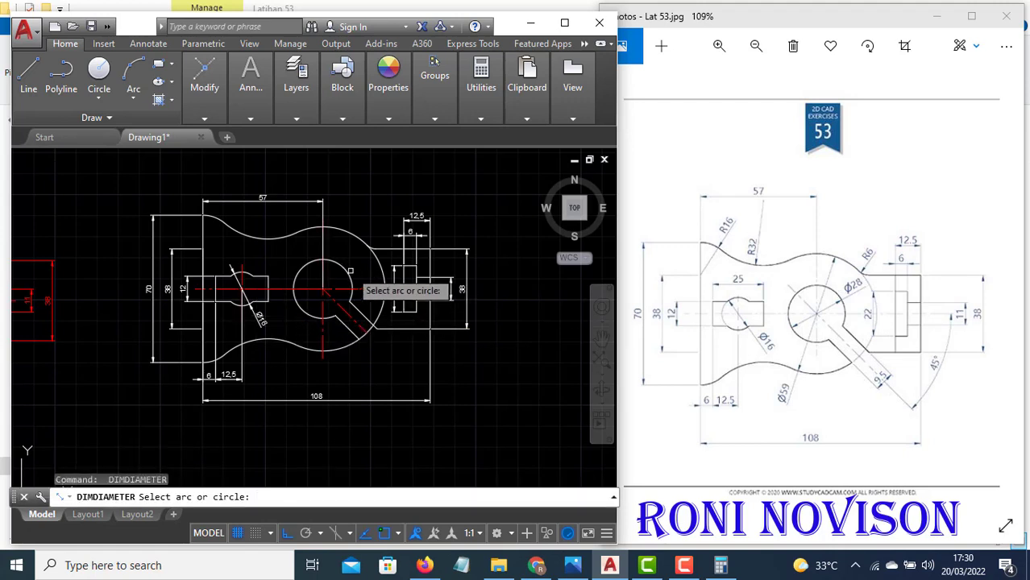
left_click(353, 287)
left_click(356, 266)
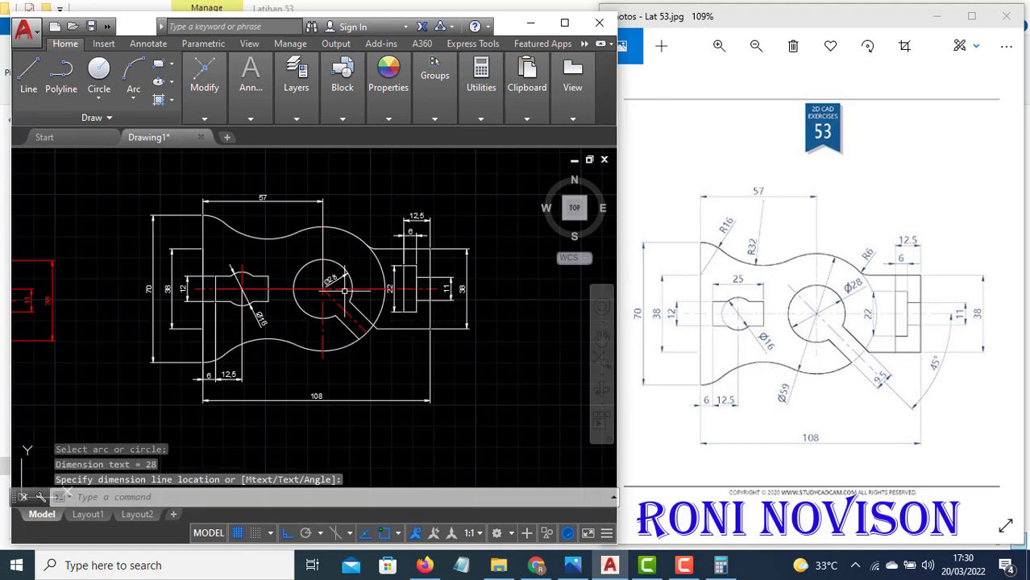
left_click(330, 280)
left_click(333, 283)
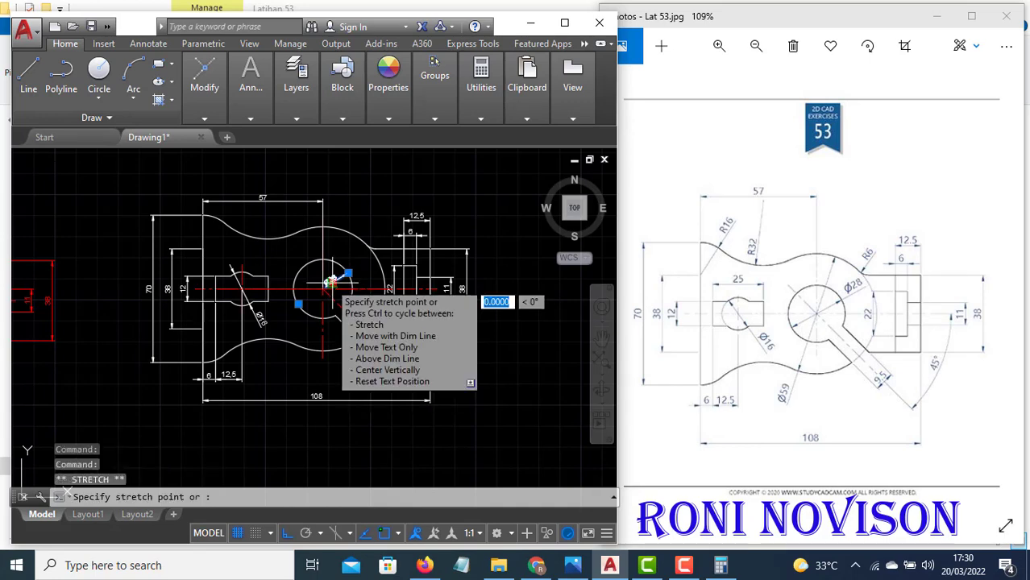
scroll(367, 278, "up", 4)
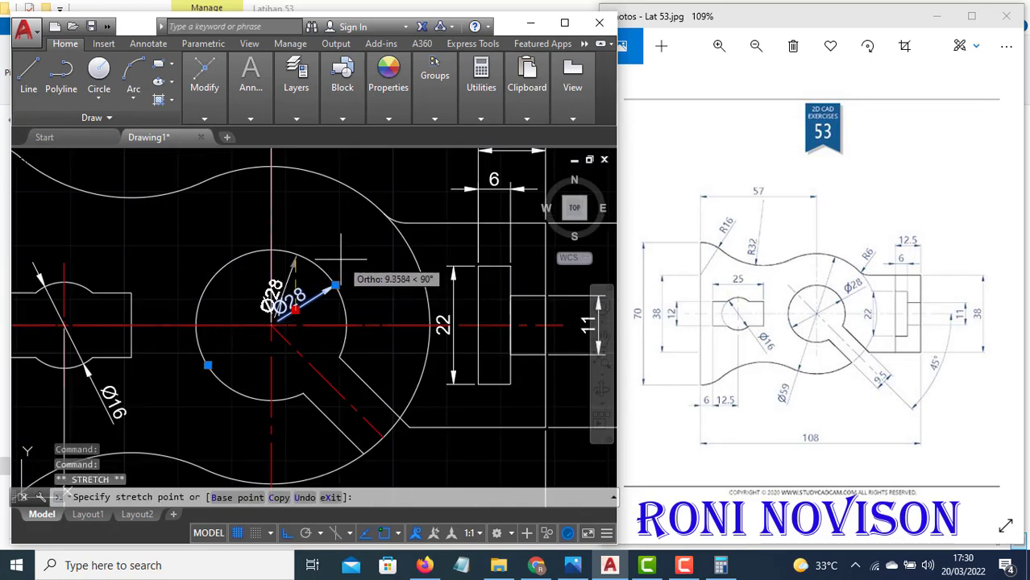
left_click(352, 231)
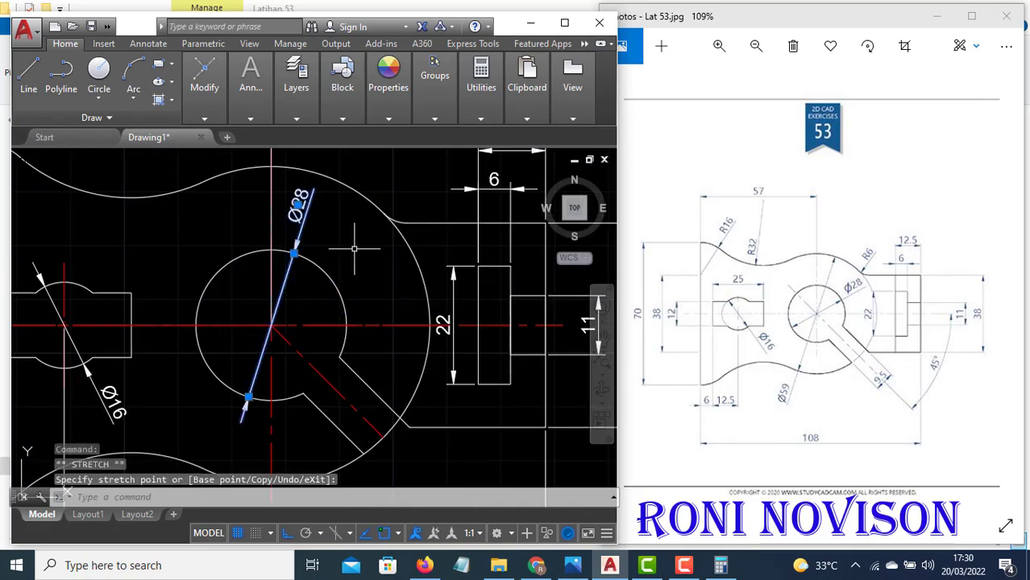
key("Escape")
Add a Ø59 diameter dimension to the large outer arc
scroll(358, 250, "down", 4)
key("Return")
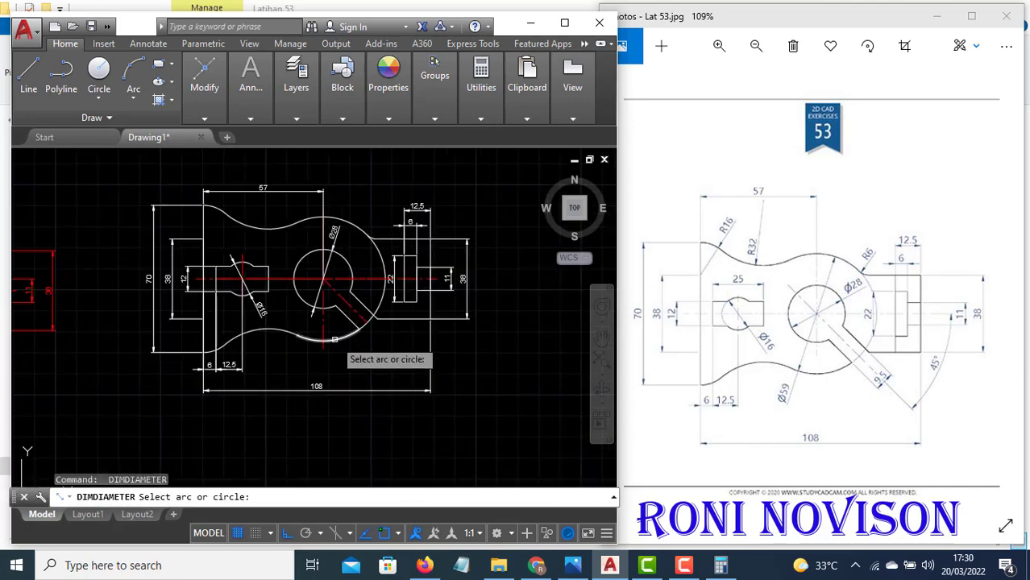
left_click(334, 340)
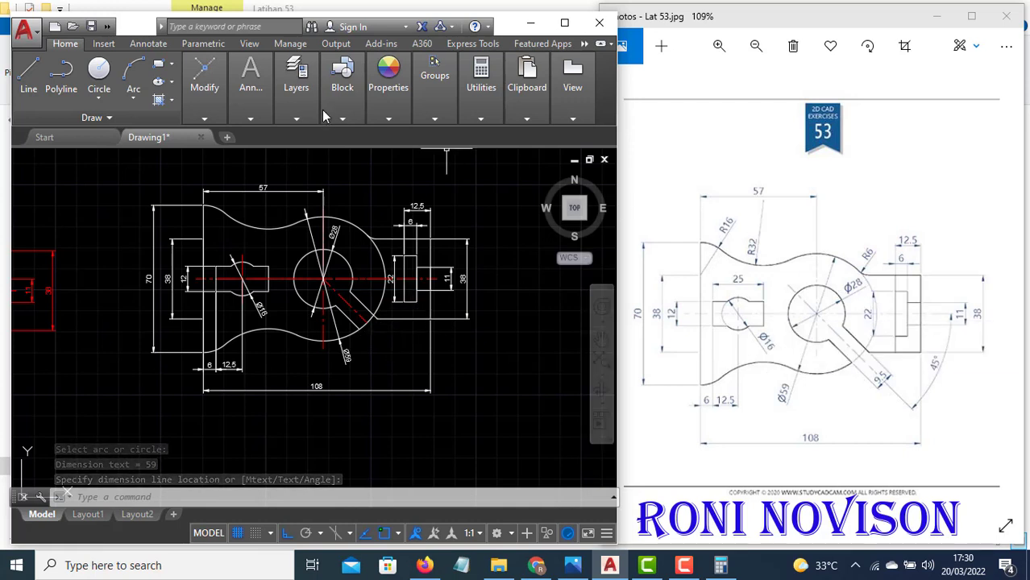
Add an R32 radius dimension to the arc on the top edge
mouse_move(255, 120)
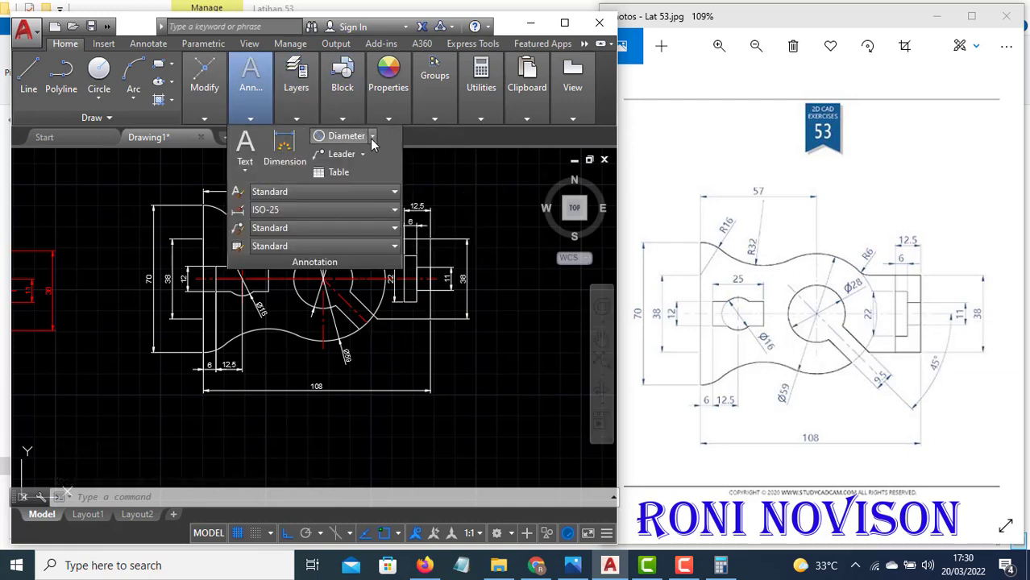
left_click(373, 137)
left_click(349, 284)
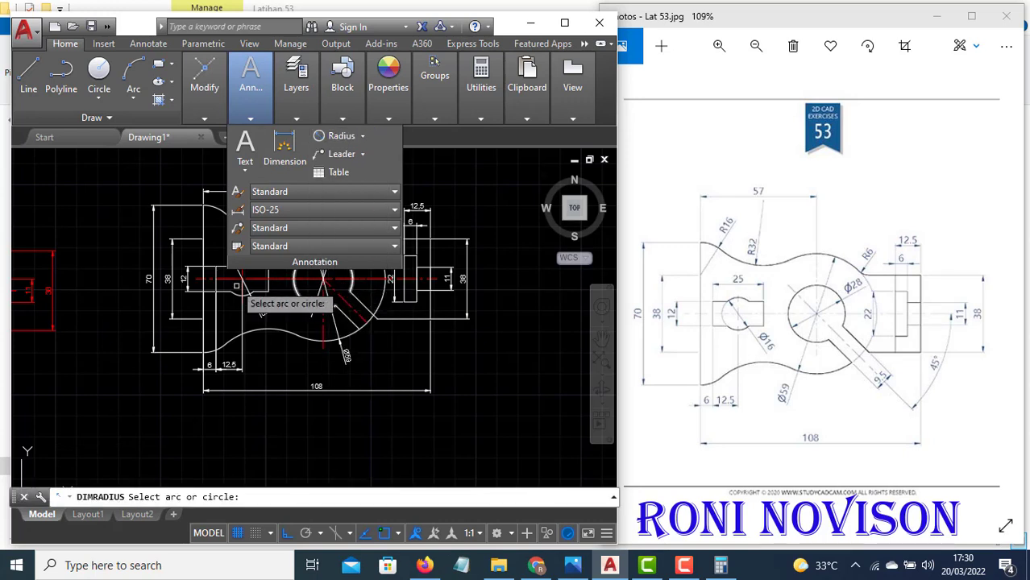
left_click(248, 224)
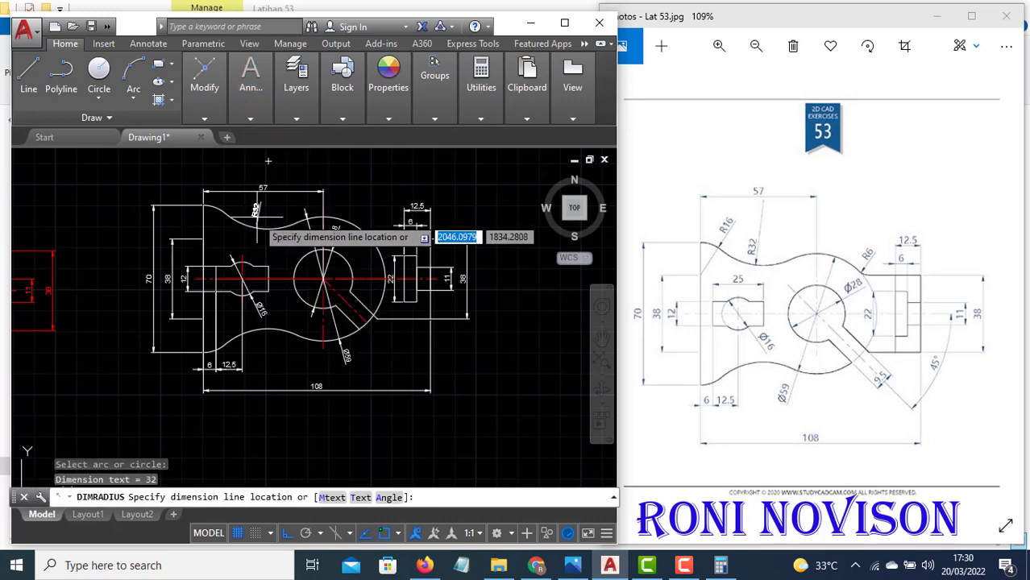
left_click(258, 217)
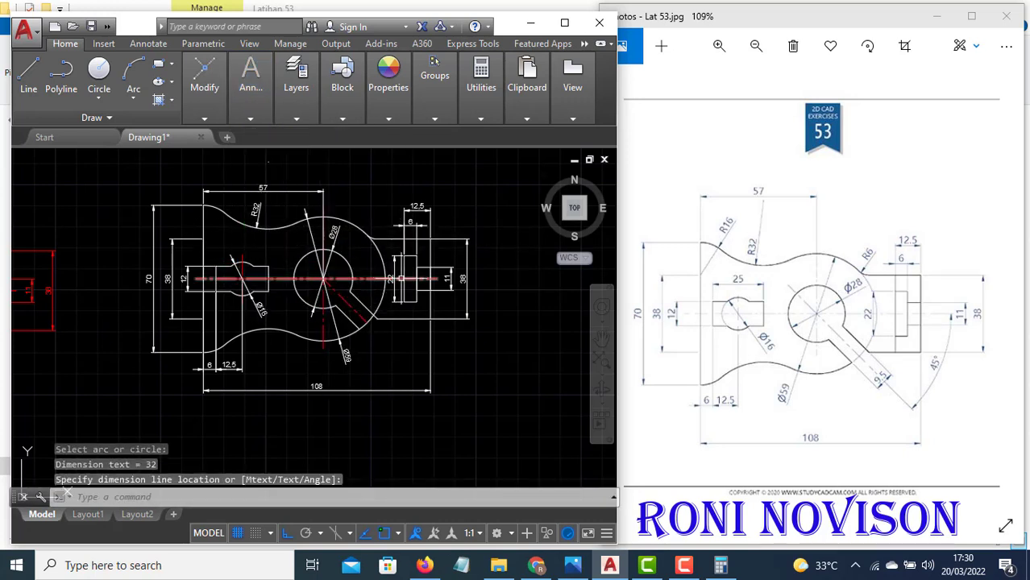
Add an R6 radius dimension to the small fillet arc
key("Return")
scroll(372, 246, "up", 6)
left_click(366, 236)
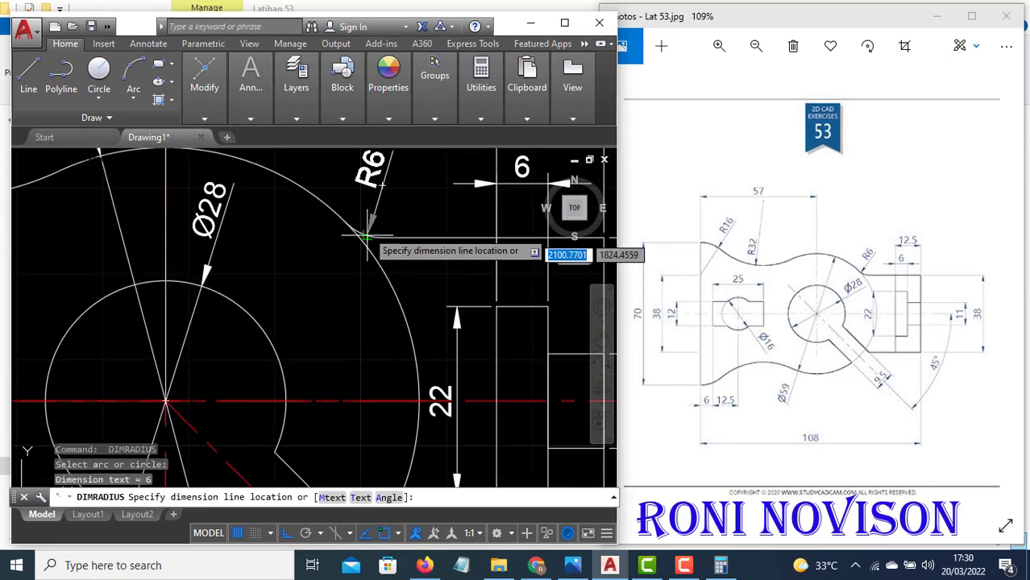
left_click(372, 216)
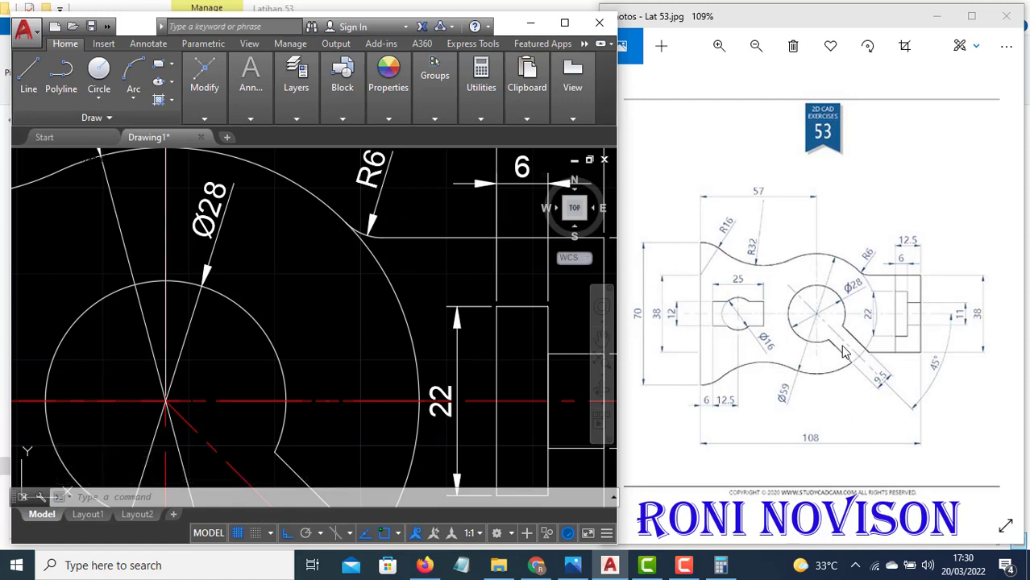
scroll(844, 352, "down", 2)
scroll(843, 348, "up", 2)
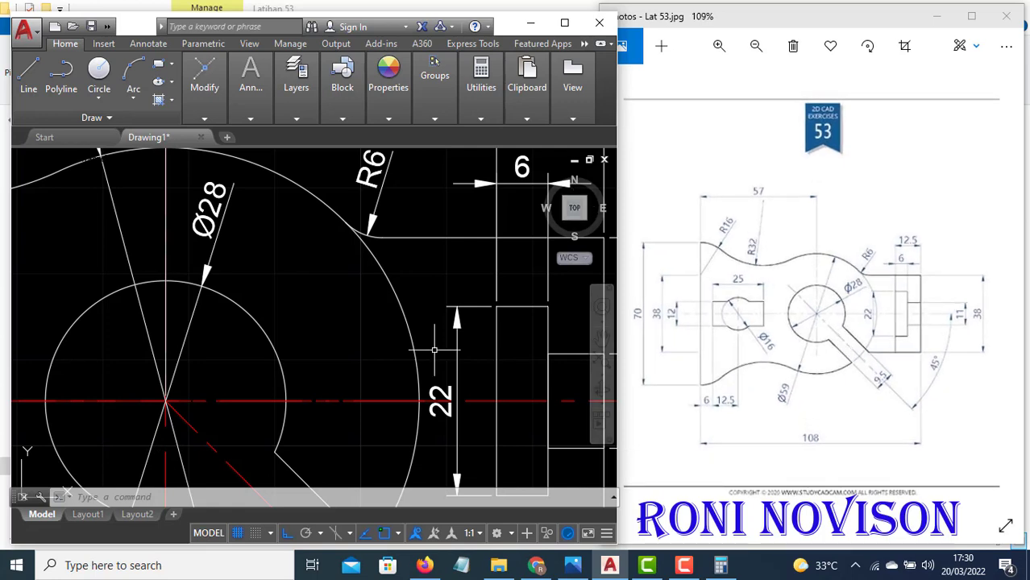
scroll(434, 350, "down", 3)
scroll(375, 400, "up", 2)
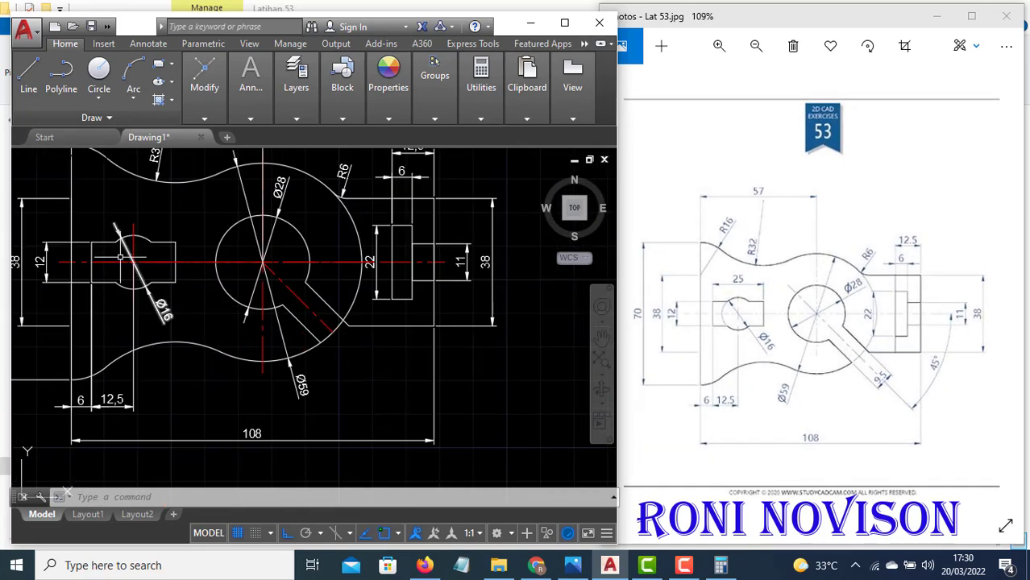
Add a 45° angular dimension between the diagonal slot edge and horizontal centre line
mouse_move(234, 109)
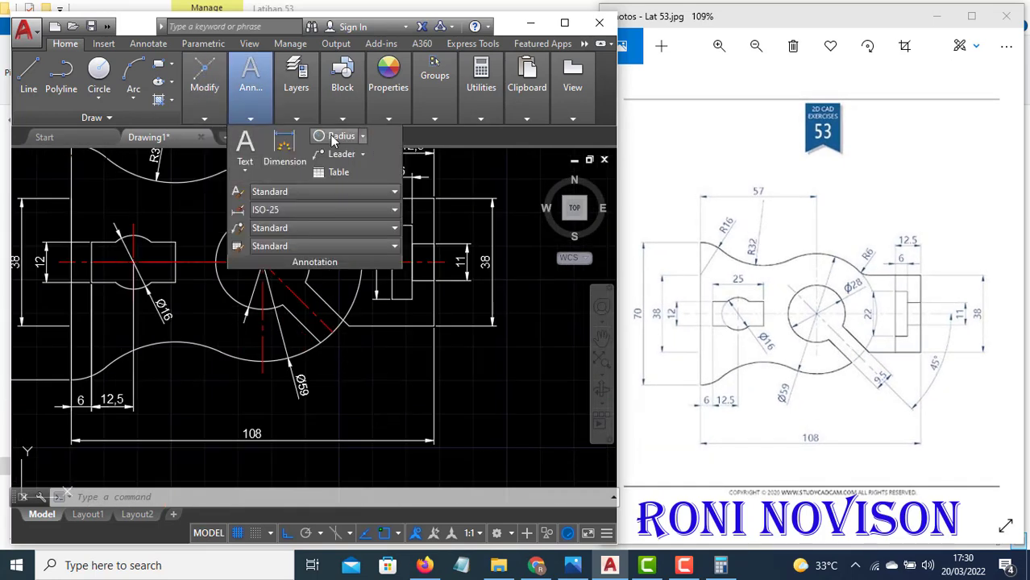
left_click(363, 143)
left_click(343, 192)
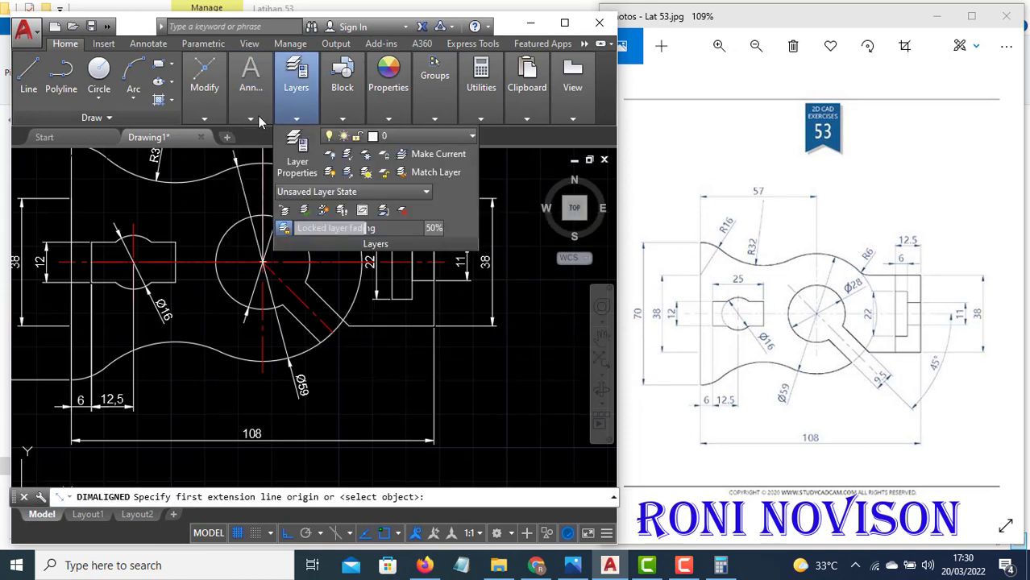
mouse_move(255, 116)
left_click(367, 136)
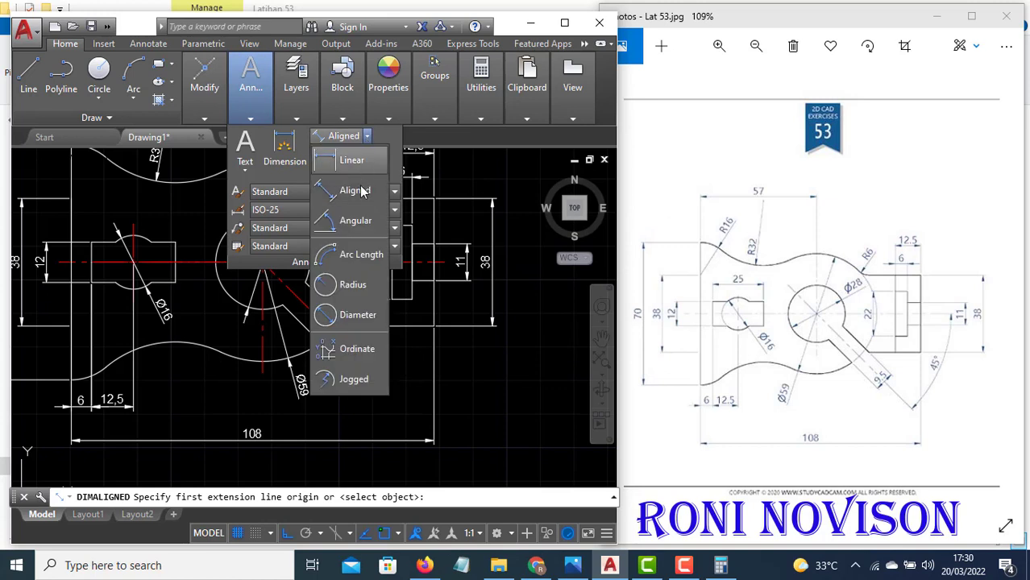
left_click(356, 230)
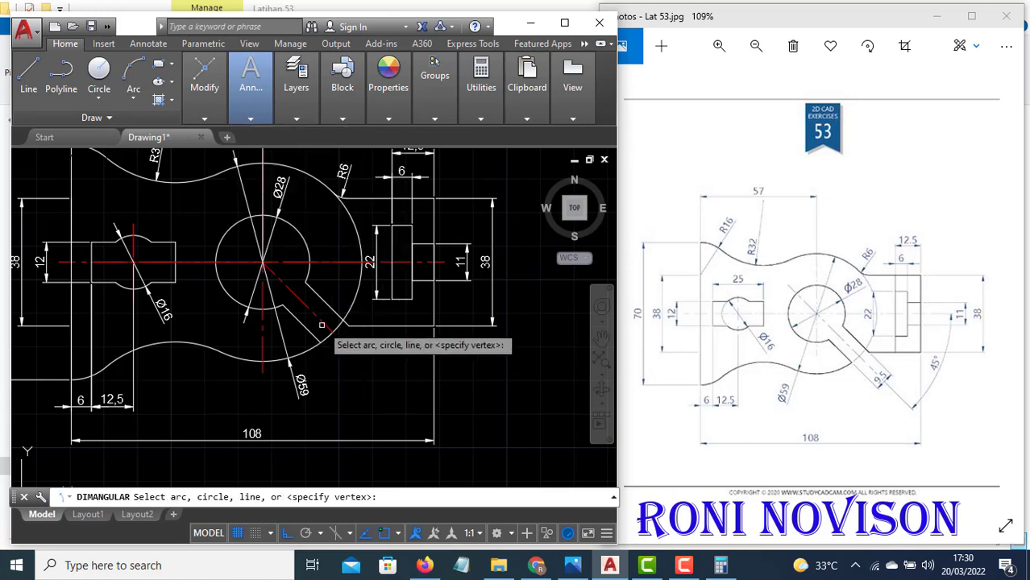
left_click(323, 319)
left_click(399, 262)
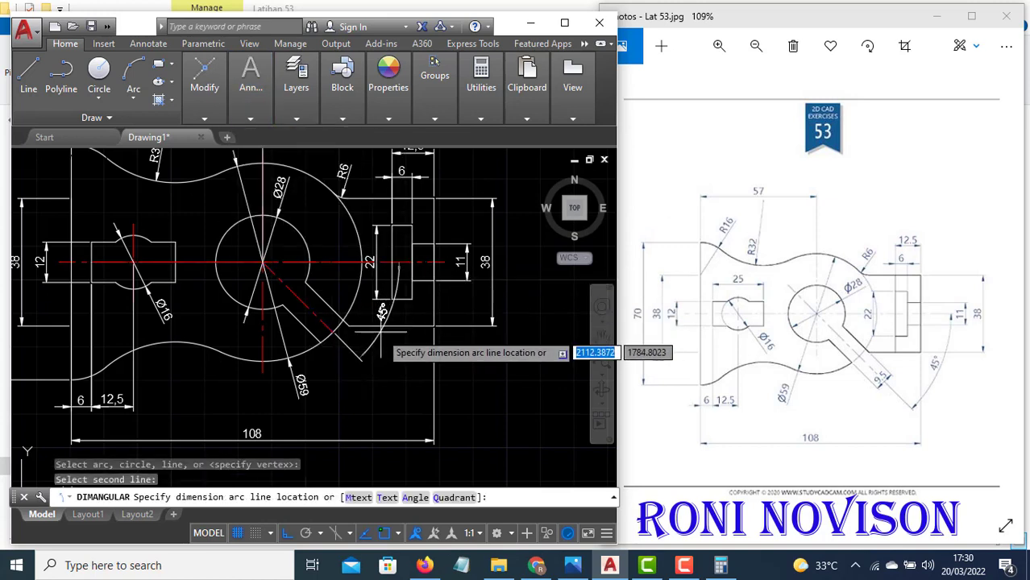
left_click(408, 343)
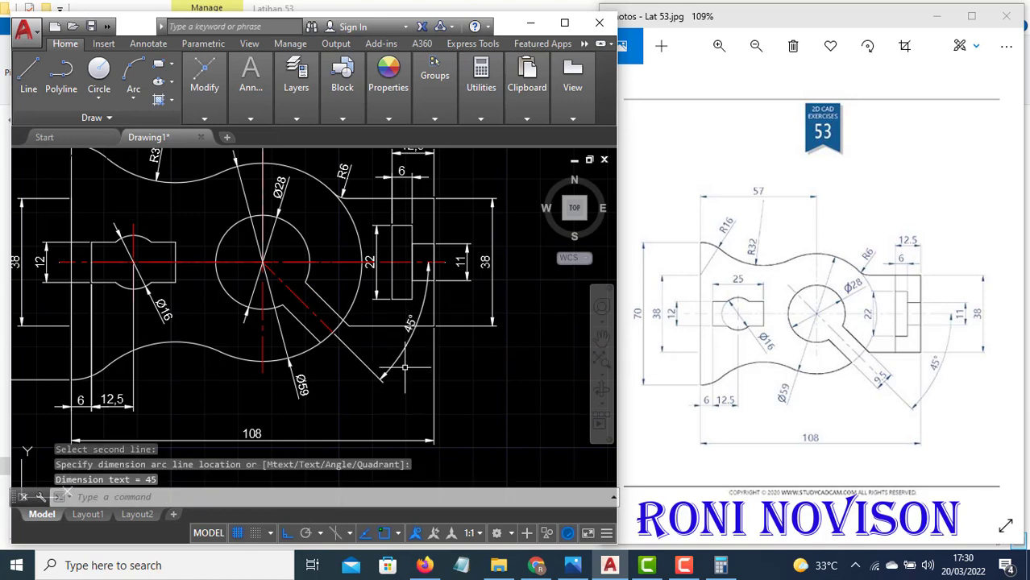
Set the colour of the 108 dimension to Red
type("ma")
key("Return")
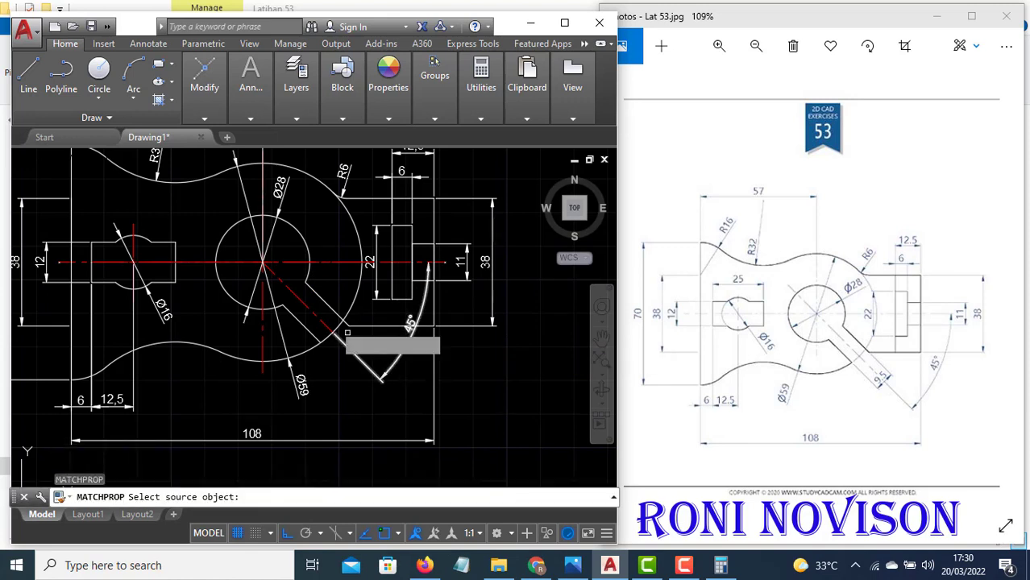
key("Escape")
left_click(460, 389)
left_click(412, 407)
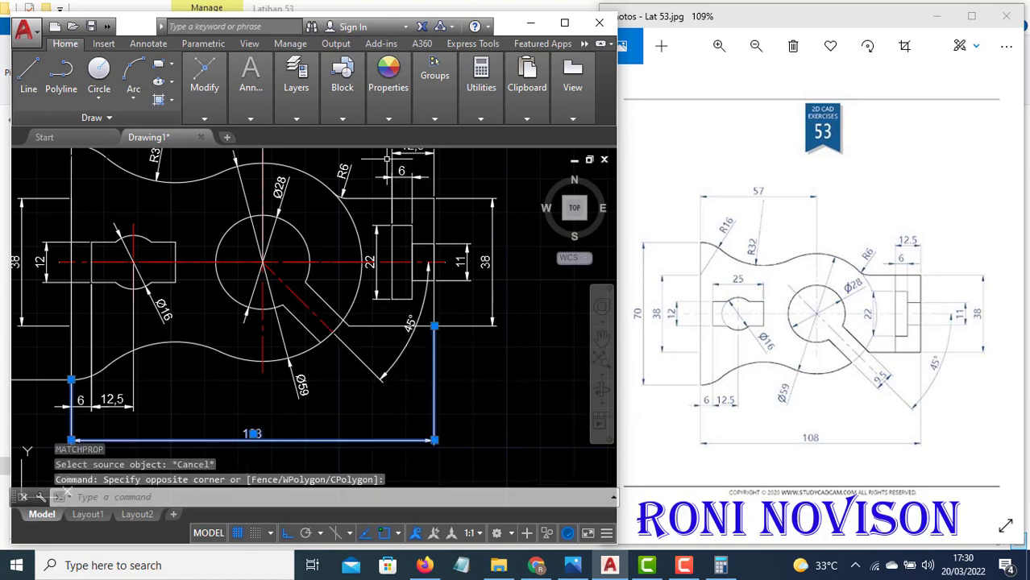
left_click(388, 117)
left_click(435, 118)
left_click(393, 118)
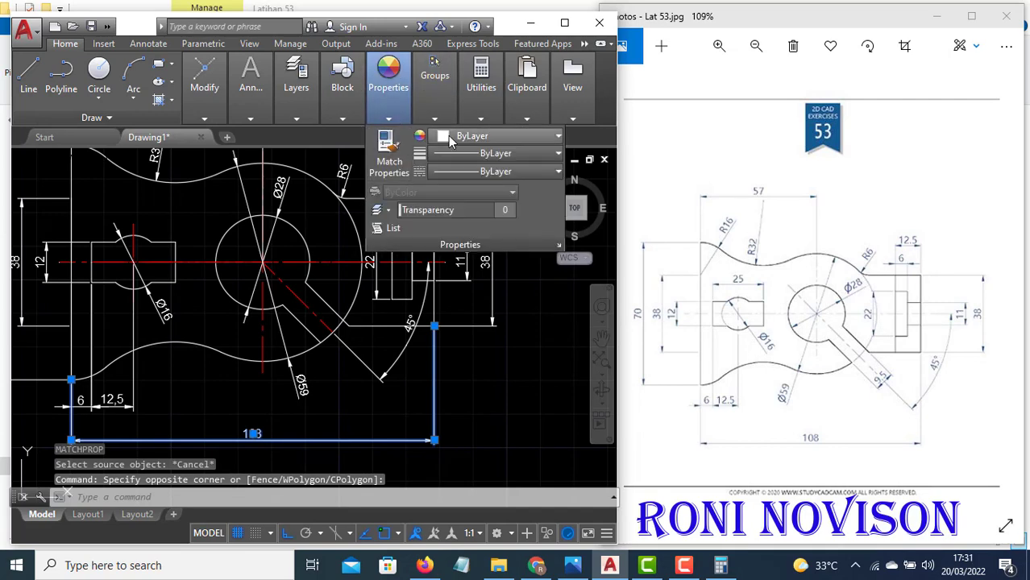
left_click(484, 135)
left_click(439, 291)
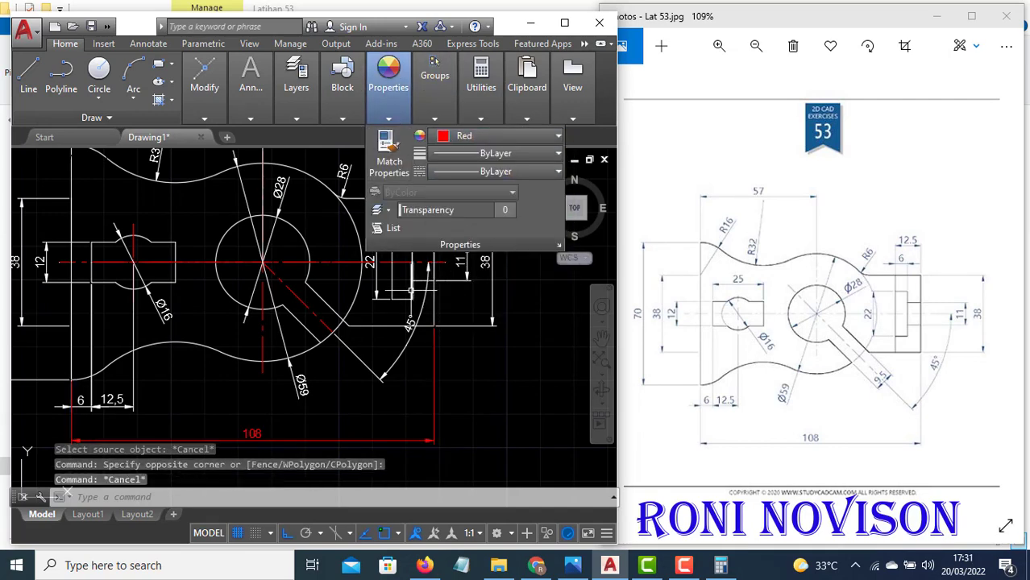
key("Escape")
Match the red 108 dimension's properties onto the Ø59, 38, 11 and 22 dimensions
type("ma")
key("space")
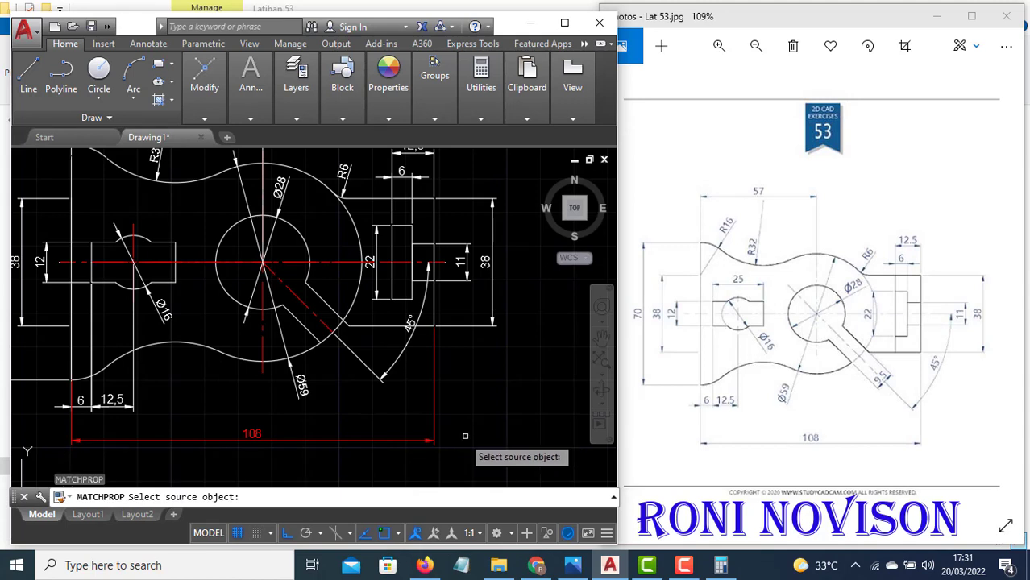
left_click(424, 441)
right_click(332, 403)
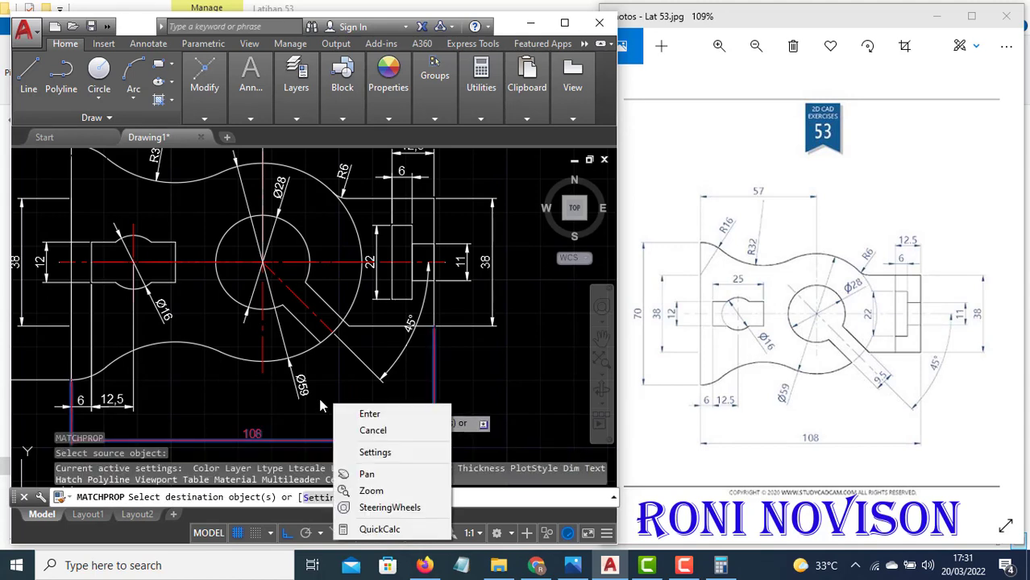
left_click(304, 387)
left_click(505, 341)
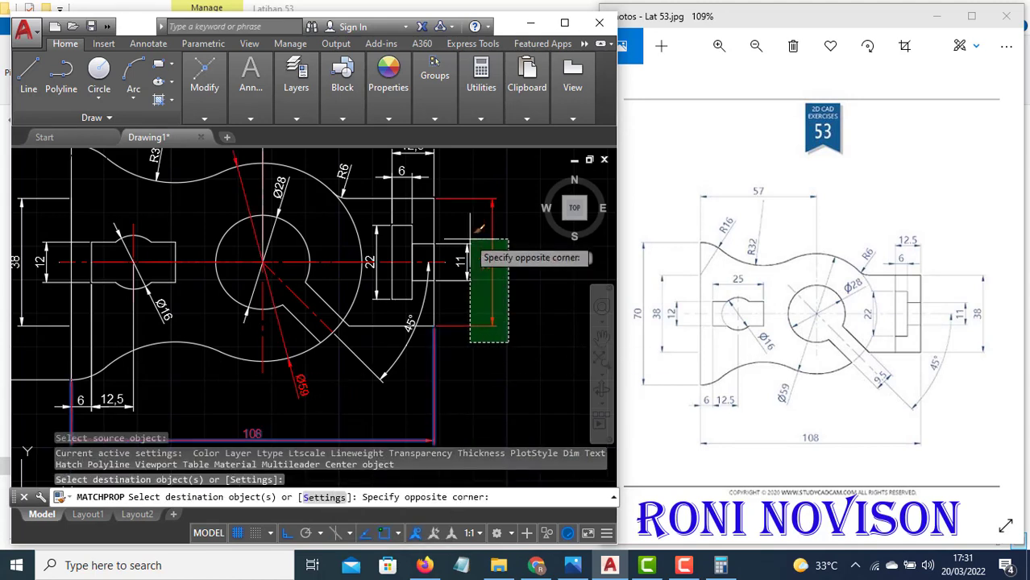
left_click(460, 203)
left_click(417, 316)
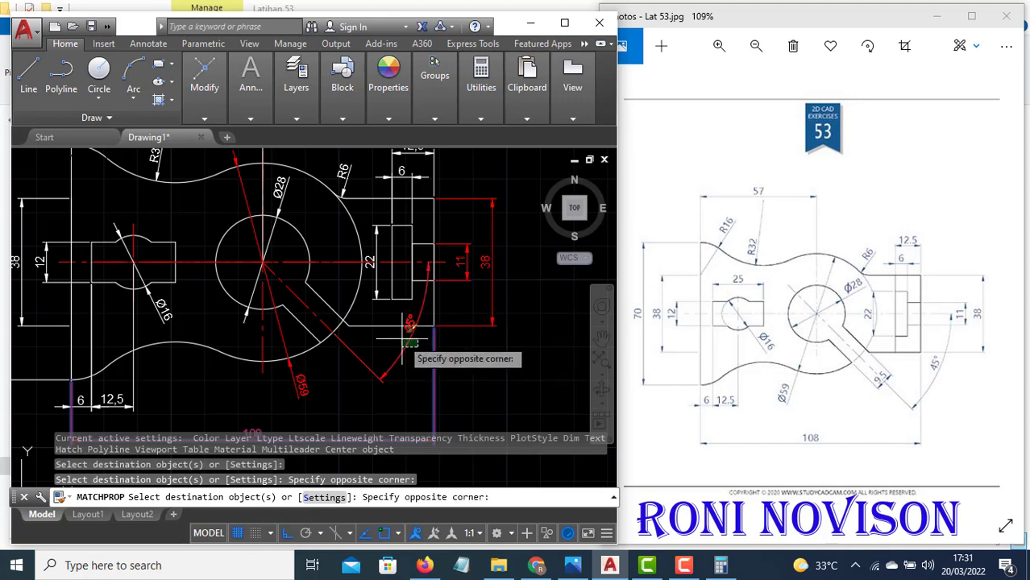
left_click(392, 303)
Turn the 12.5, 6, R32, left-side and Ø16 dimensions red with MATCHPROP
scroll(420, 356, "down", 2)
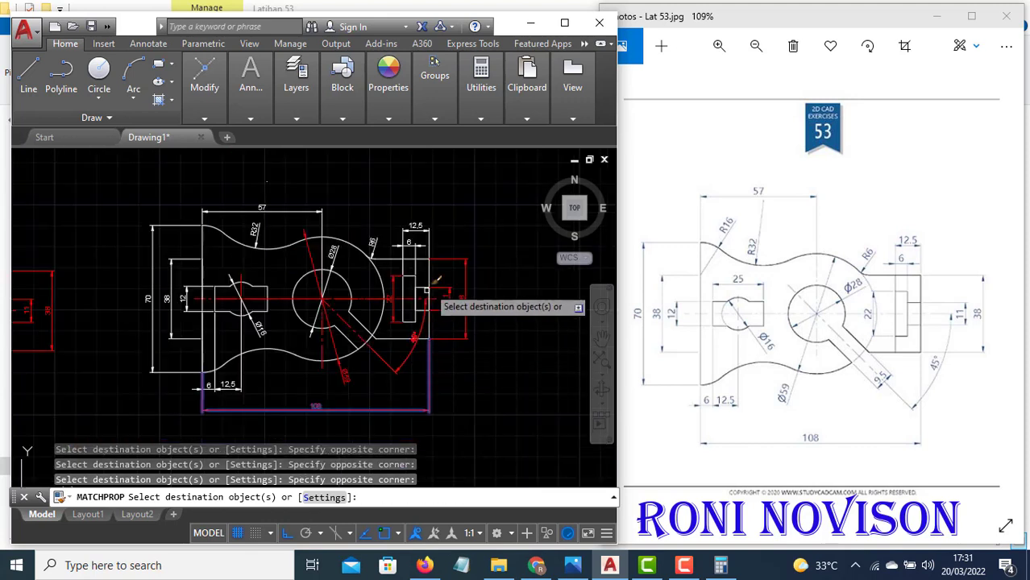
left_click(438, 240)
left_click(375, 230)
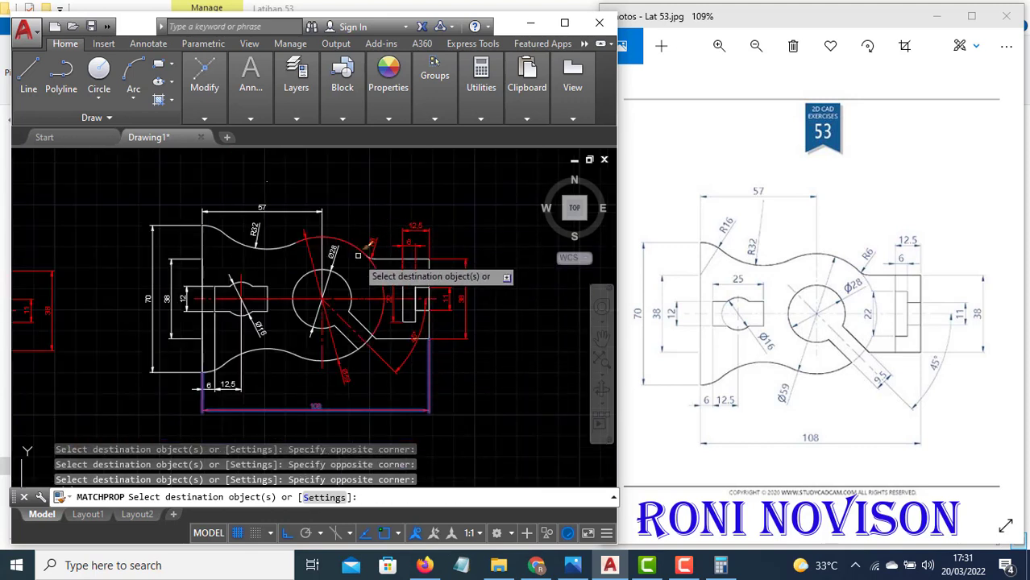
left_click(339, 259)
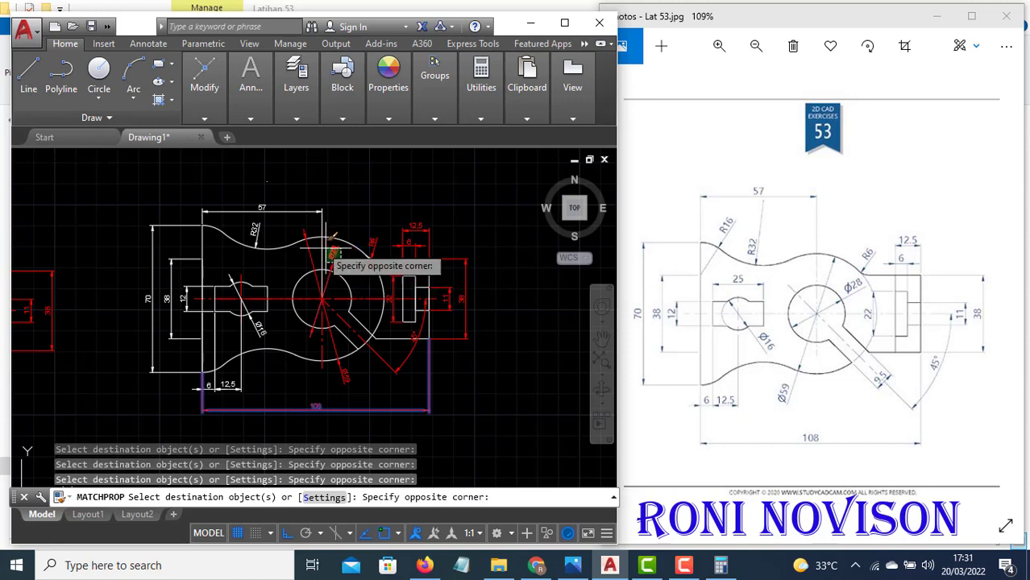
left_click(242, 227)
left_click(235, 212)
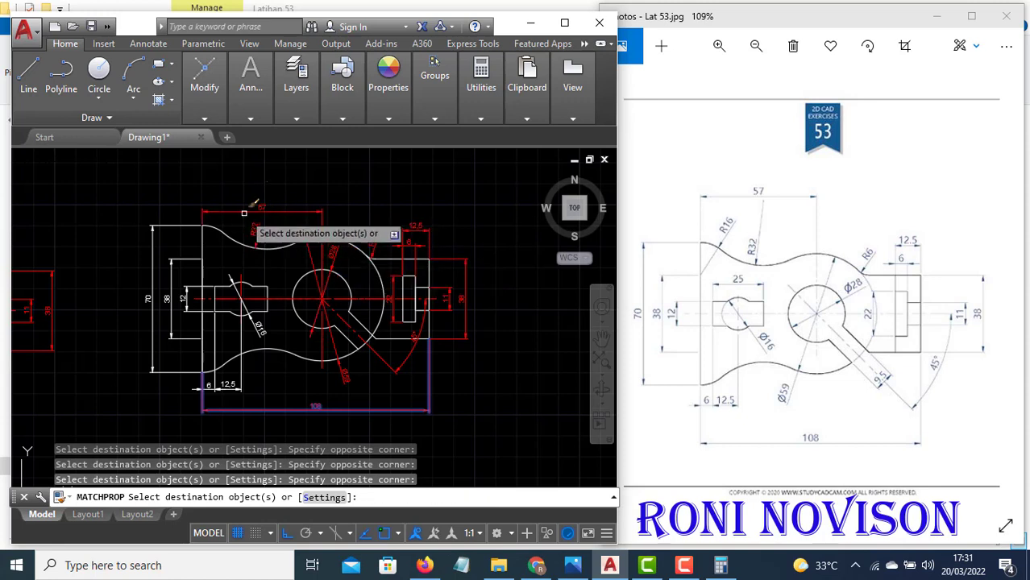
left_click(196, 403)
left_click(92, 225)
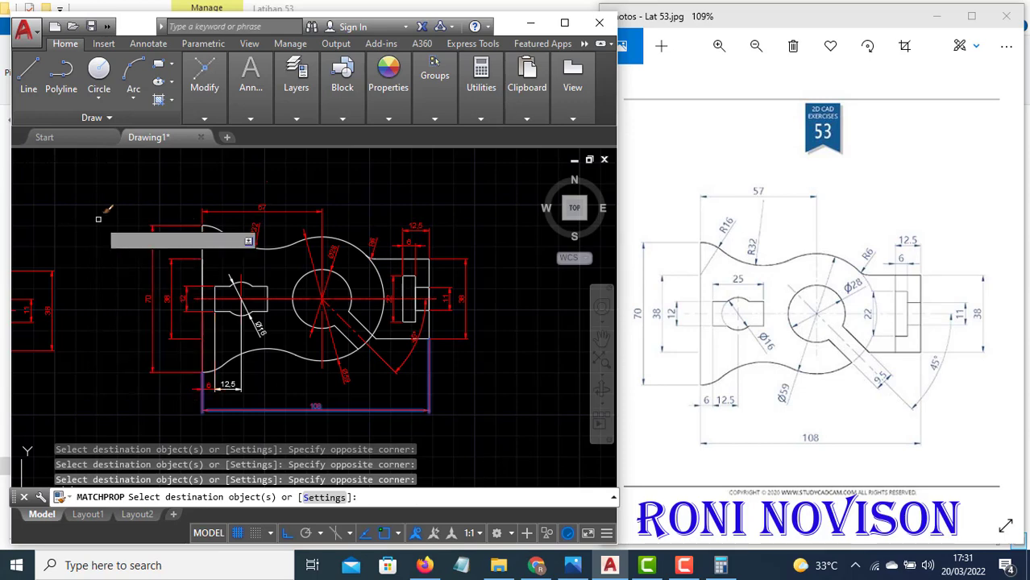
left_click(272, 339)
left_click(244, 330)
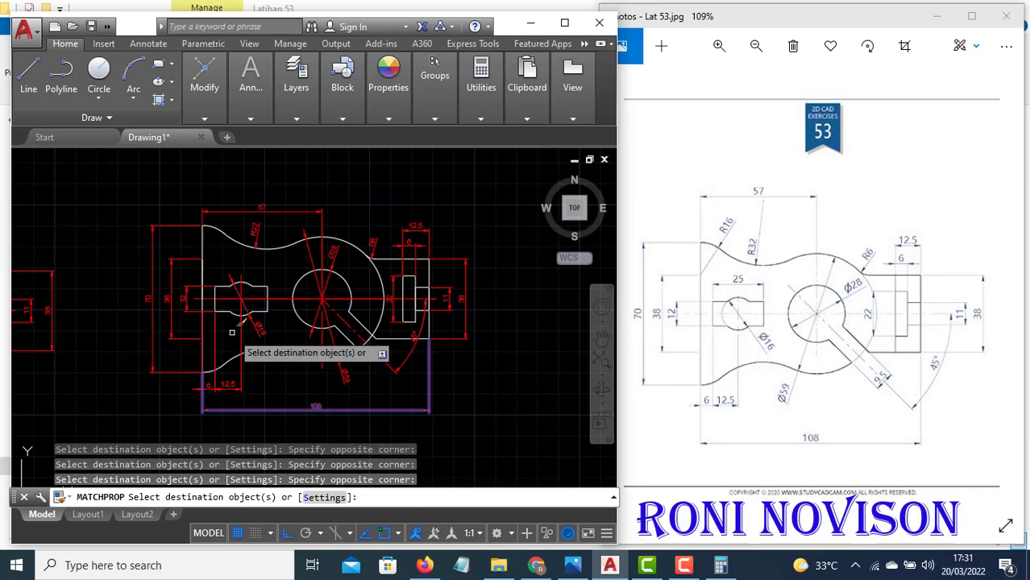
key("Escape")
scroll(296, 363, "up", 2)
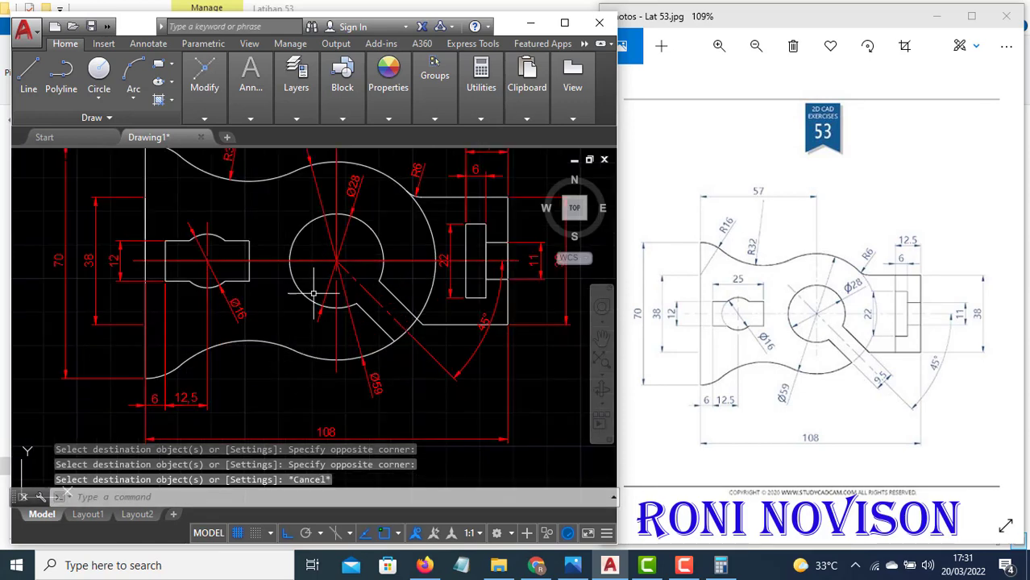
middle_click_drag(315, 270, 316, 301)
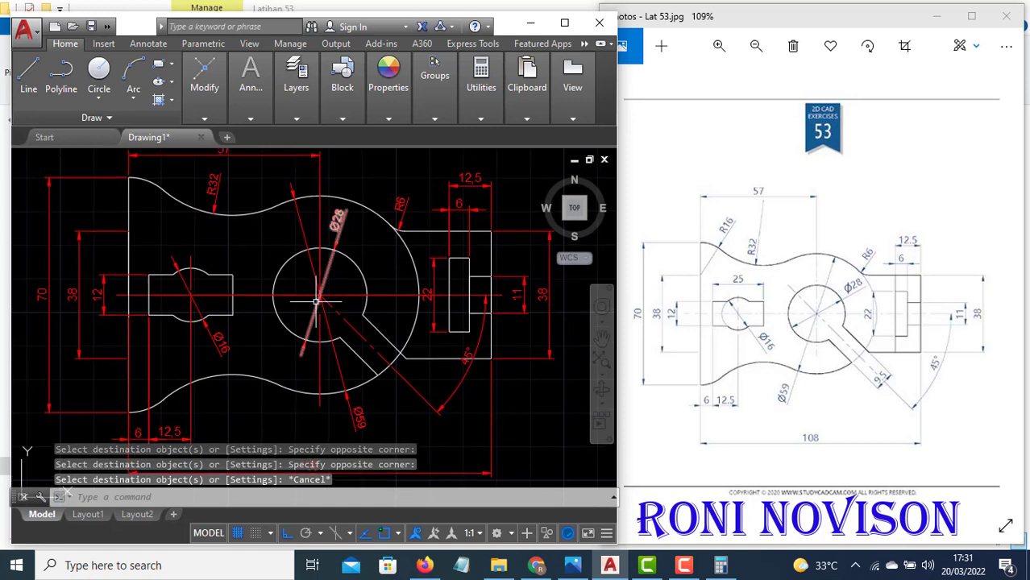